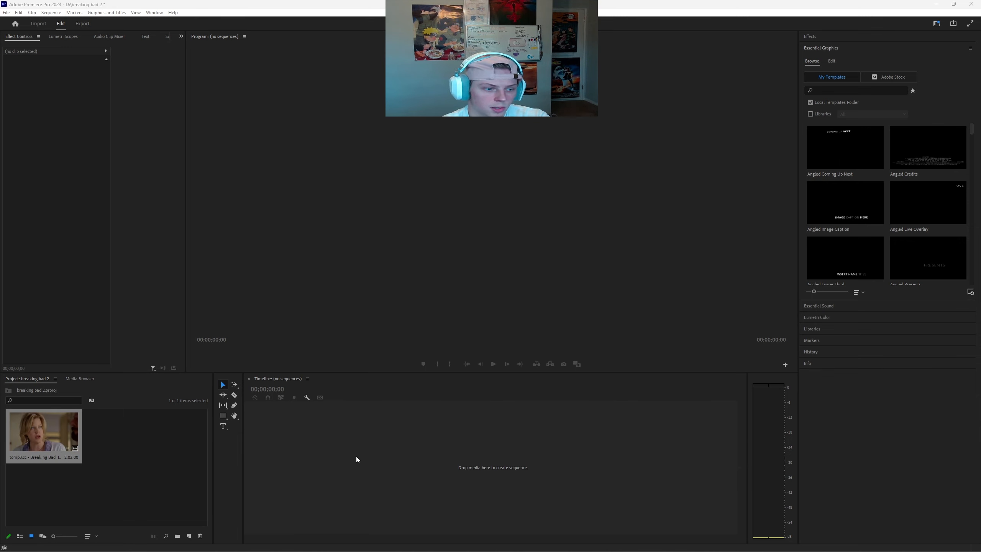
# Create a sequence from the Breaking Bad scene clip and preview its footage.
pyautogui.moveTo(33, 426); pyautogui.dragTo(435, 456)
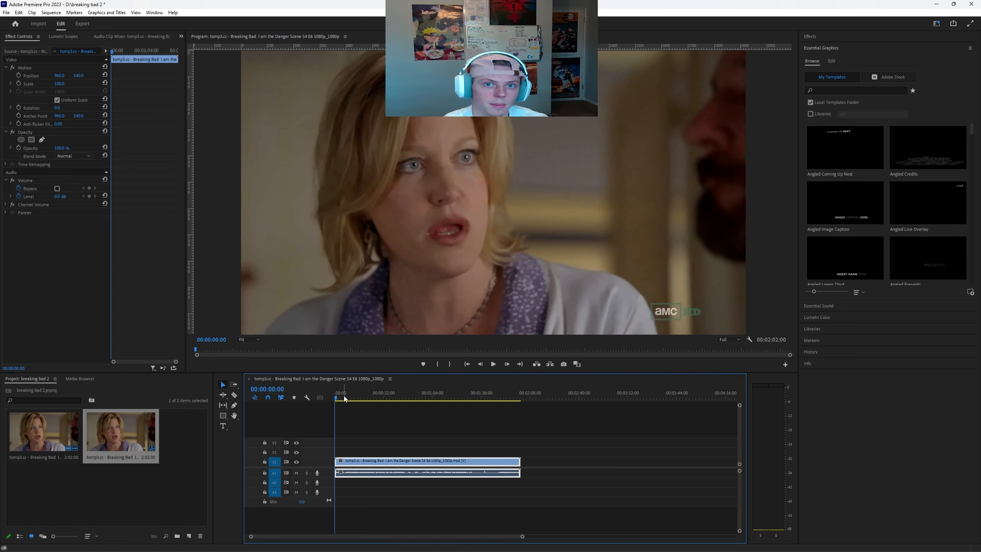
pyautogui.click(416, 399)
pyautogui.press('space')
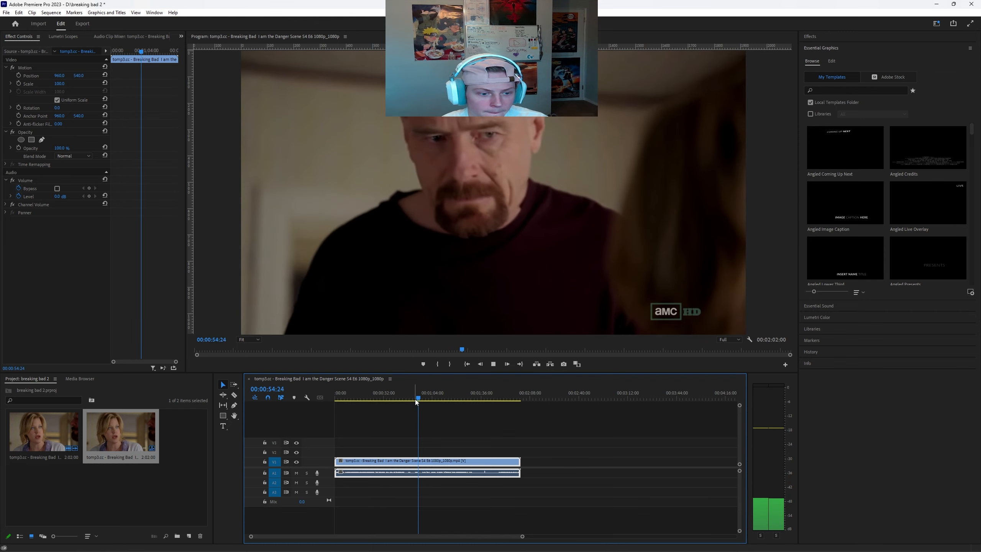
pyautogui.press('space')
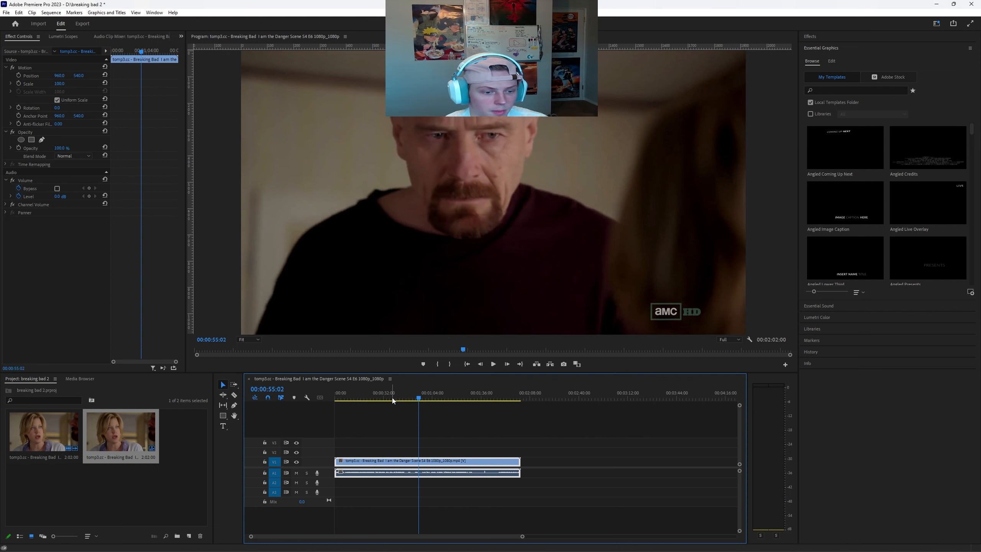
pyautogui.moveTo(393, 400); pyautogui.dragTo(376, 400)
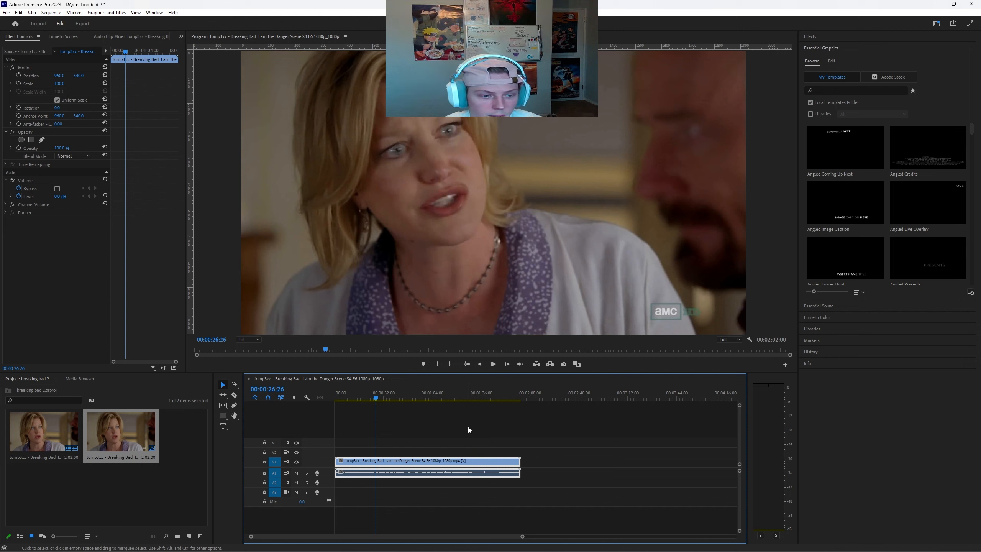
# Split the clip's video and audio at 00:00:07:05.
pyautogui.press('=')
pyautogui.press('=')
pyautogui.scroll(-6, 477, 428)
pyautogui.scroll(3, 477, 427)
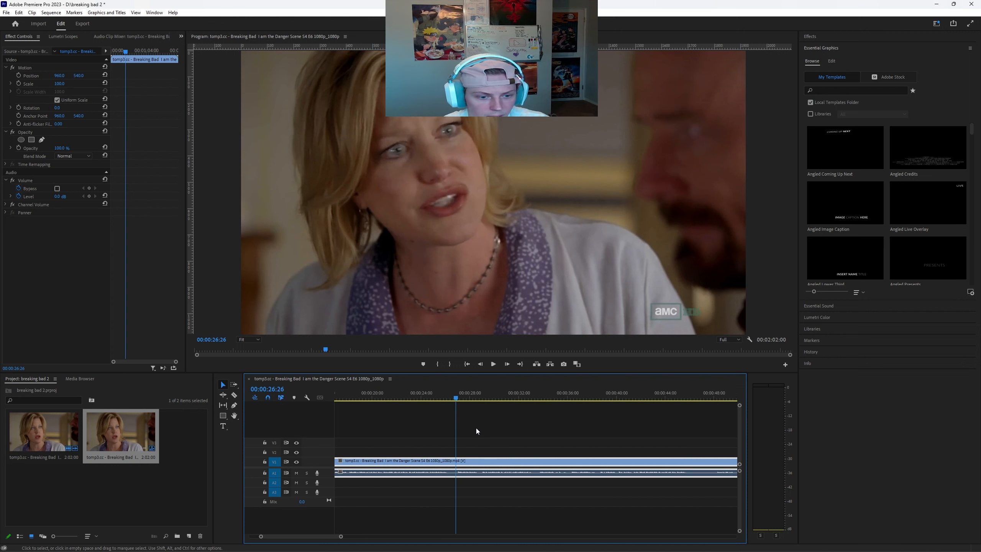
pyautogui.click(473, 399)
pyautogui.moveTo(473, 402); pyautogui.dragTo(421, 467)
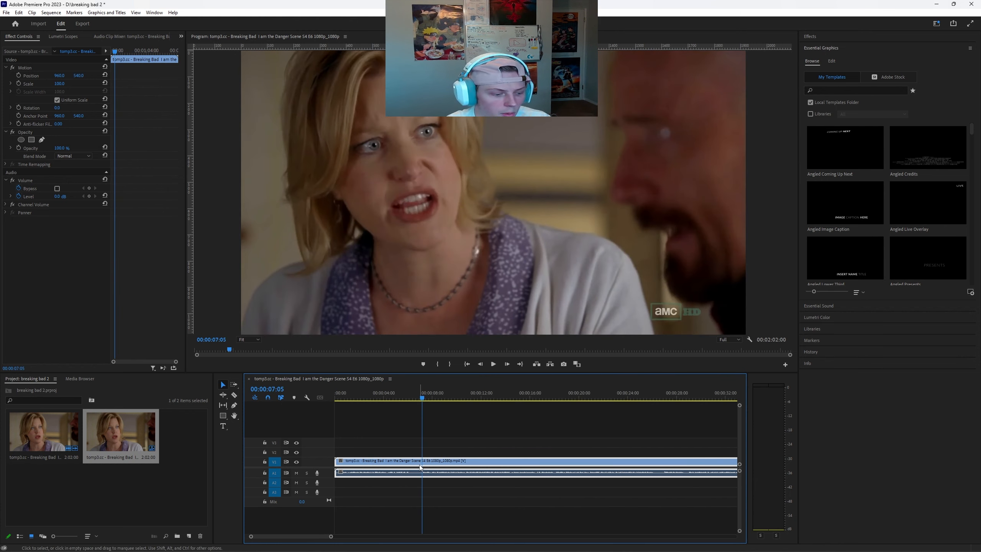
pyautogui.hotkey('ctrl', 'k')
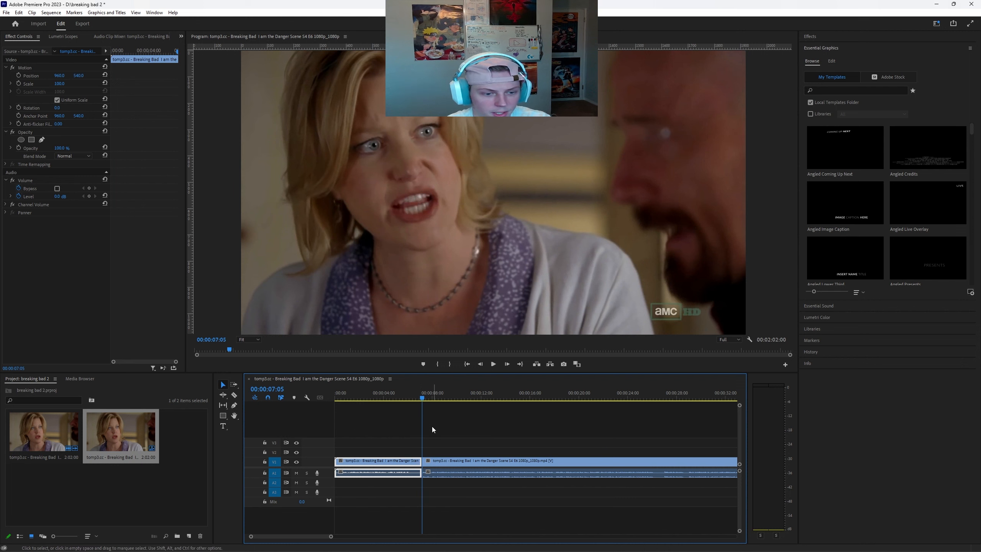
# Delete the opening segment before the cut and ripple delete the gap it leaves.
pyautogui.click(389, 396)
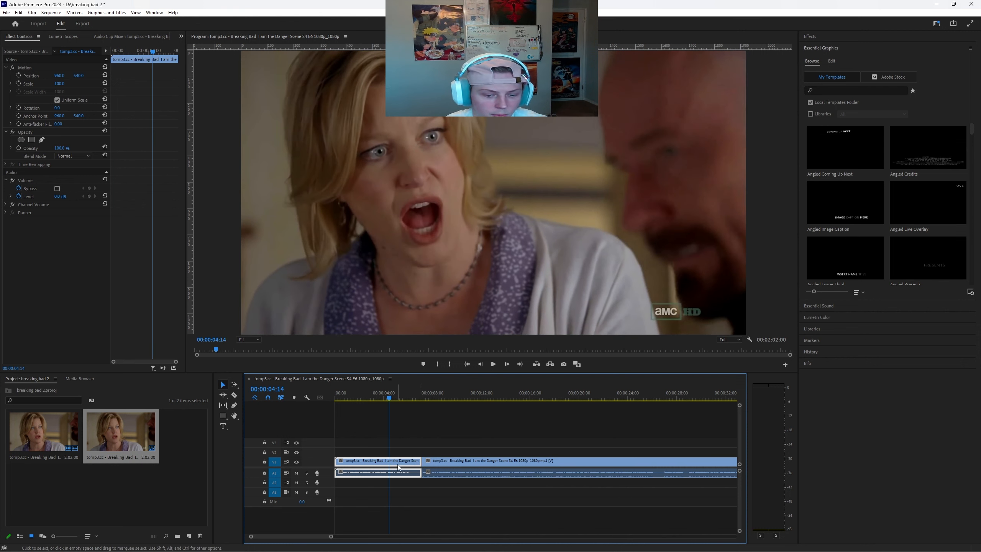
pyautogui.press('Delete')
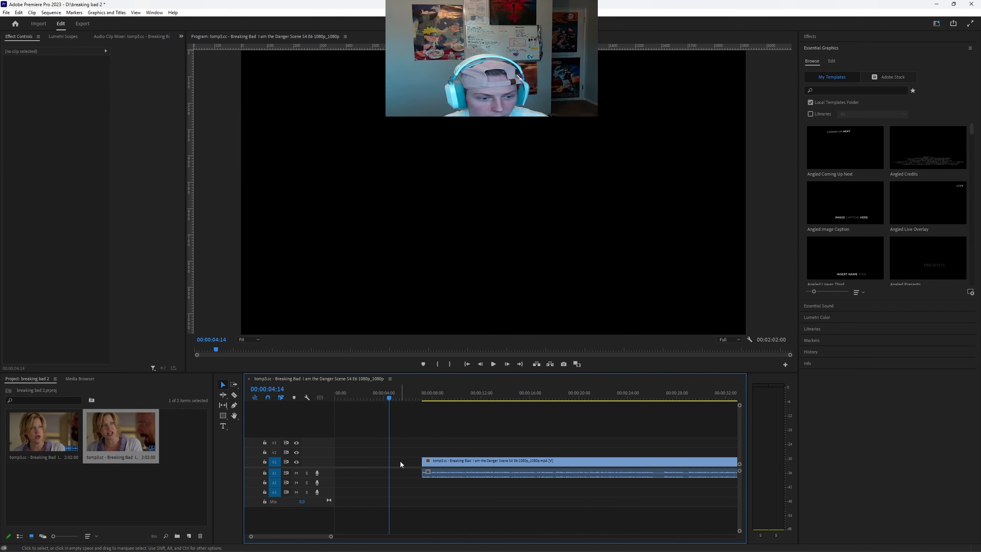
pyautogui.rightClick(361, 463)
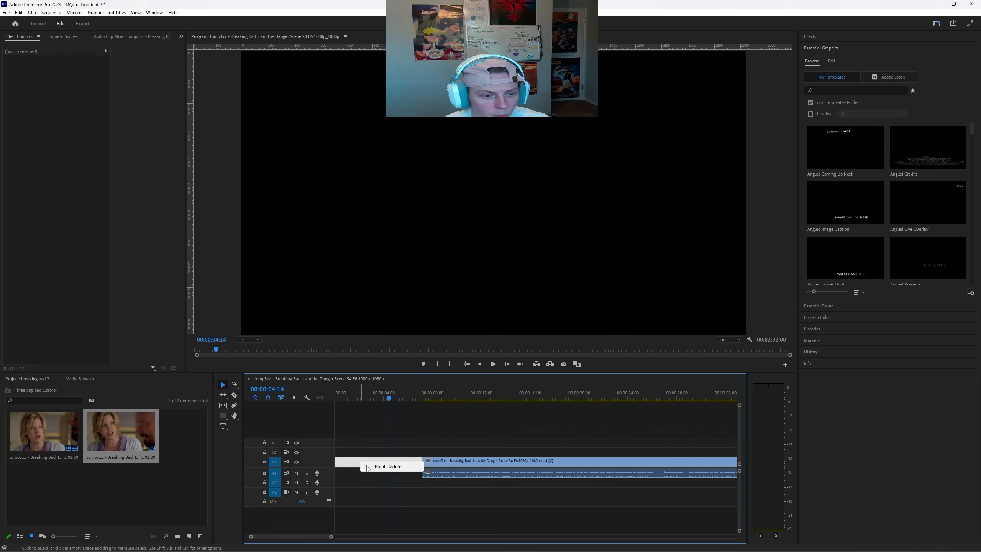
pyautogui.click(380, 467)
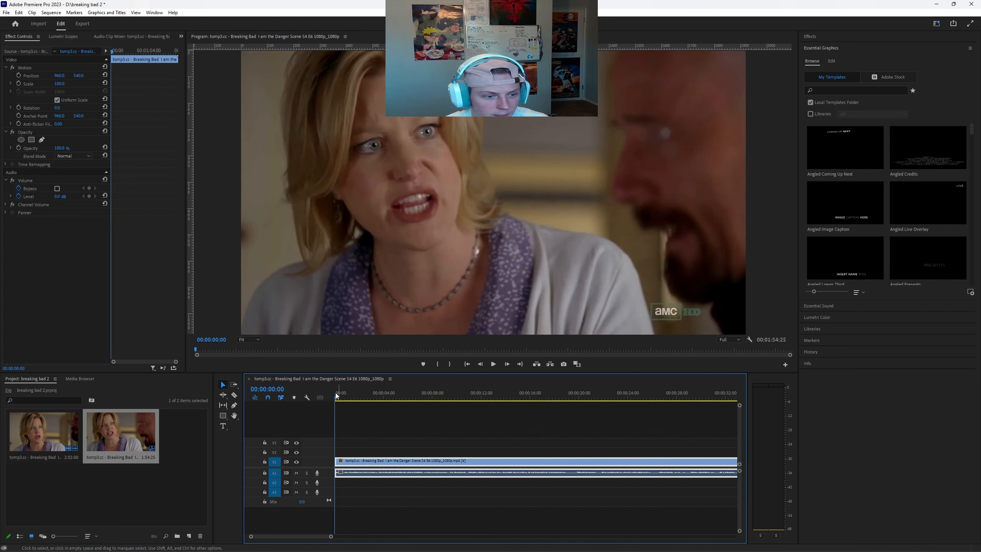
# Find the moment the man turns around in the doorway and split the clip at 00:00:38:29.
pyautogui.scroll(-4, 569, 526)
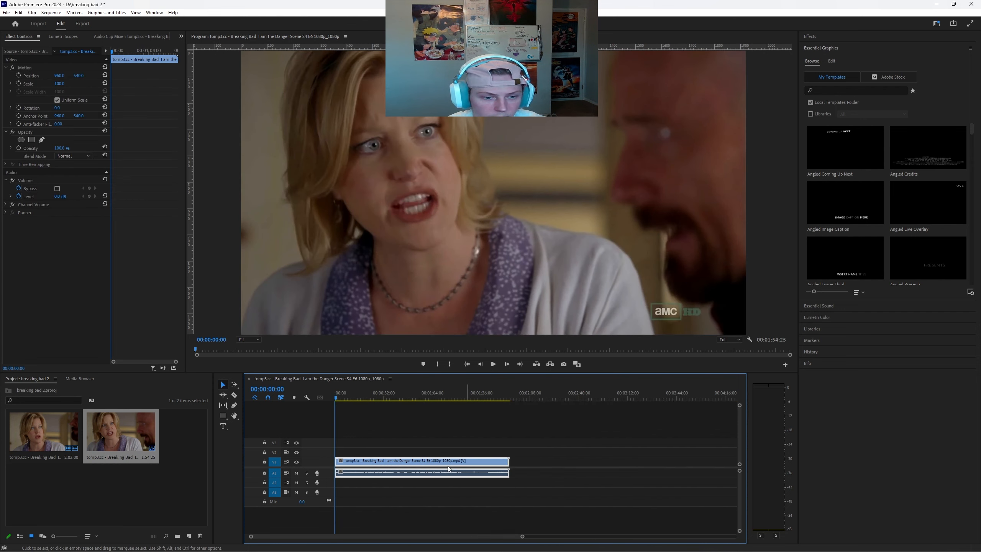
pyautogui.moveTo(382, 399); pyautogui.dragTo(428, 402)
pyautogui.press('space')
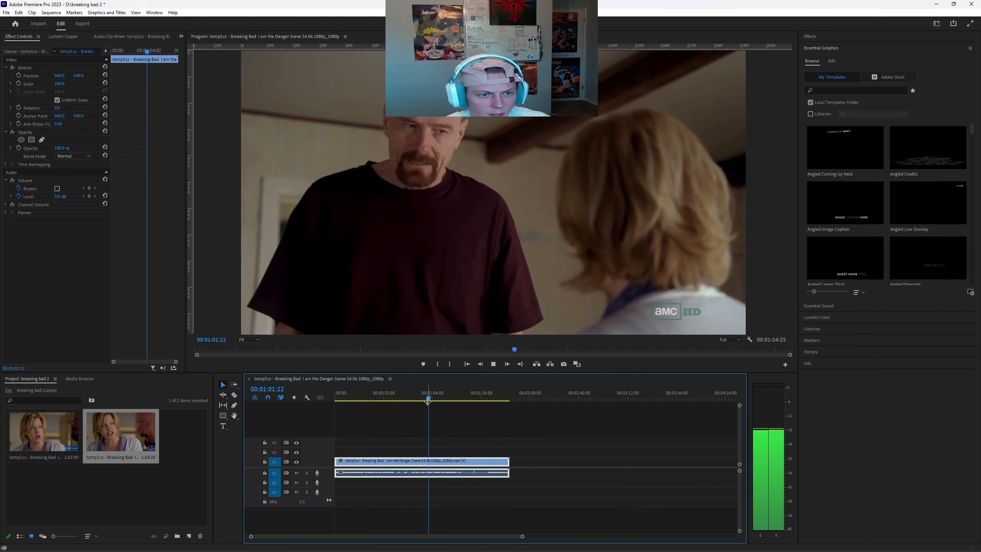
pyautogui.moveTo(428, 402); pyautogui.dragTo(386, 398)
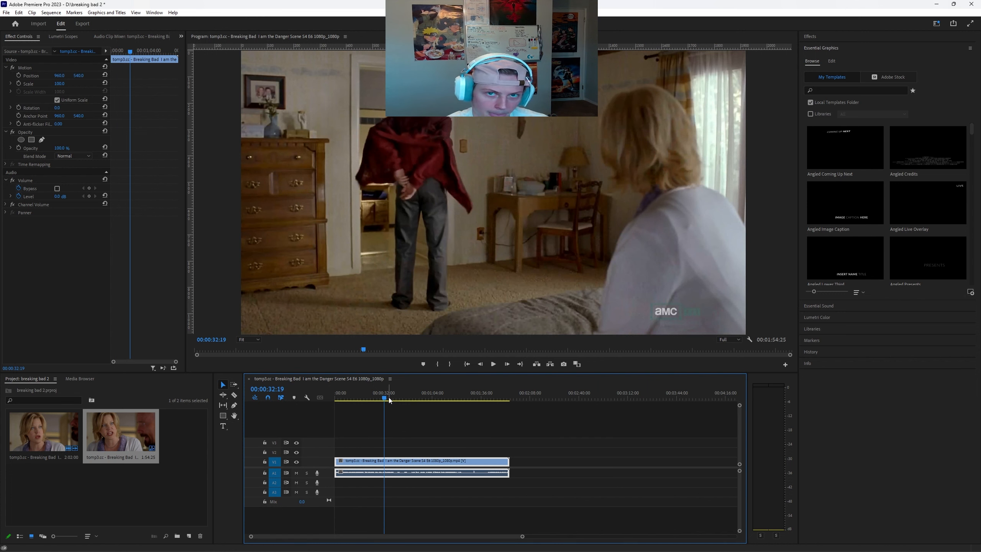
pyautogui.moveTo(396, 399); pyautogui.dragTo(393, 396)
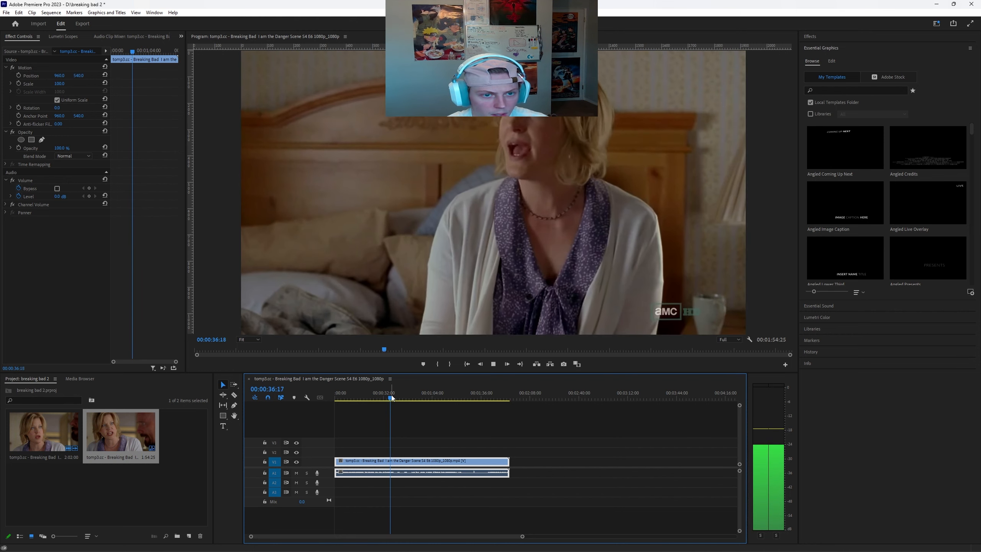
pyautogui.press('space')
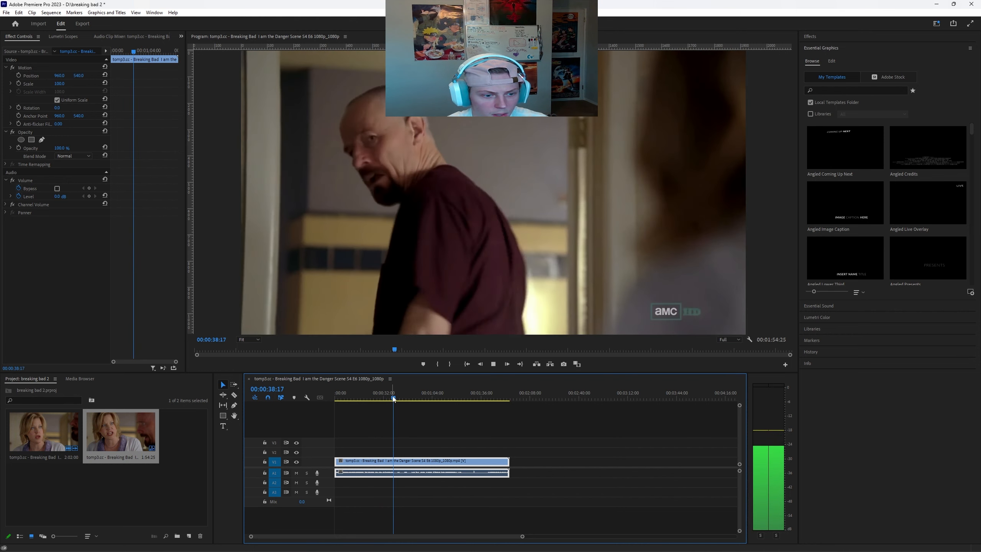
pyautogui.press('space')
pyautogui.click(396, 400)
pyautogui.press('space')
pyautogui.press('space')
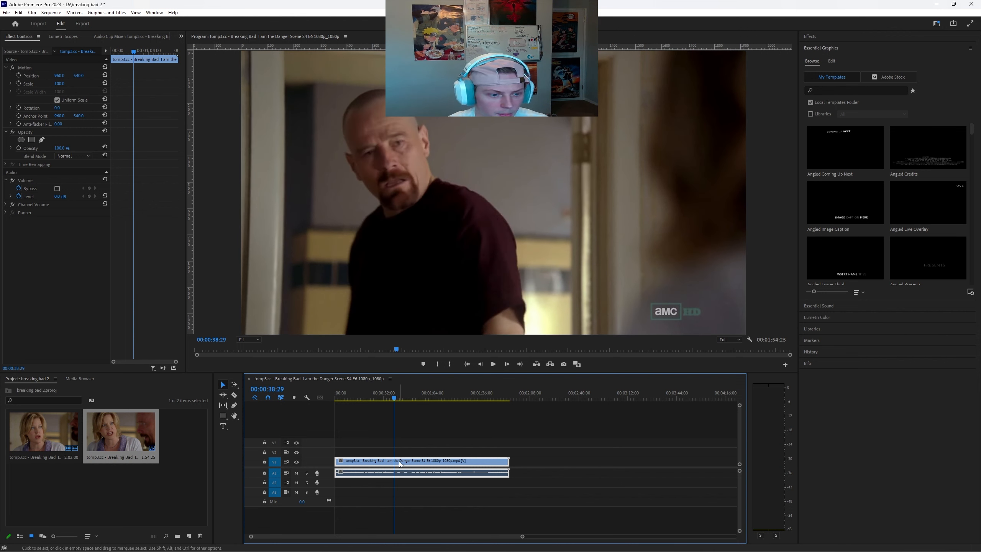
pyautogui.hotkey('ctrl', 'k')
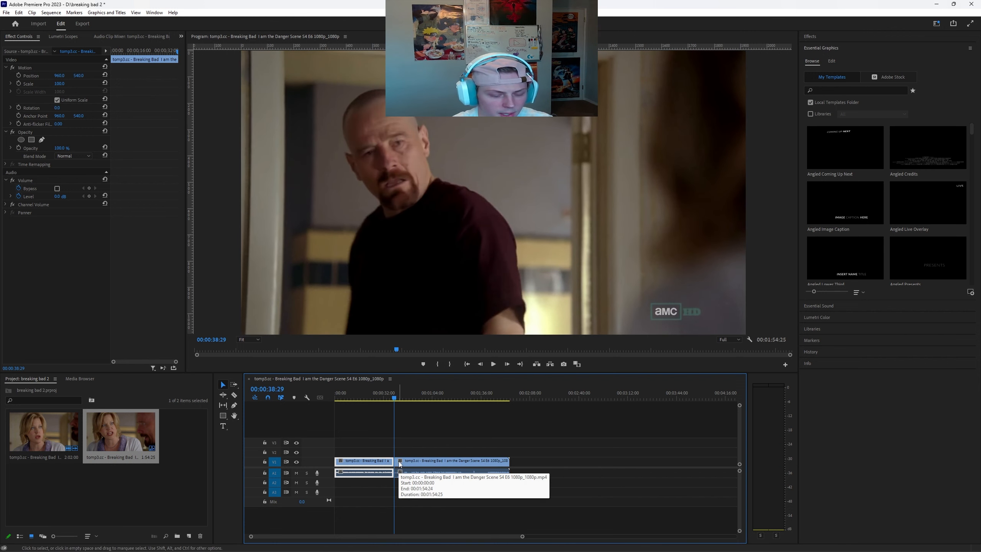
# Delete the segment before the doorway shot and ripple delete the empty space.
pyautogui.press('Delete')
pyautogui.rightClick(383, 462)
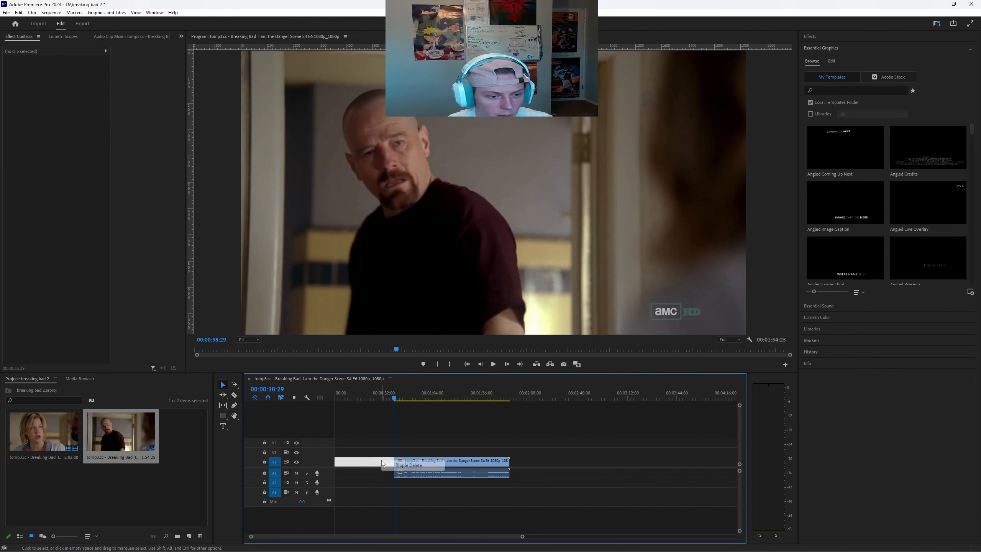
pyautogui.click(412, 467)
# Locate the end of the man's speech and split the clip at 00:00:44:28.
pyautogui.moveTo(344, 397); pyautogui.dragTo(404, 397)
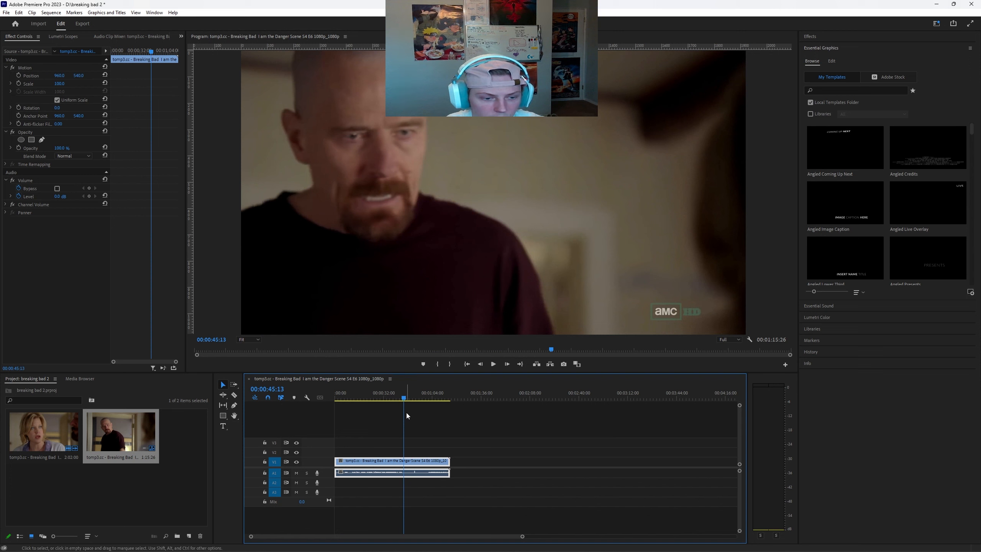
pyautogui.press('=')
pyautogui.press('=')
pyautogui.press('=')
pyautogui.scroll(-2, 462, 437)
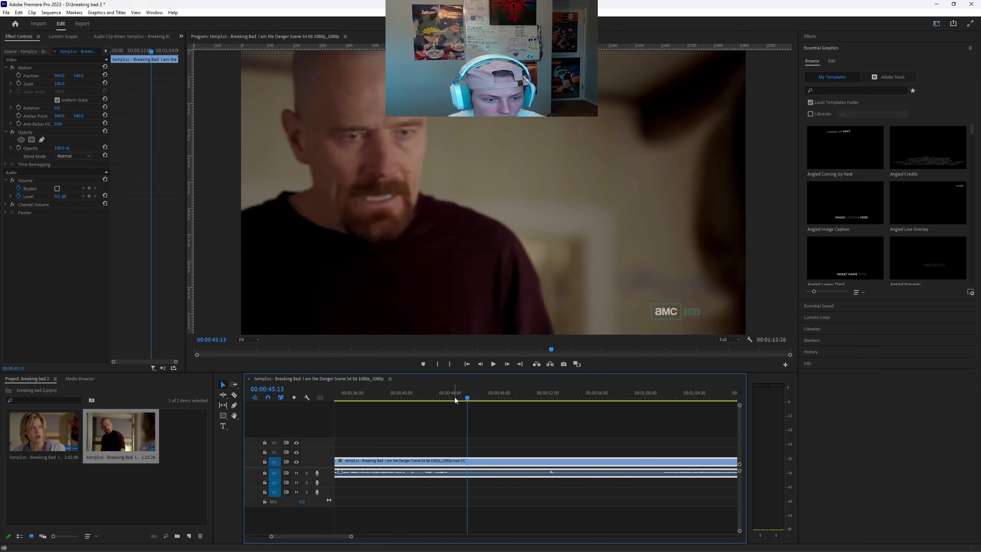
pyautogui.moveTo(444, 398); pyautogui.dragTo(428, 476)
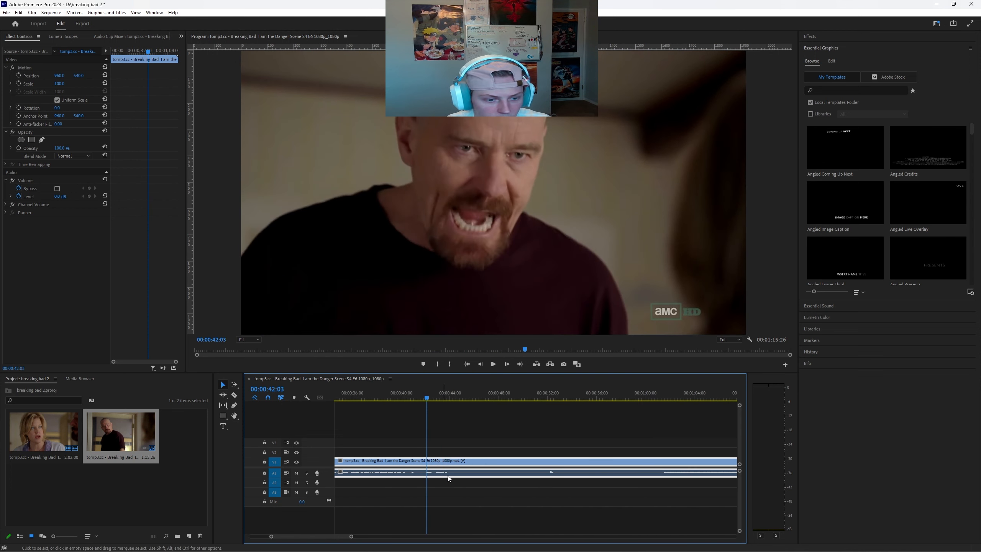
pyautogui.moveTo(428, 399); pyautogui.dragTo(662, 418)
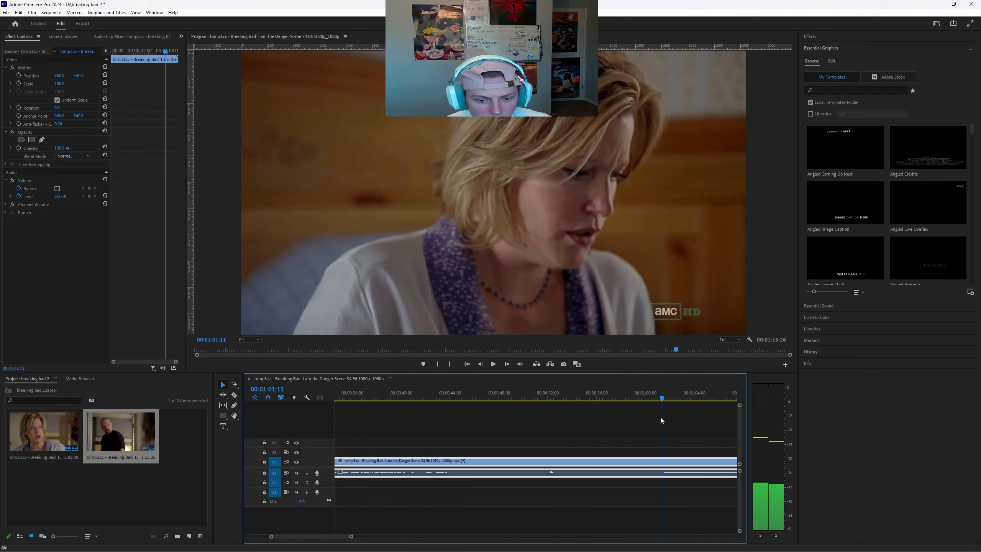
pyautogui.press('-')
pyautogui.press('-')
pyautogui.moveTo(522, 398); pyautogui.dragTo(463, 402)
pyautogui.press('space')
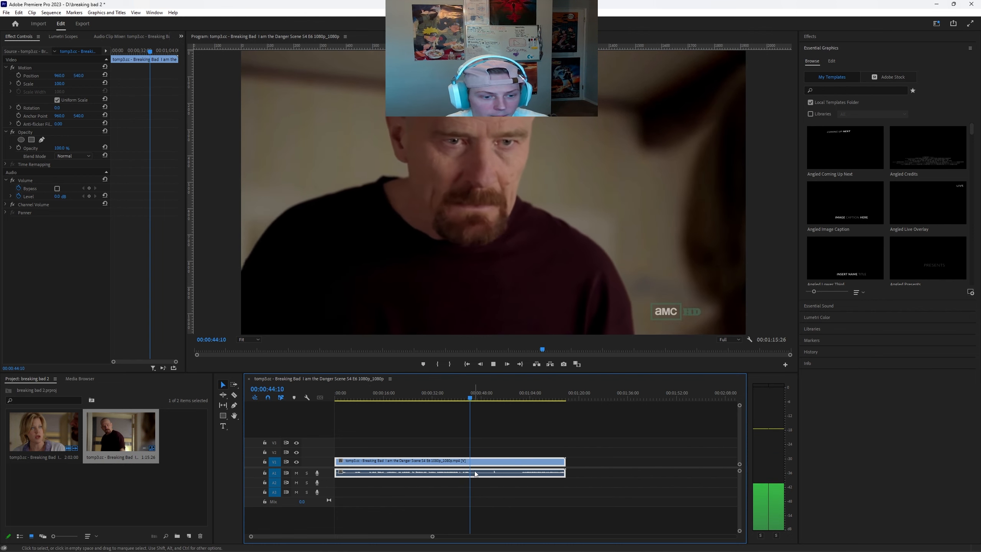
pyautogui.press('space')
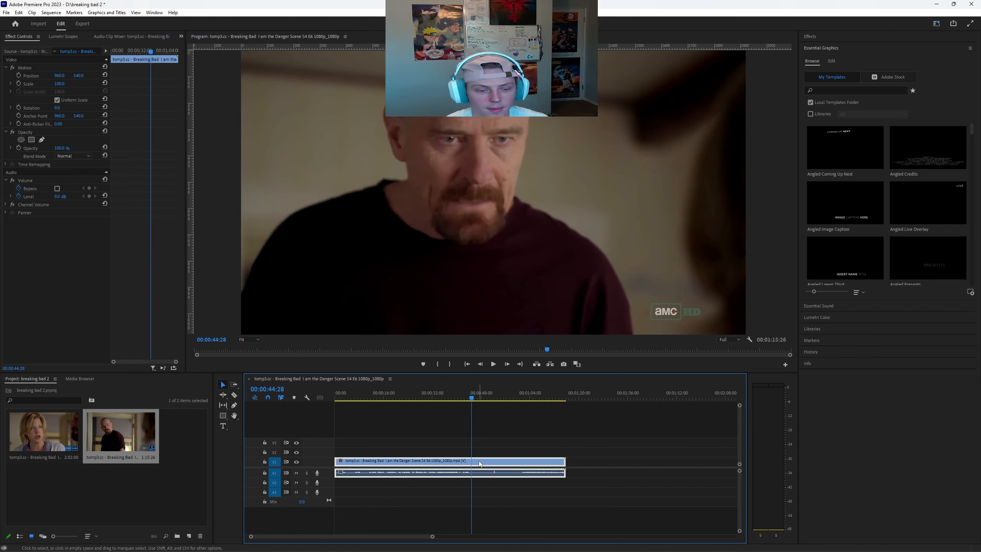
pyautogui.hotkey('ctrl', 'k')
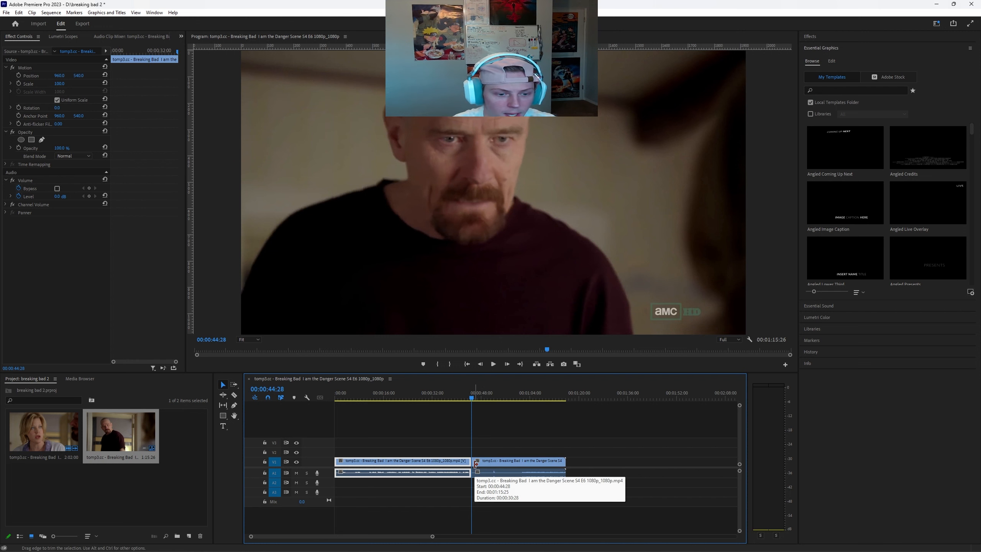
# Delete the remaining footage after the 00:00:44:28 cut and check the clip's last frames.
pyautogui.click(497, 465)
pyautogui.press('Delete')
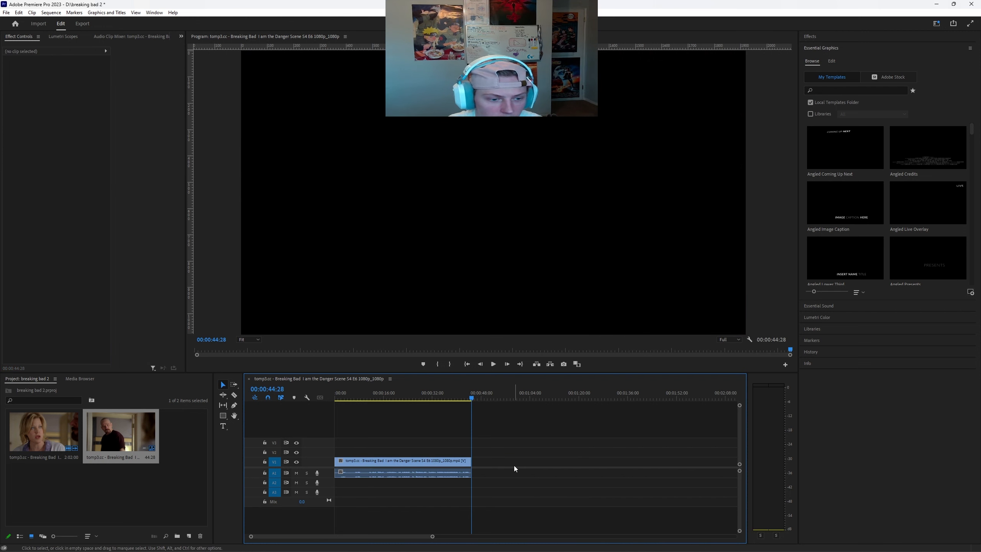
pyautogui.press('=')
pyautogui.click(536, 397)
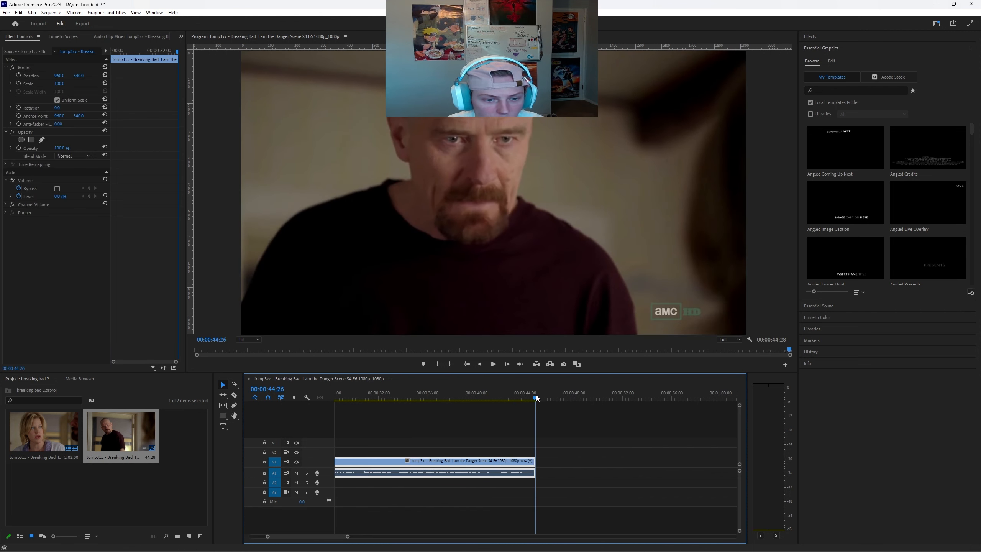
# Review the trimmed clip across its whole length and return to the start of the sequence.
pyautogui.press('-')
pyautogui.press('-')
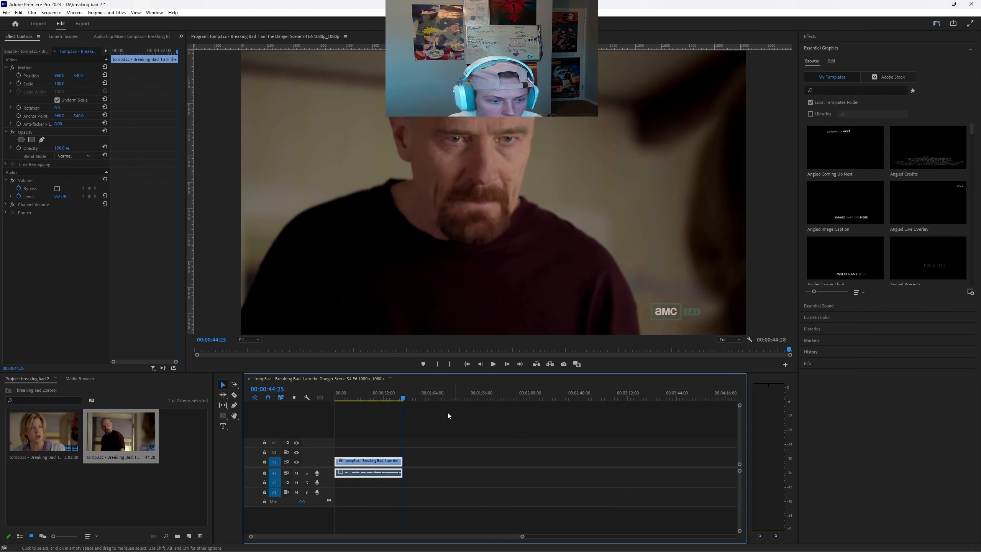
pyautogui.click(336, 398)
pyautogui.moveTo(334, 401); pyautogui.dragTo(394, 401)
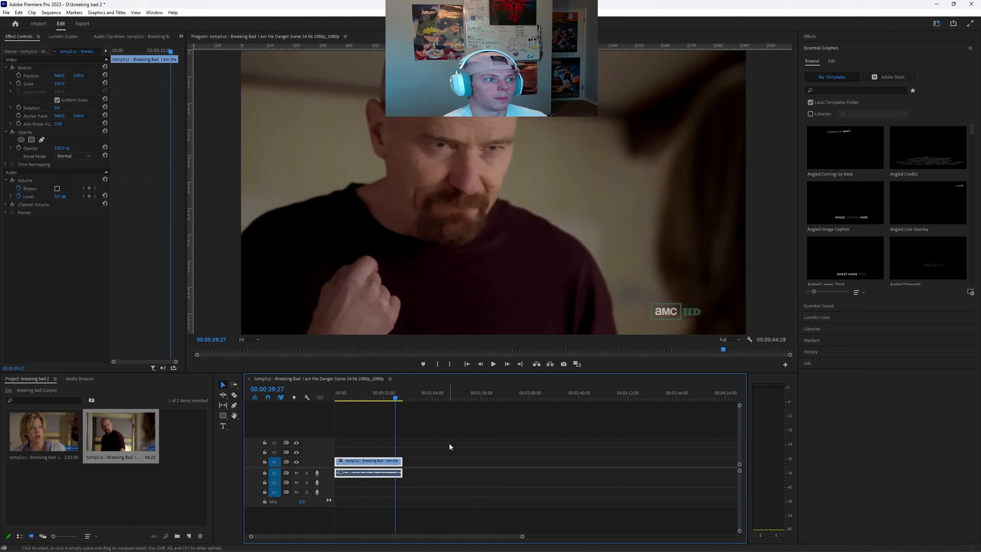
pyautogui.moveTo(395, 399); pyautogui.dragTo(375, 399)
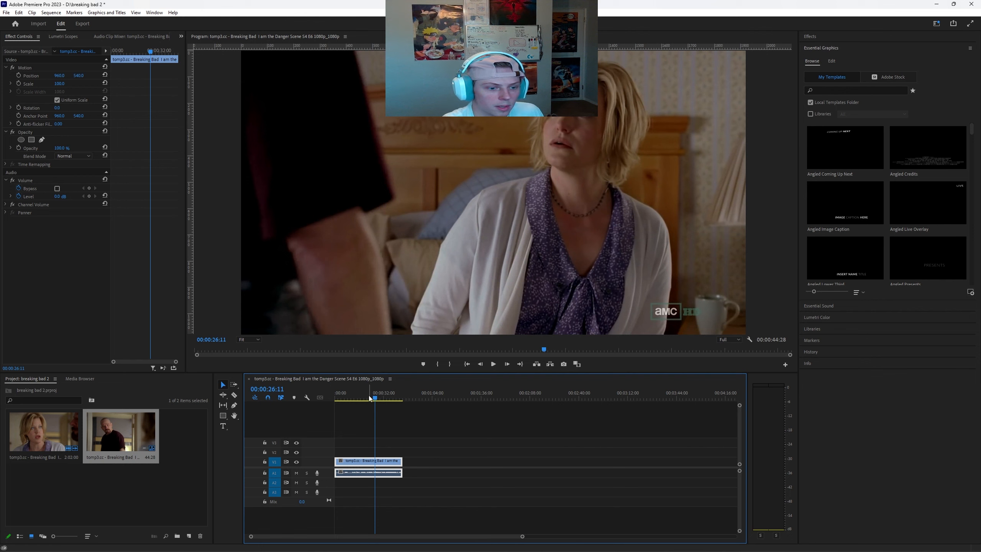
pyautogui.click(361, 427)
pyautogui.moveTo(364, 395); pyautogui.dragTo(318, 390)
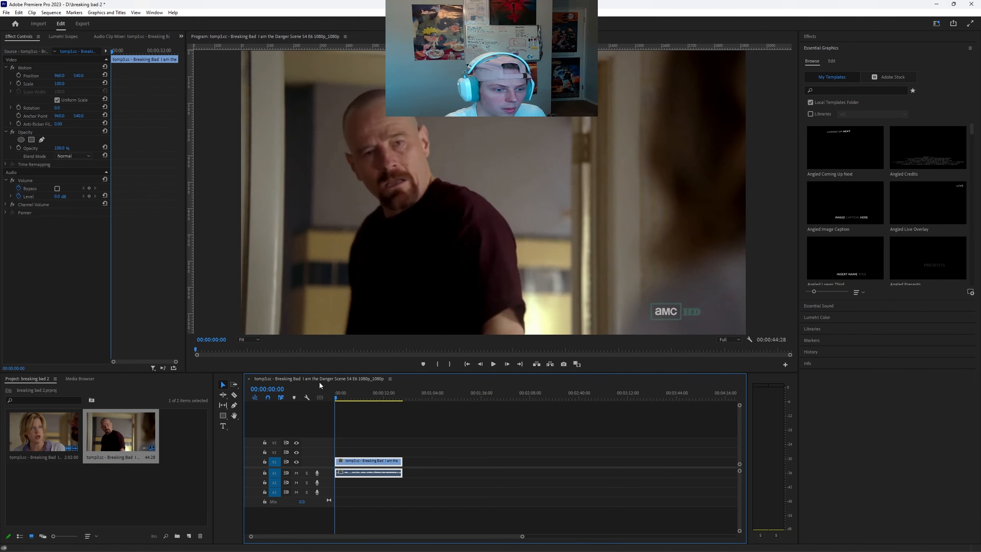
# Set the sequence frame size to 1080 horizontal by 1920 vertical and accept deleting the preview files.
pyautogui.click(52, 14)
pyautogui.click(56, 22)
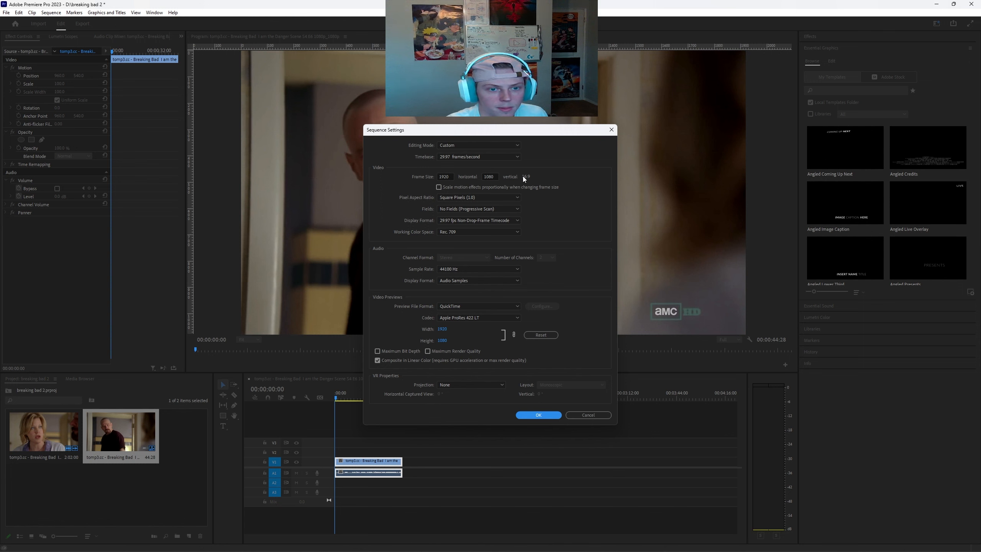
pyautogui.moveTo(451, 177); pyautogui.dragTo(432, 177)
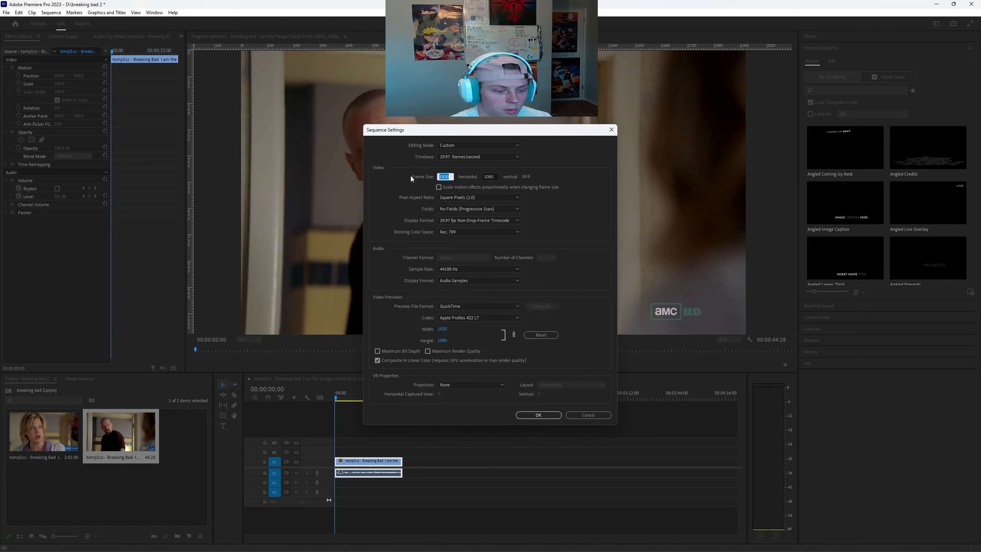
pyautogui.write('1080')
pyautogui.moveTo(496, 176); pyautogui.dragTo(437, 178)
pyautogui.write('1920')
pyautogui.click(568, 183)
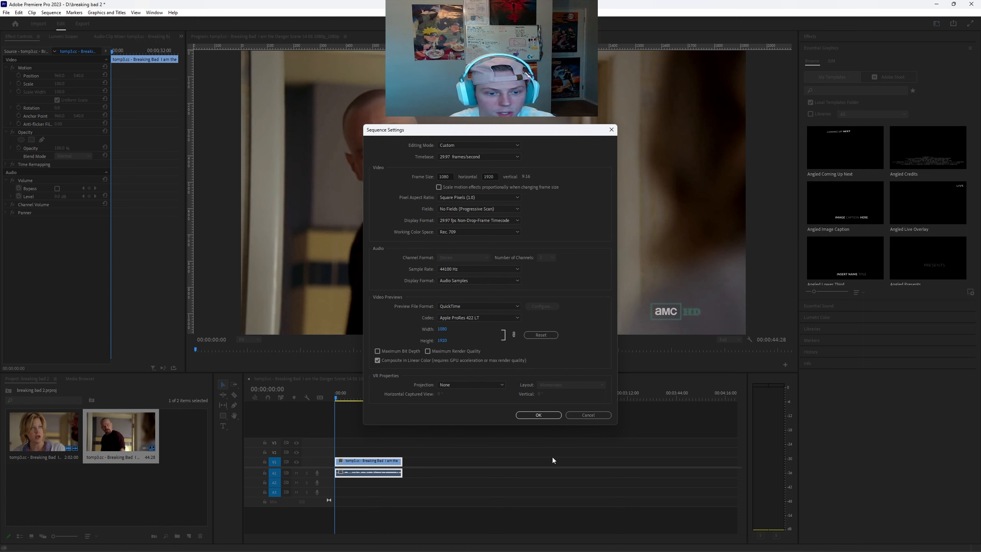
pyautogui.click(538, 415)
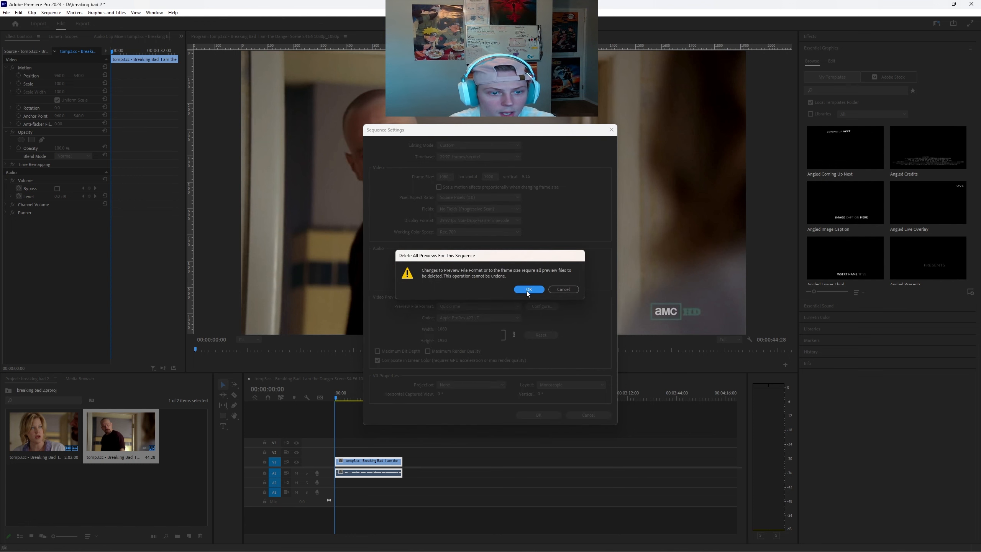
pyautogui.click(527, 290)
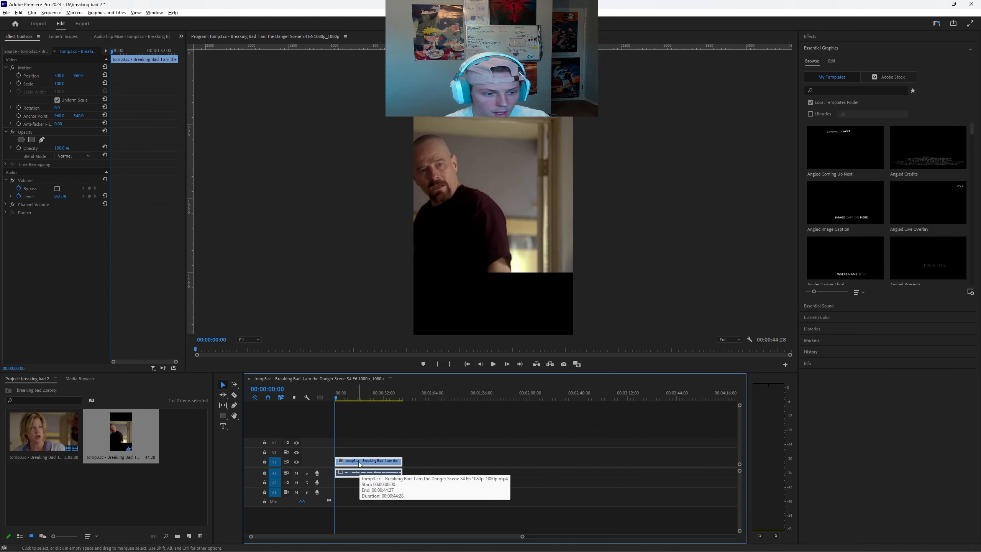
# Duplicate the V1 video clip onto track V2 directly above it and move the playhead to 00:00:04:00.
pyautogui.moveTo(361, 465); pyautogui.dragTo(357, 453)
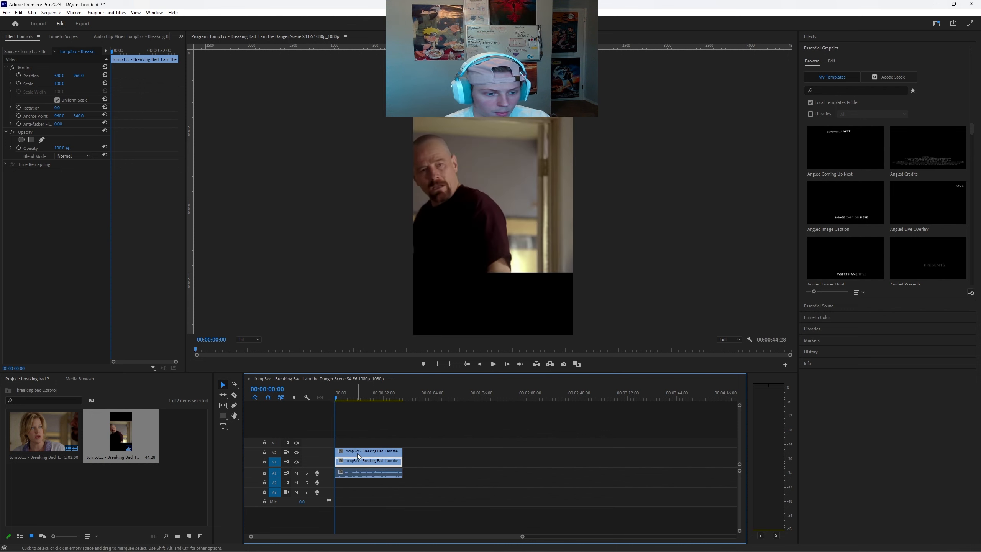
pyautogui.moveTo(336, 397)
pyautogui.mouseDown()
pyautogui.moveTo(365, 398)
pyautogui.moveTo(335, 398)
pyautogui.mouseUp()
pyautogui.click(342, 398)
pyautogui.moveTo(342, 398); pyautogui.dragTo(342, 399)
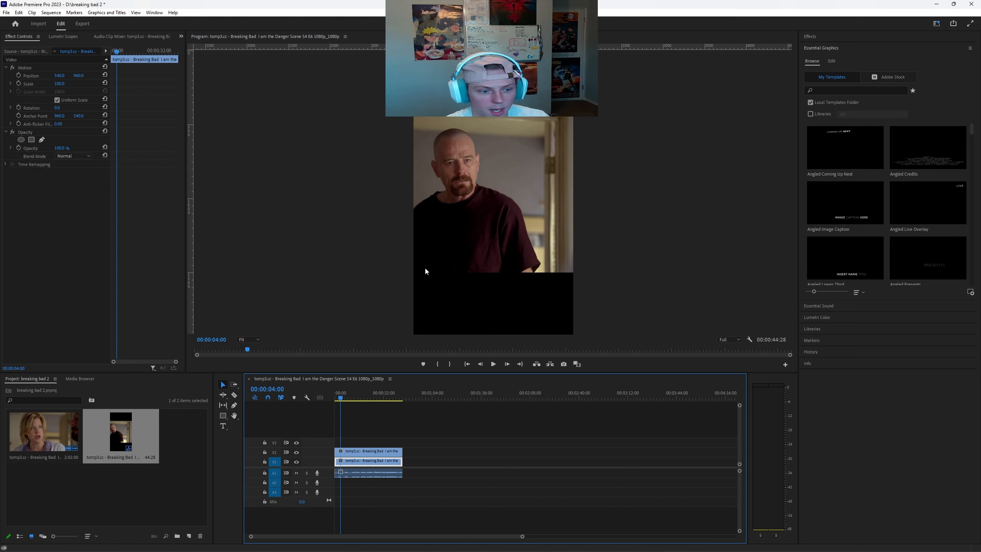
# Set the lower V1 clip's scale to 185 so it fills the vertical frame as a background.
pyautogui.click(57, 84)
pyautogui.write('185')
pyautogui.press('Return')
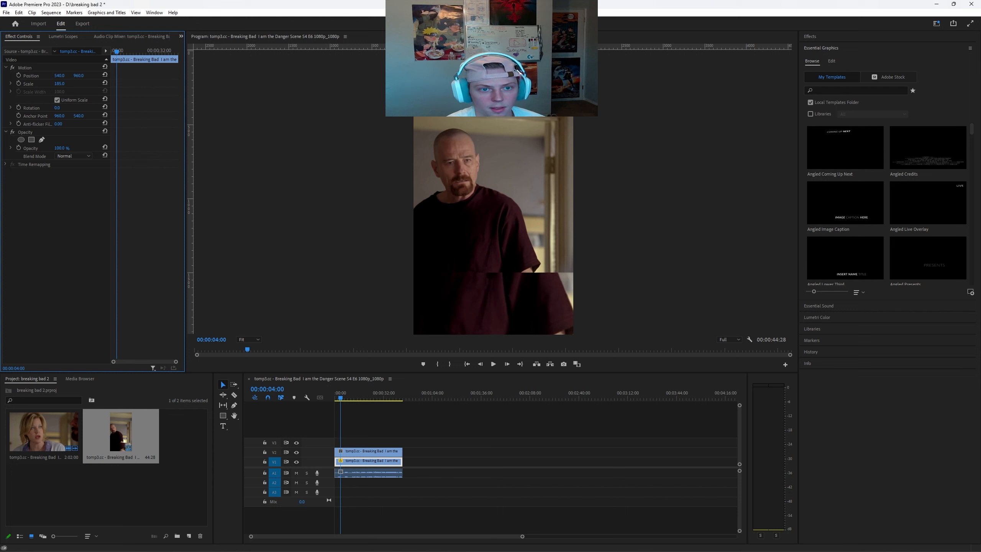
# Find the Gaussian Blur video effect and apply it to the lower V1 clip.
pyautogui.click(808, 37)
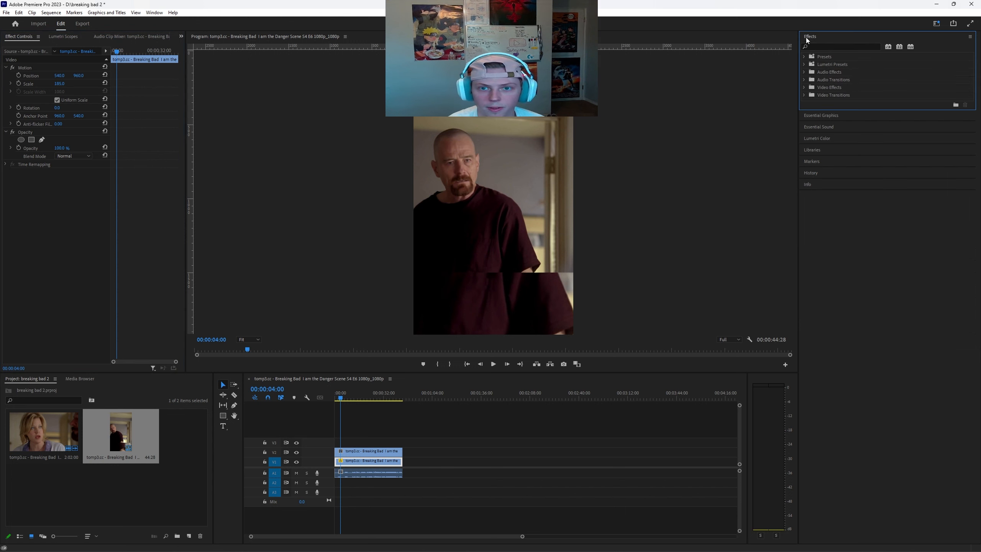
pyautogui.click(834, 46)
pyautogui.write('gaus')
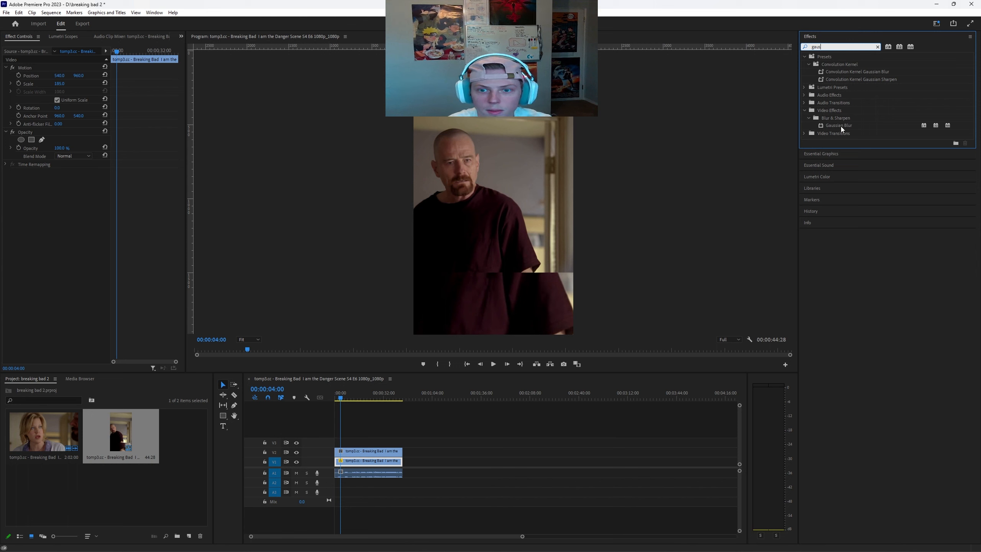
pyautogui.click(837, 126)
pyautogui.moveTo(837, 125); pyautogui.dragTo(352, 464)
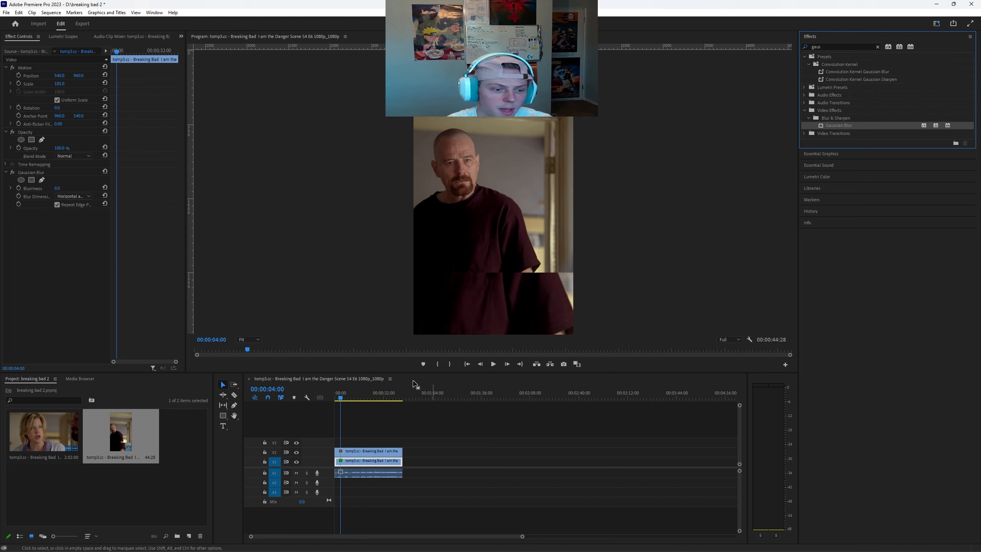
# Raise the Gaussian Blur blurriness on the lower V1 clip to about 103.
pyautogui.click(343, 399)
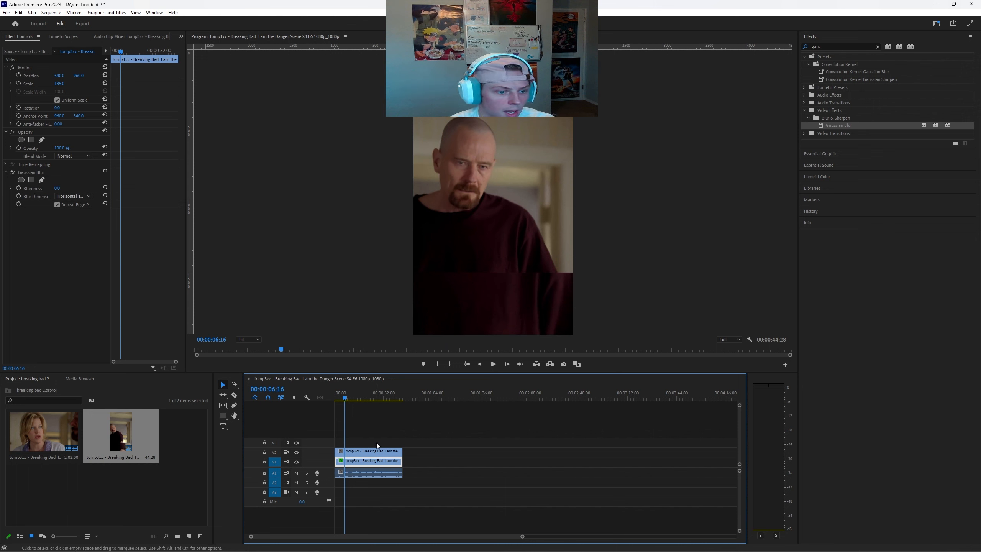
pyautogui.click(371, 430)
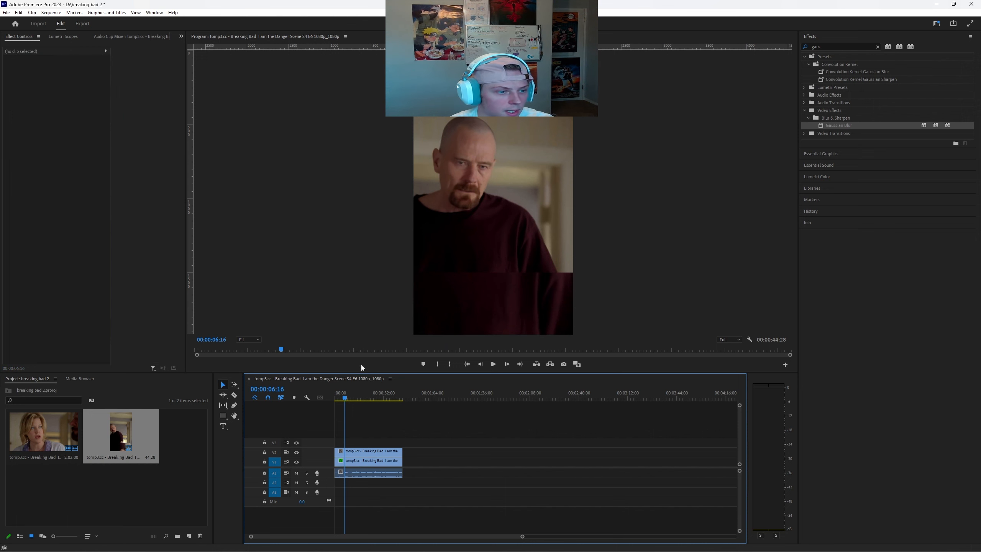
pyautogui.click(378, 452)
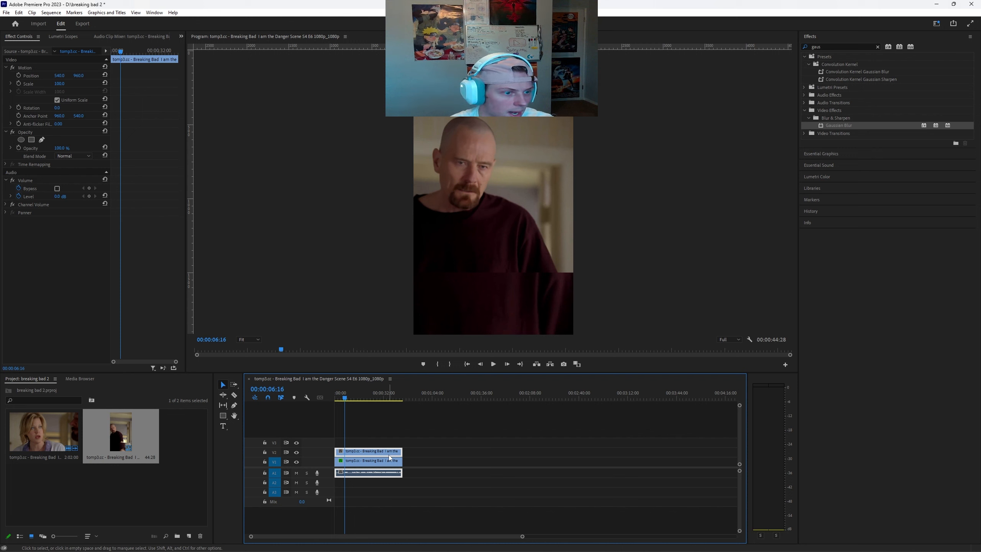
pyautogui.click(359, 463)
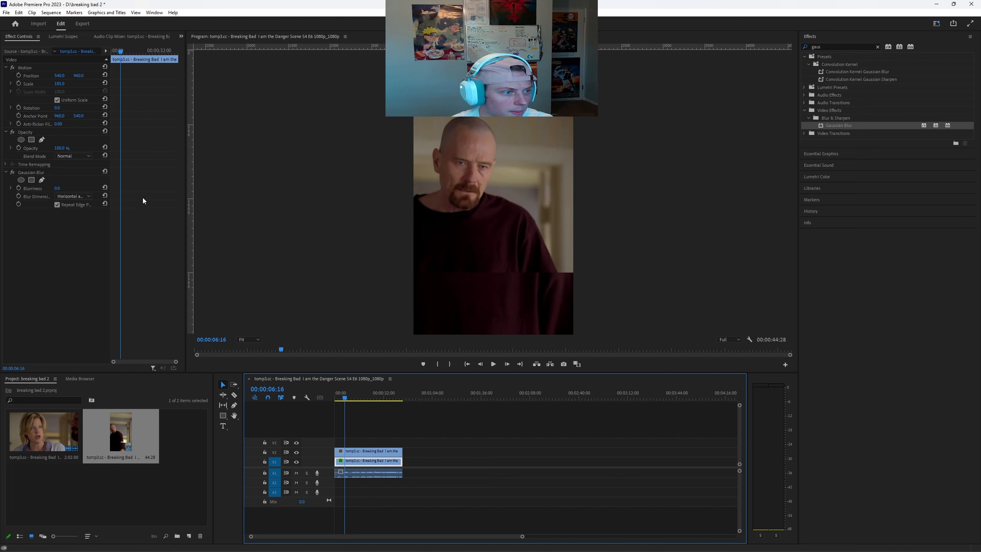
pyautogui.click(57, 188)
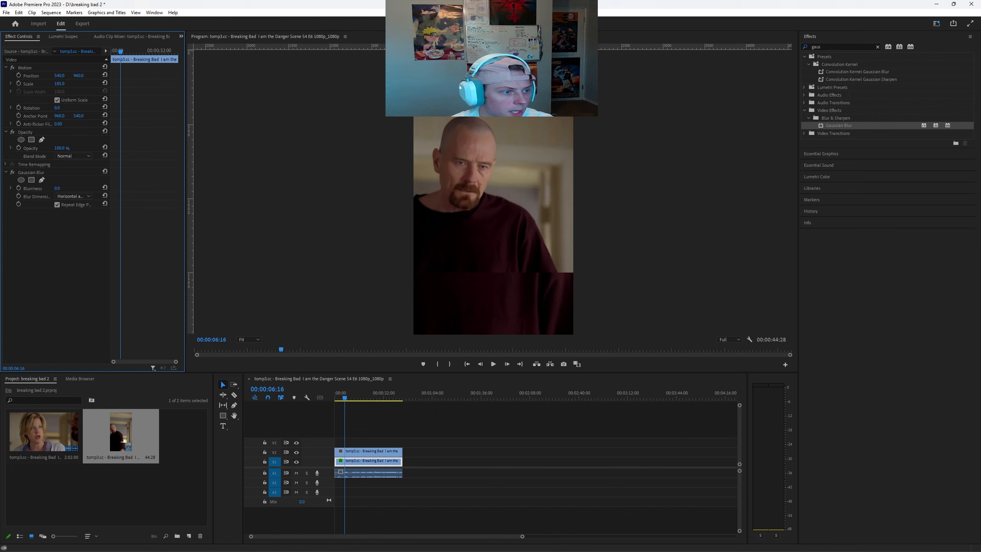
pyautogui.moveTo(58, 188); pyautogui.dragTo(105, 188)
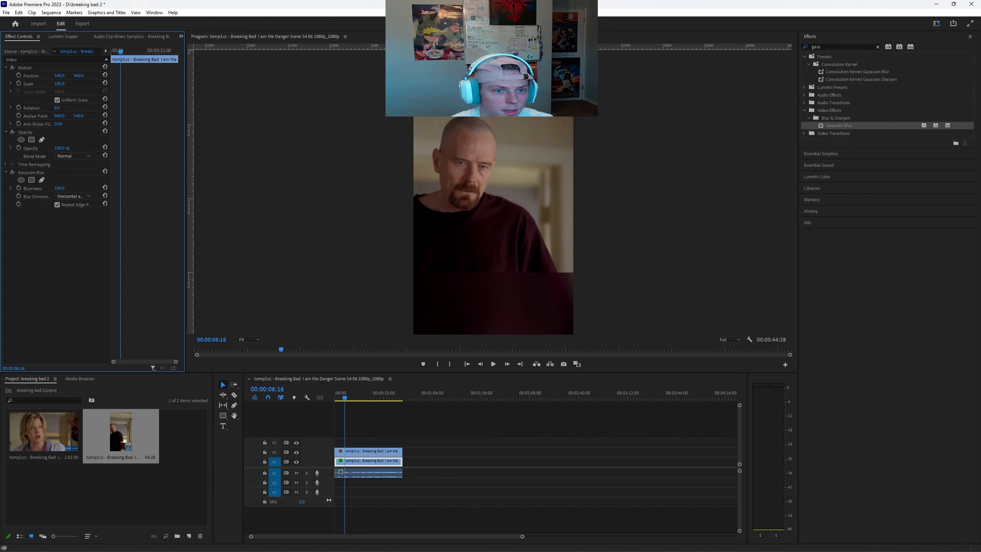
pyautogui.moveTo(87, 188); pyautogui.dragTo(98, 189)
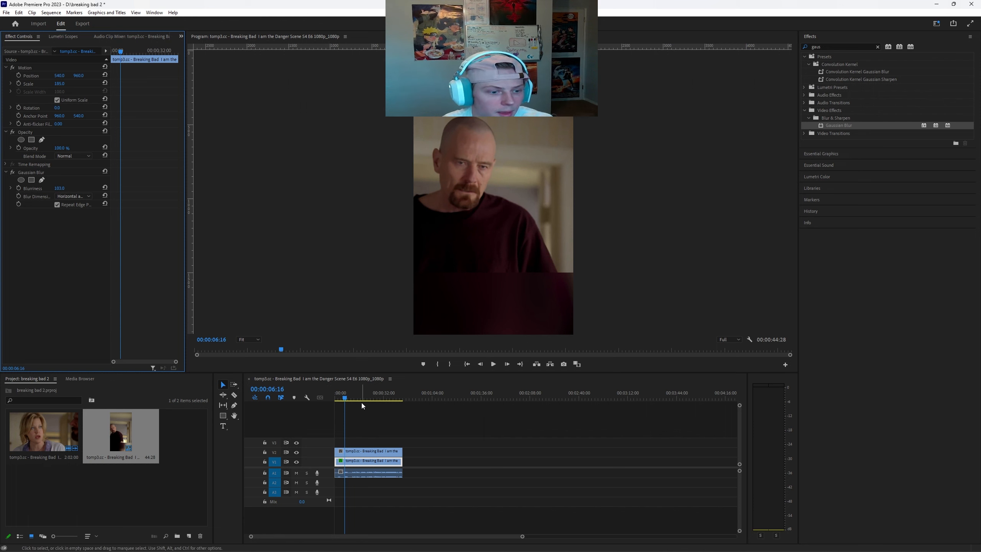
# Grade the upper V2 clip with Lumetri Color, lowering saturation to about 72 and exposure to about -0.6.
pyautogui.moveTo(345, 397); pyautogui.dragTo(334, 399)
pyautogui.press('=')
pyautogui.press('=')
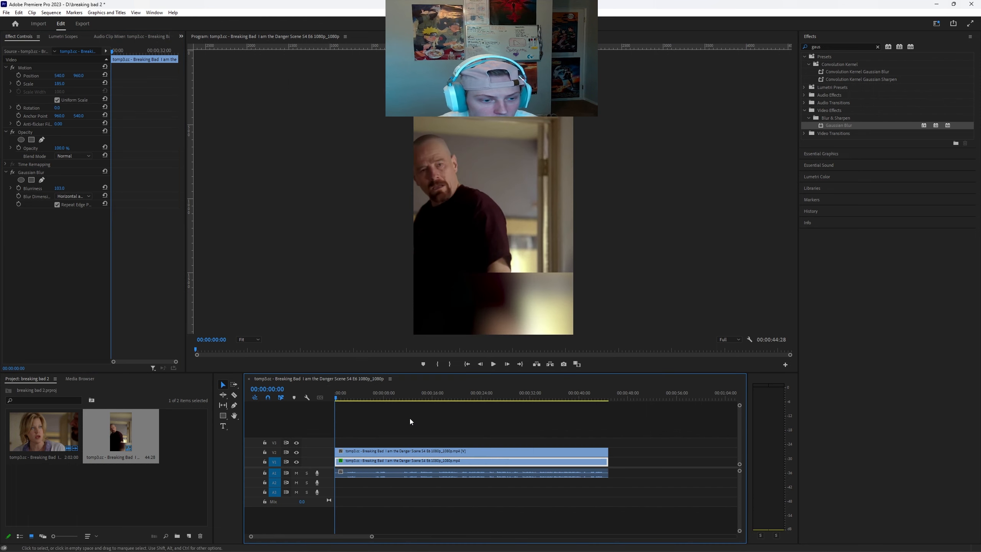
pyautogui.press('=')
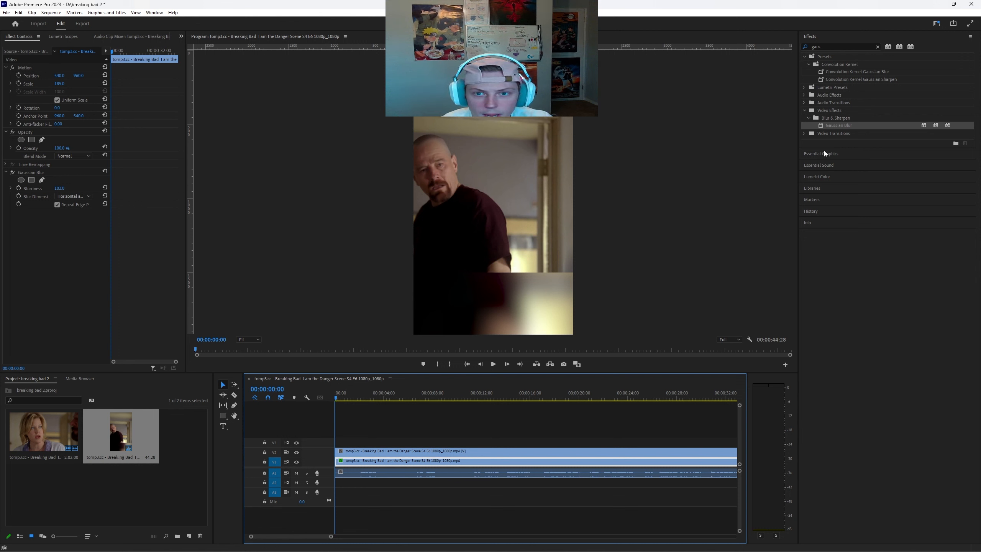
pyautogui.click(357, 394)
pyautogui.click(352, 452)
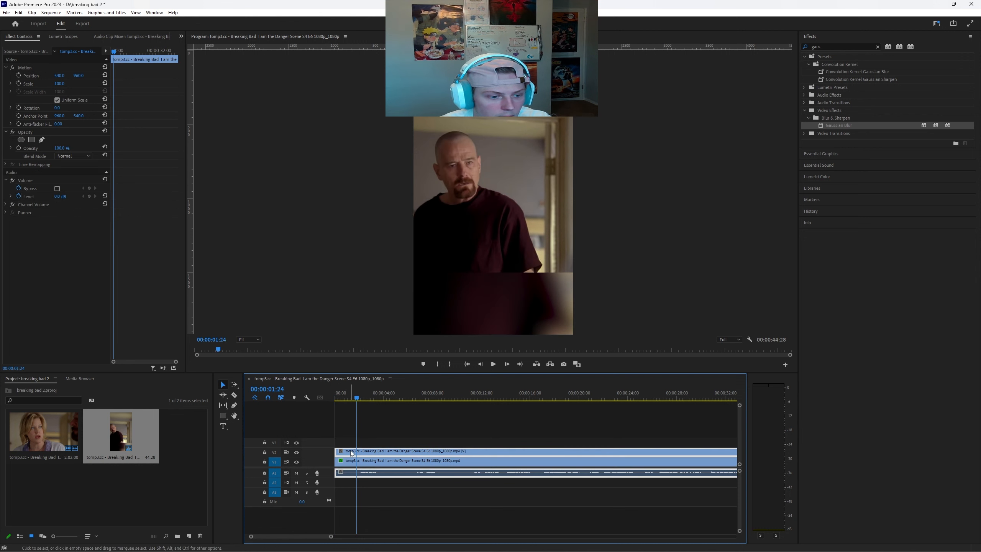
pyautogui.click(821, 177)
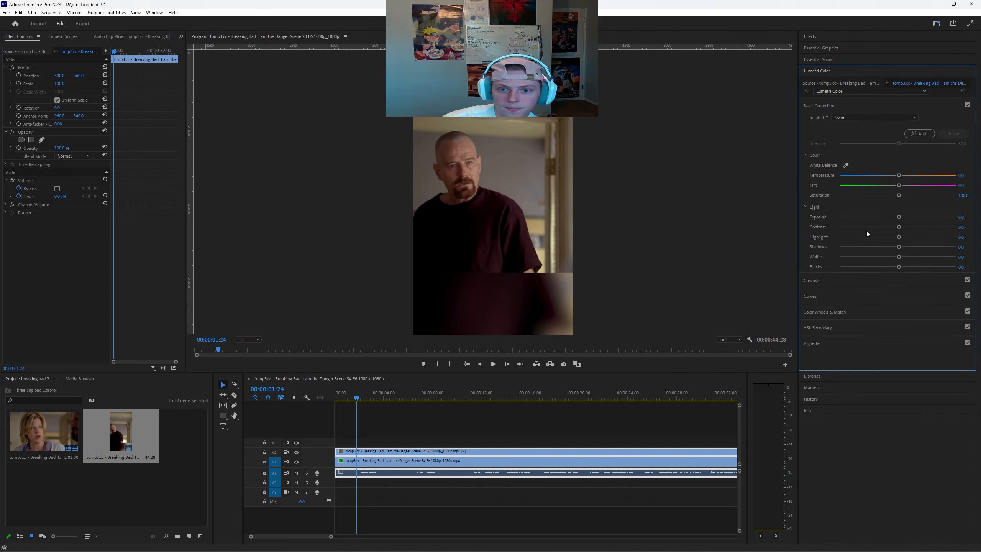
pyautogui.click(362, 453)
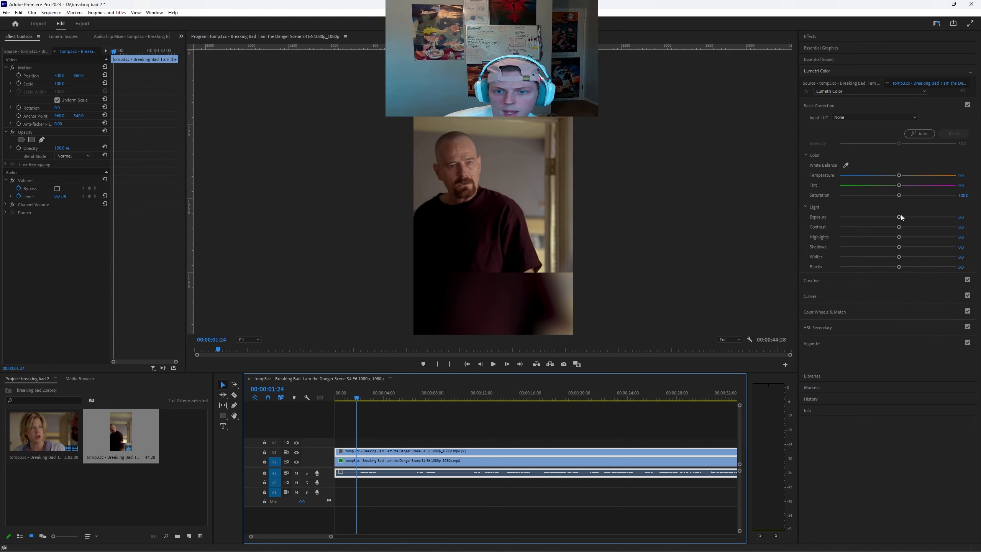
pyautogui.moveTo(900, 195); pyautogui.dragTo(895, 196)
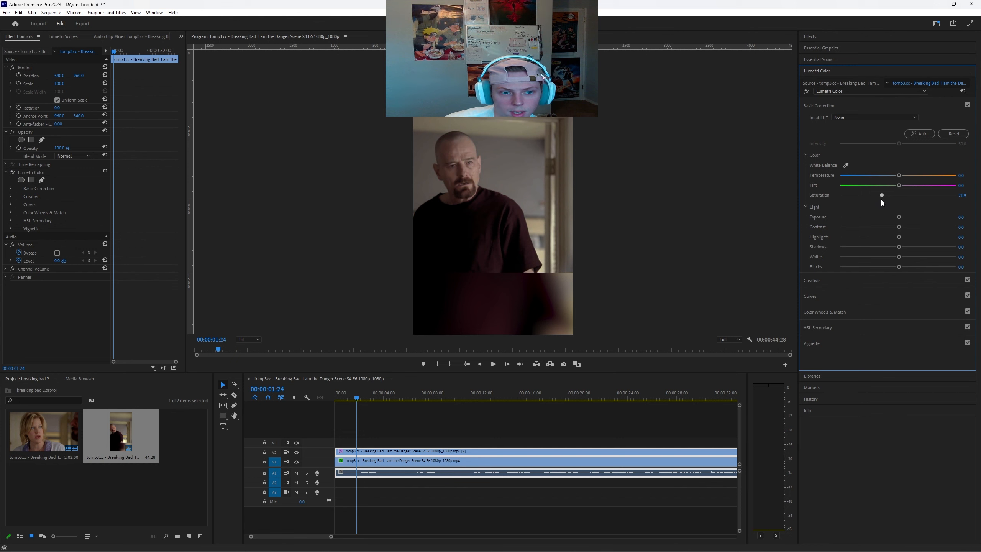
pyautogui.moveTo(899, 218); pyautogui.dragTo(893, 218)
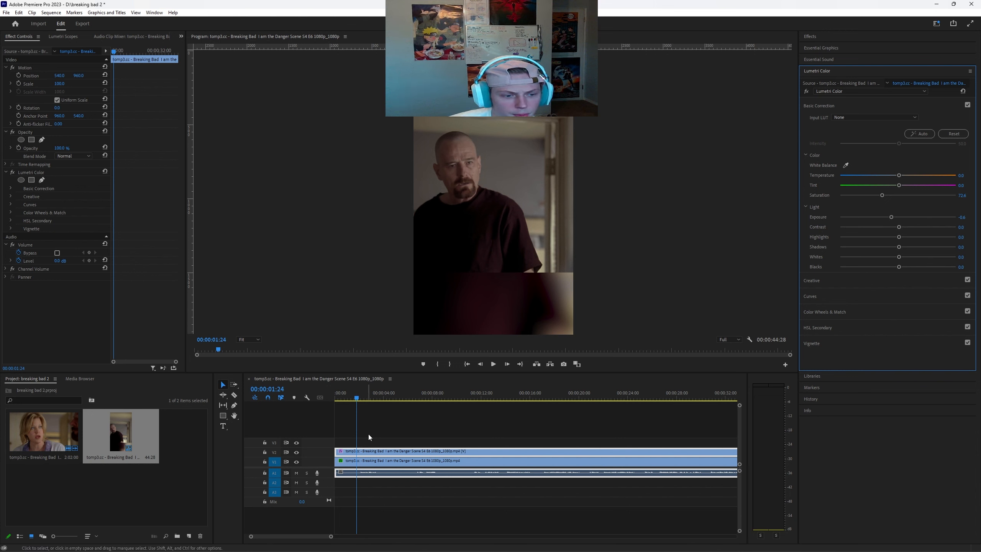
# Lower the blurred V1 clip's Lumetri saturation to about 48 and return the playhead to the sequence start.
pyautogui.click(367, 462)
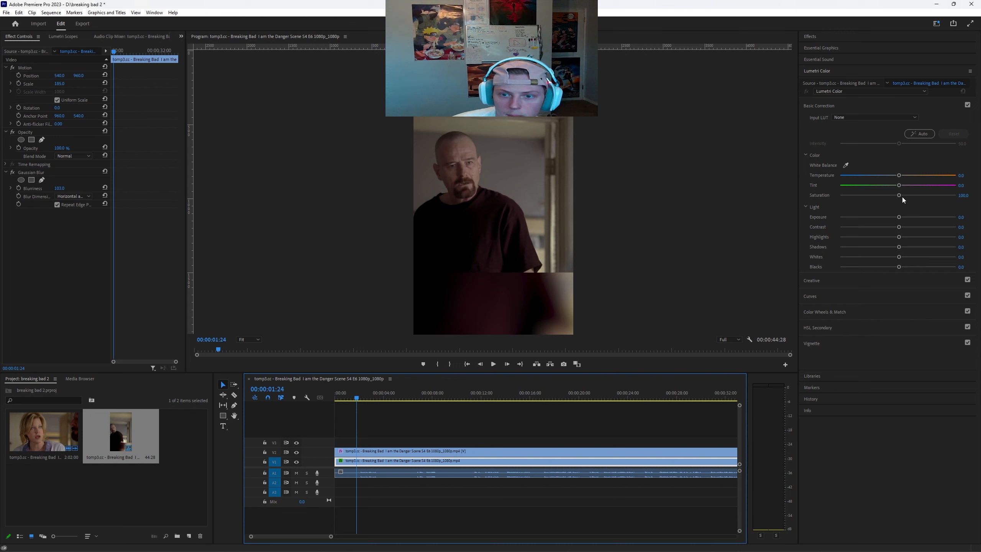
pyautogui.moveTo(899, 195); pyautogui.dragTo(869, 198)
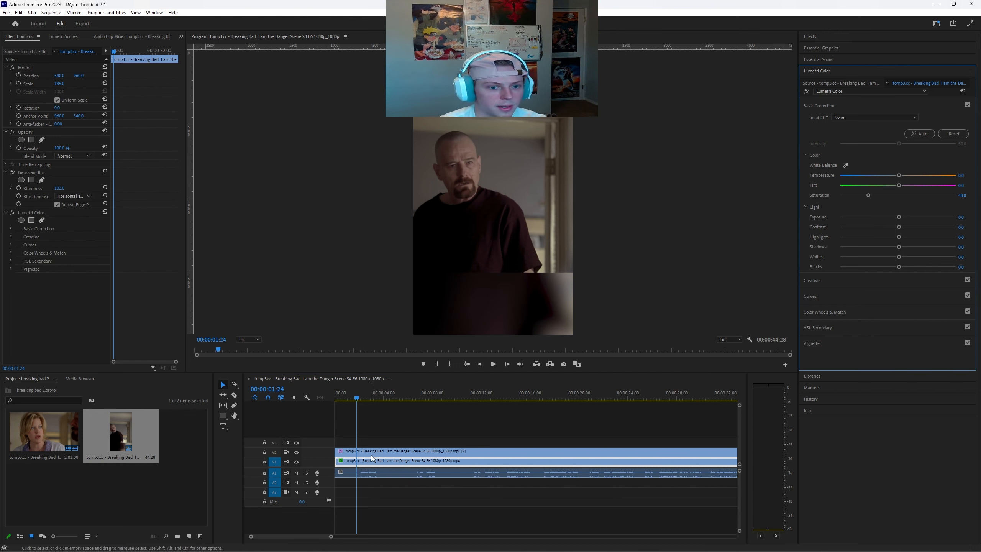
pyautogui.click(315, 404)
pyautogui.press('Home')
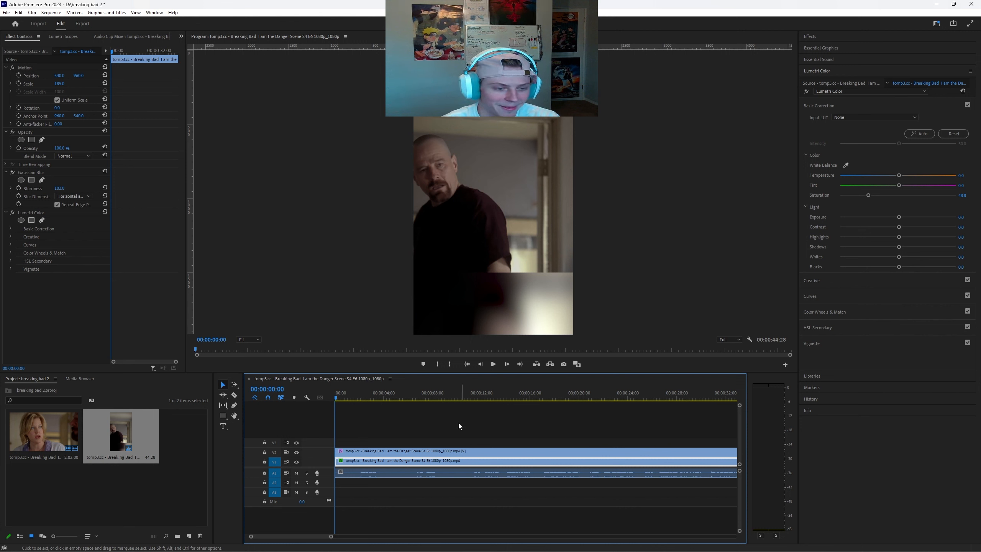
# Mark the Basic Title graphics template as a favorite and filter the templates to show only favorites.
pyautogui.click(811, 37)
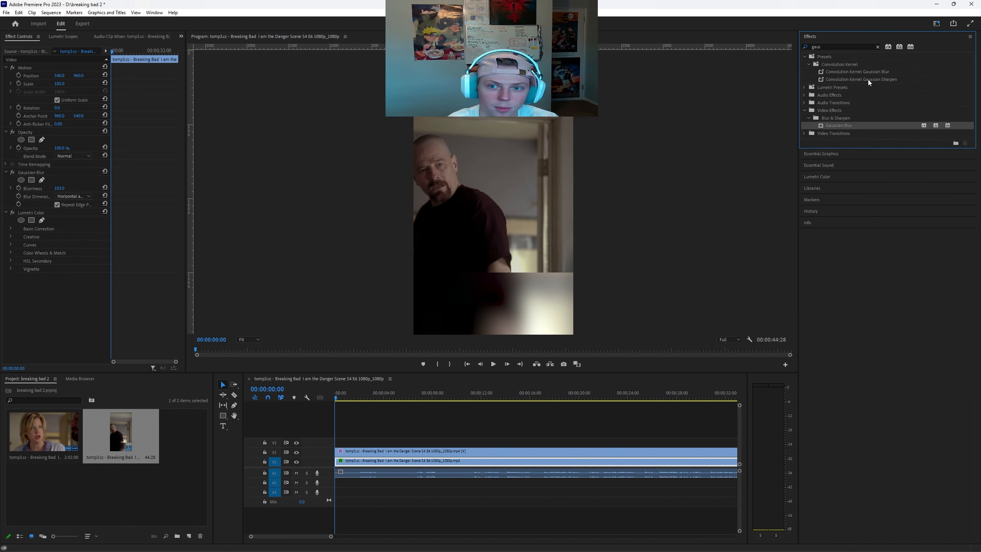
pyautogui.click(821, 155)
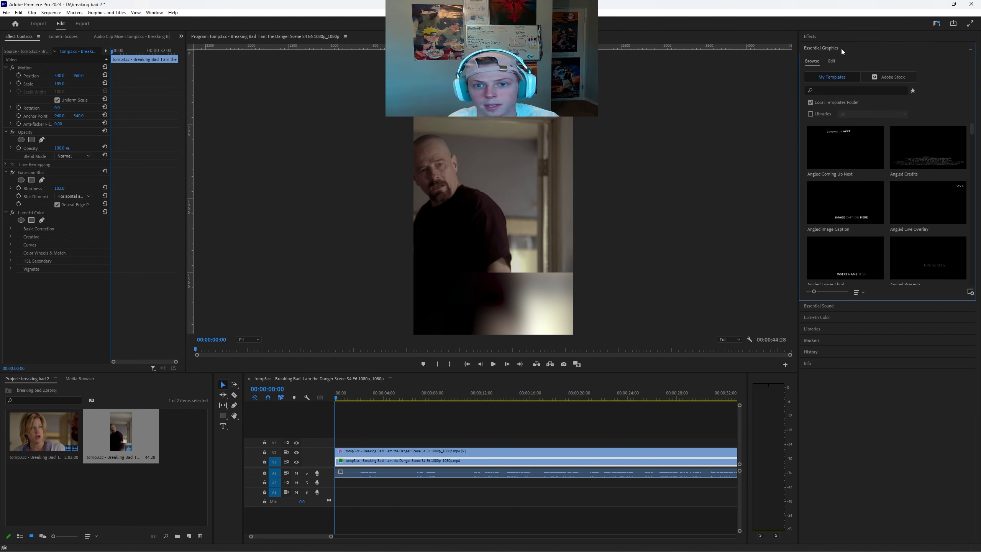
pyautogui.scroll(-3, 937, 196)
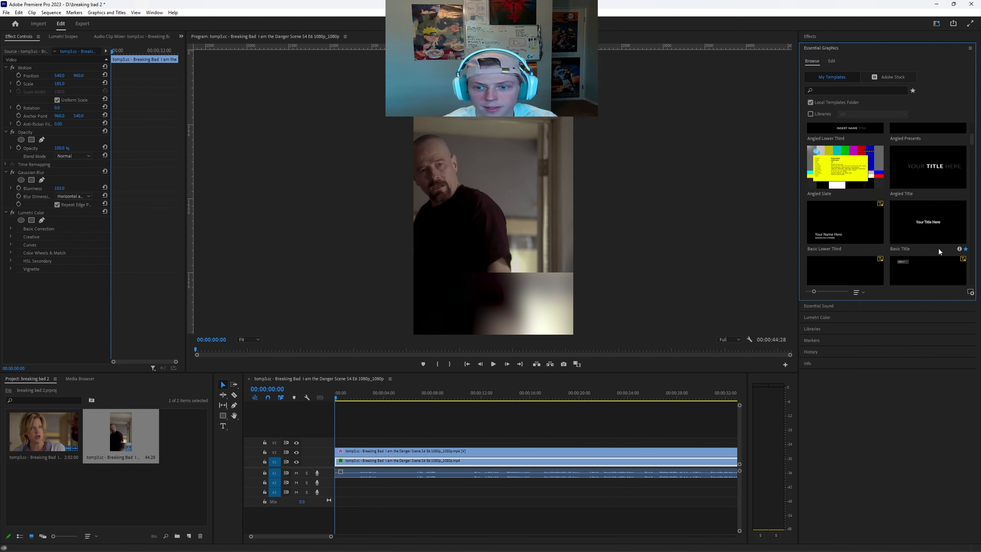
pyautogui.click(966, 249)
pyautogui.click(913, 91)
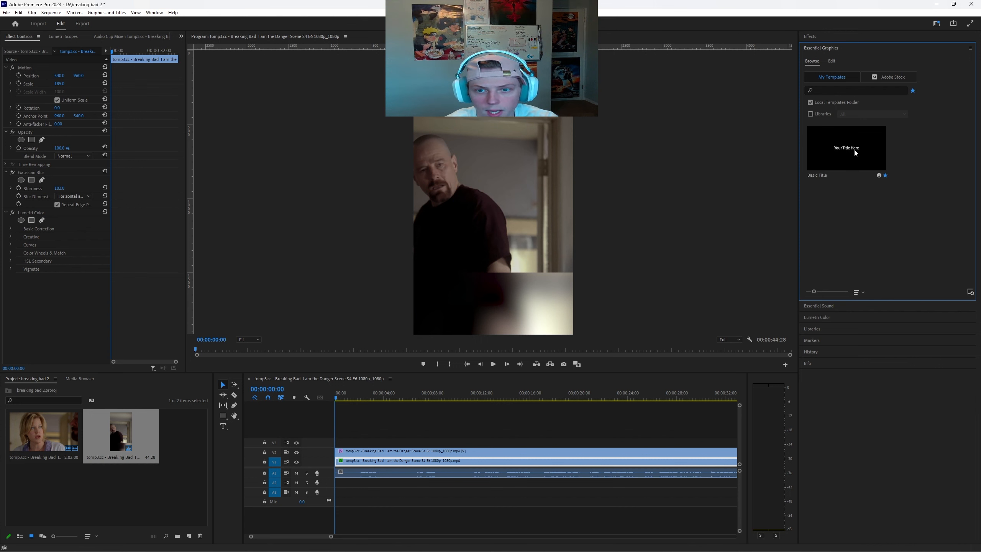
# Place the Basic Title on track V3 at the sequence start and extend it to the end of the video.
pyautogui.moveTo(854, 153); pyautogui.dragTo(338, 444)
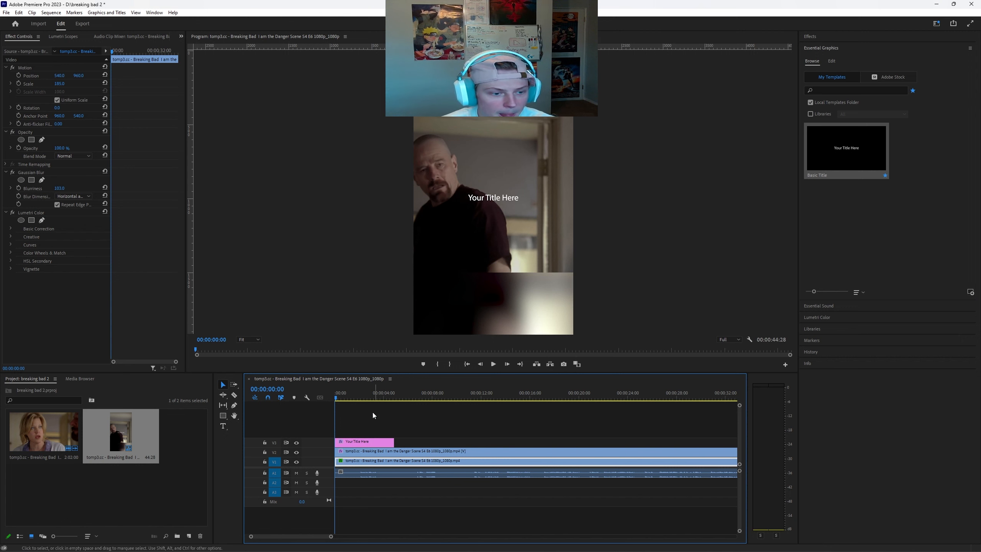
pyautogui.click(364, 398)
pyautogui.press('-')
pyautogui.press('-')
pyautogui.moveTo(350, 444); pyautogui.dragTo(471, 443)
pyautogui.moveTo(454, 399); pyautogui.dragTo(323, 404)
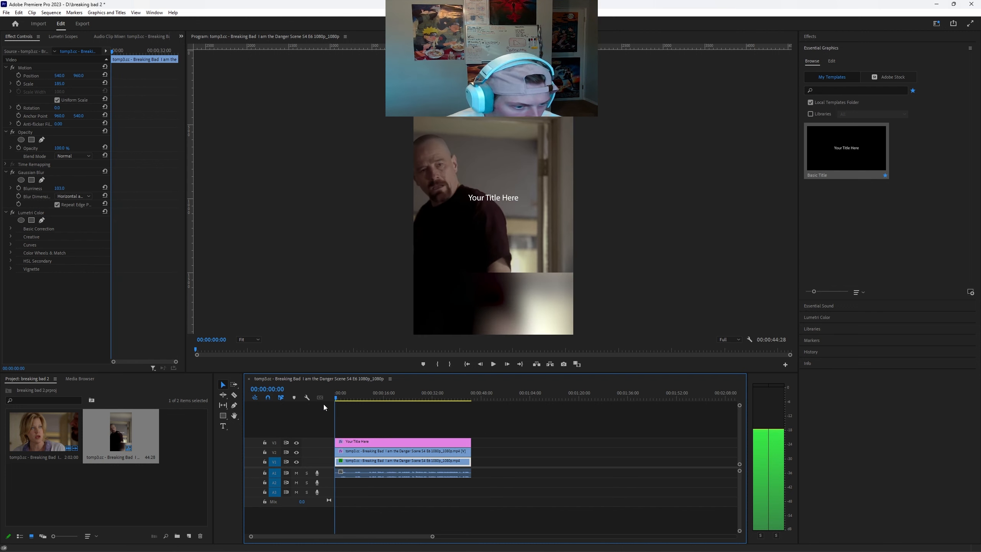
pyautogui.press('=')
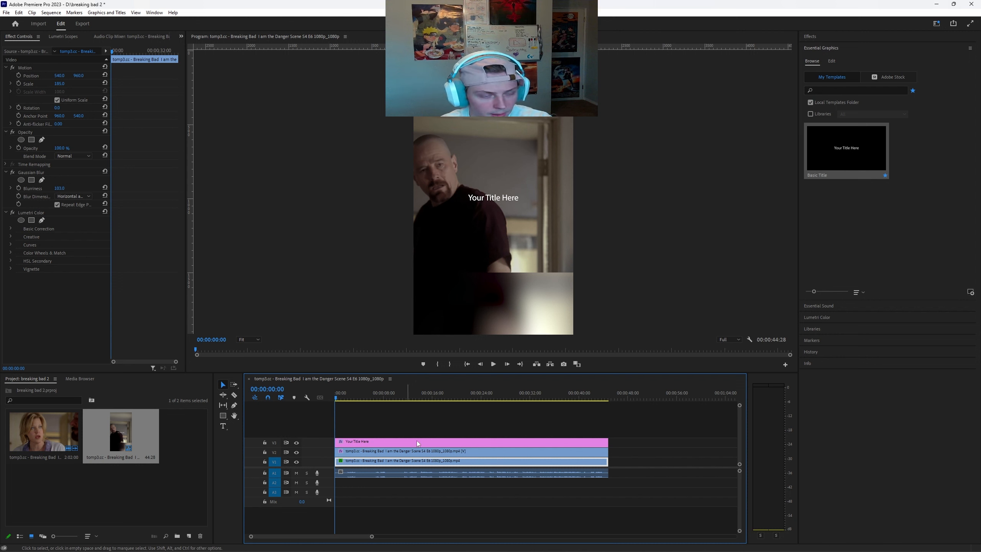
# Examine the audio waveform along the timeline for the points where speech starts and stops.
pyautogui.press('=')
pyautogui.press('=')
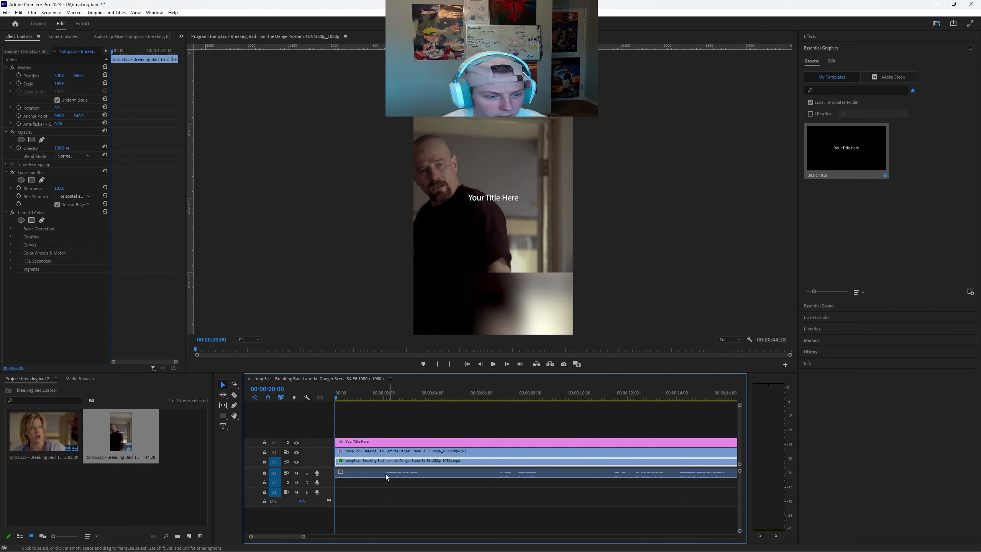
pyautogui.scroll(-3, 535, 477)
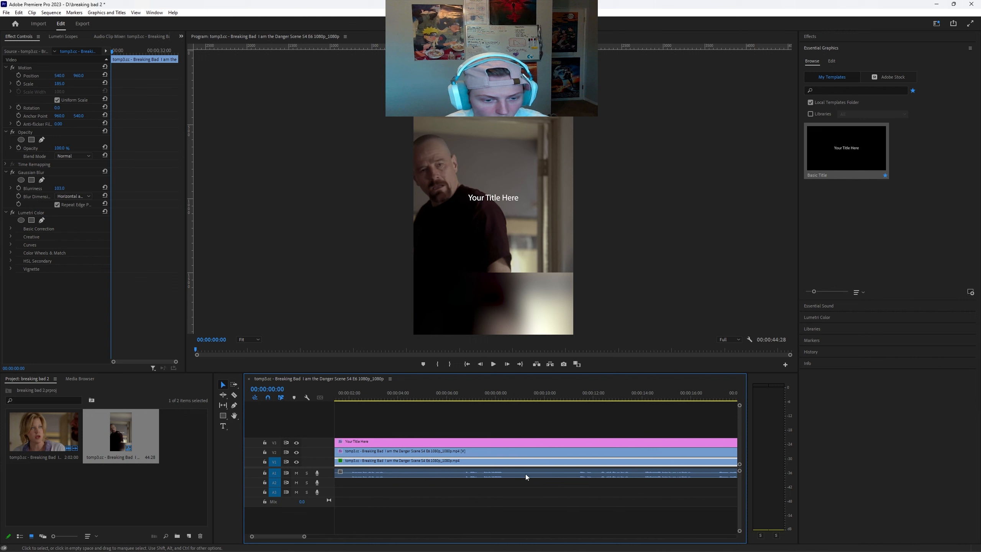
pyautogui.scroll(-2, 509, 471)
pyautogui.scroll(-2, 555, 472)
pyautogui.scroll(-5, 555, 474)
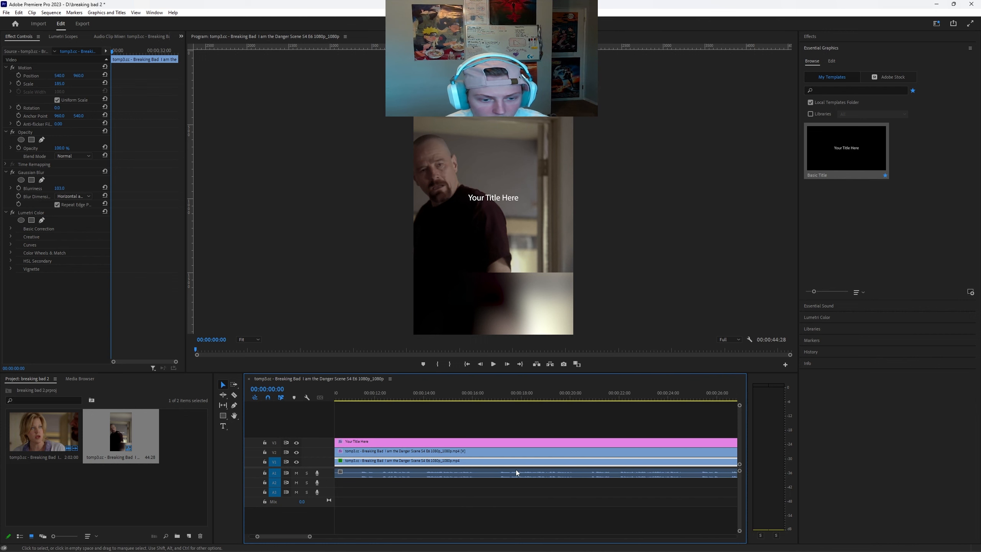
pyautogui.scroll(-2, 505, 472)
pyautogui.press('-')
pyautogui.press('-')
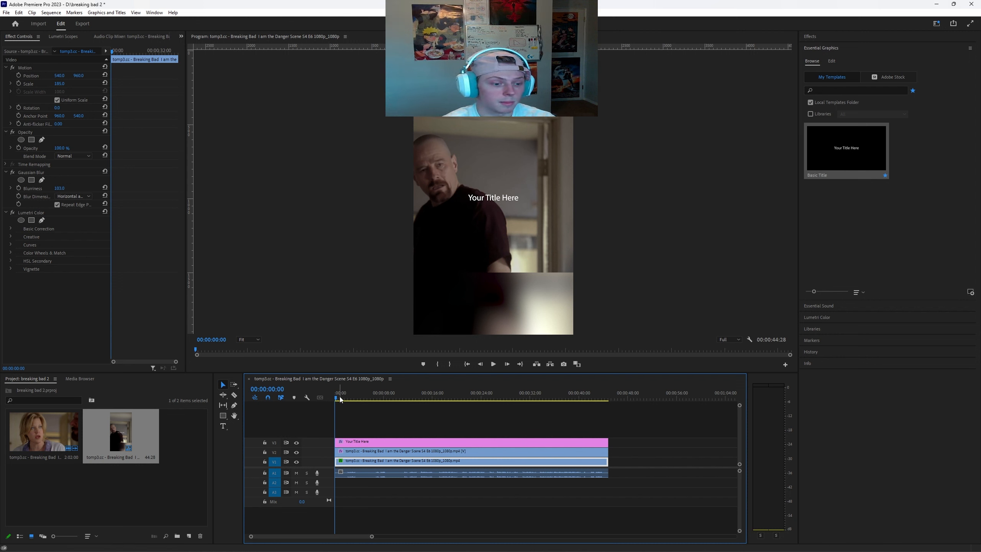
# Razor the V3 title at 00:00:02:02 and at speech boundaries near 00:00:03:20, 00:00:06:18 and 00:00:08:11.
pyautogui.press('space')
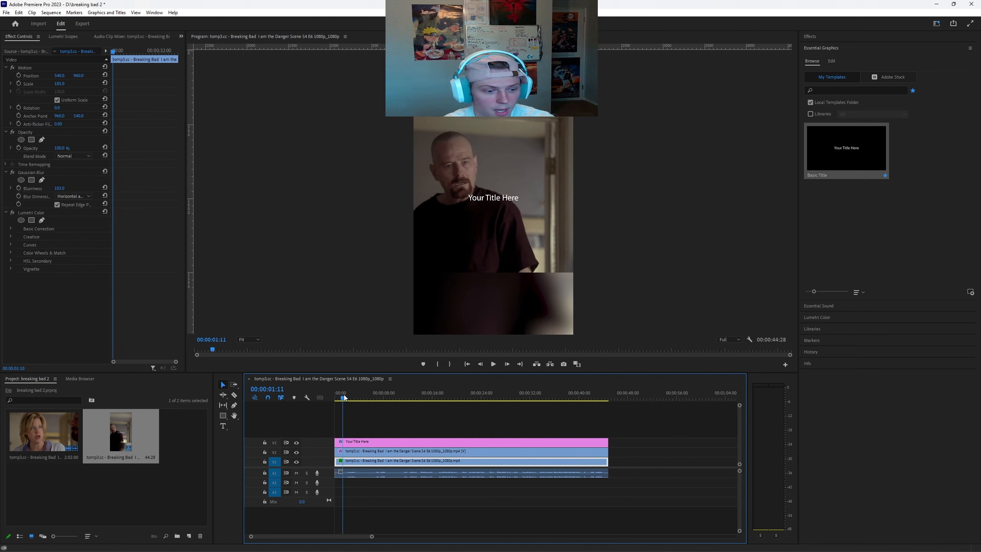
pyautogui.press('=')
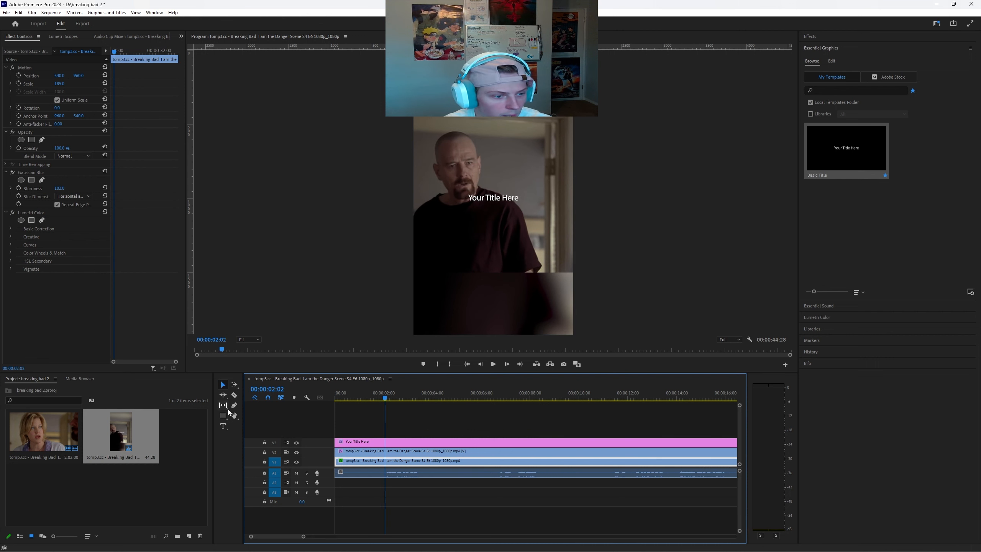
pyautogui.click(234, 395)
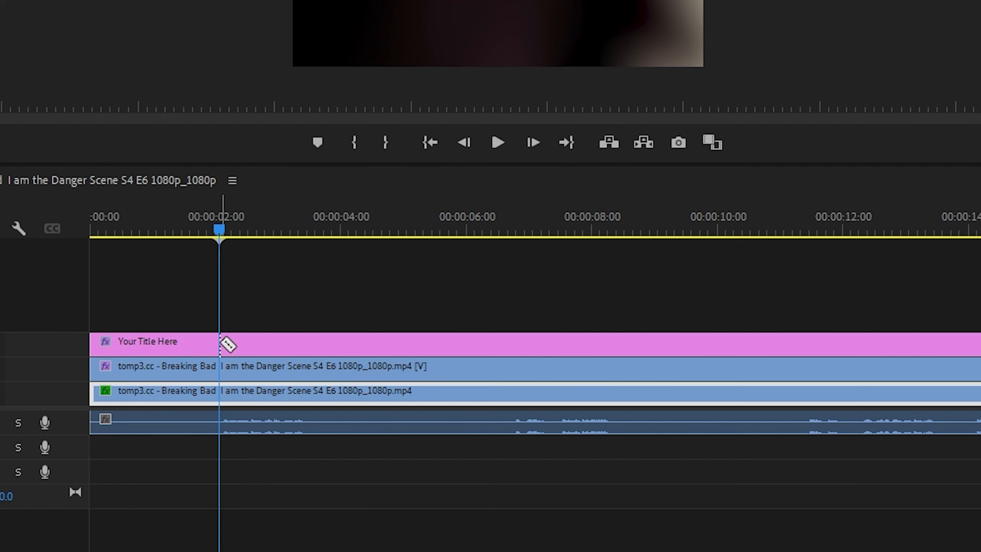
pyautogui.click(219, 343)
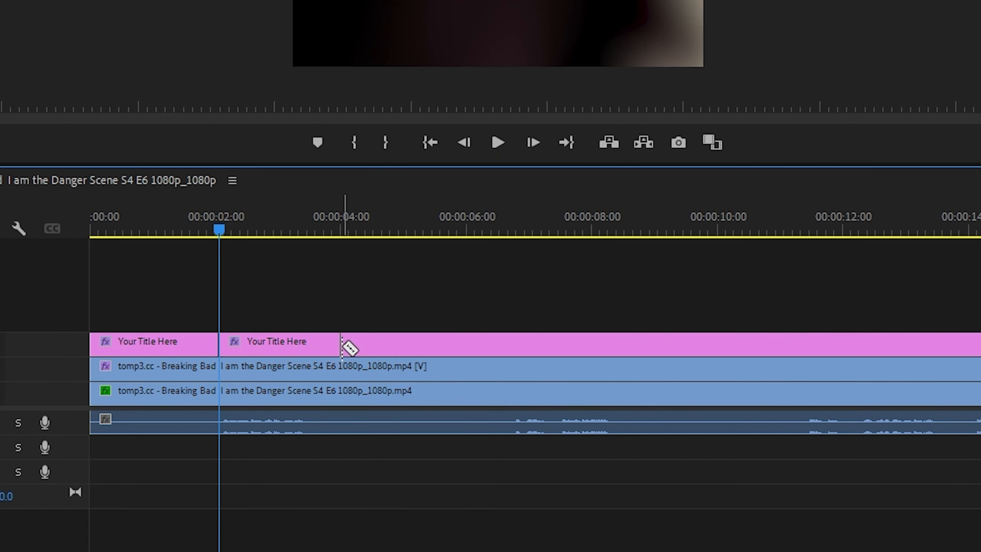
pyautogui.click(322, 343)
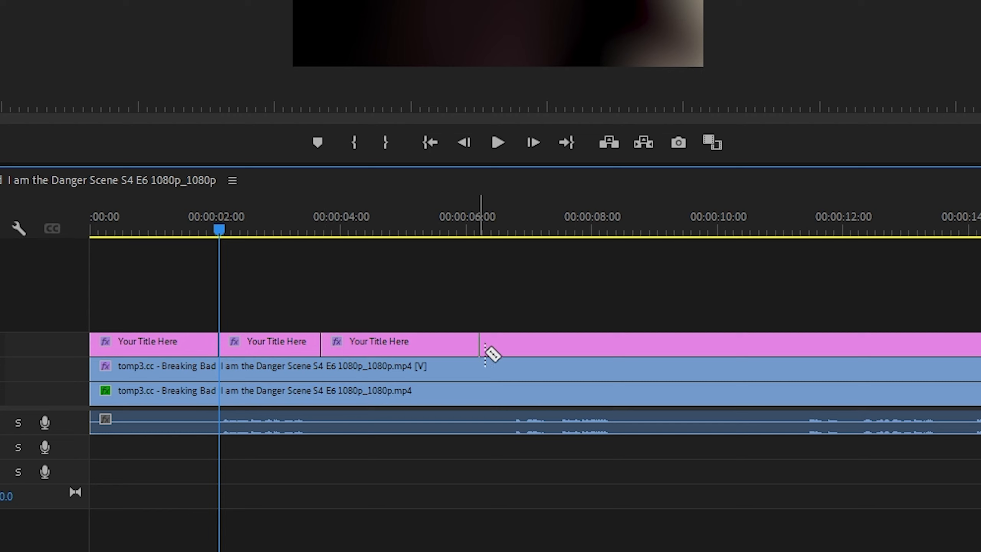
pyautogui.click(505, 343)
pyautogui.click(614, 344)
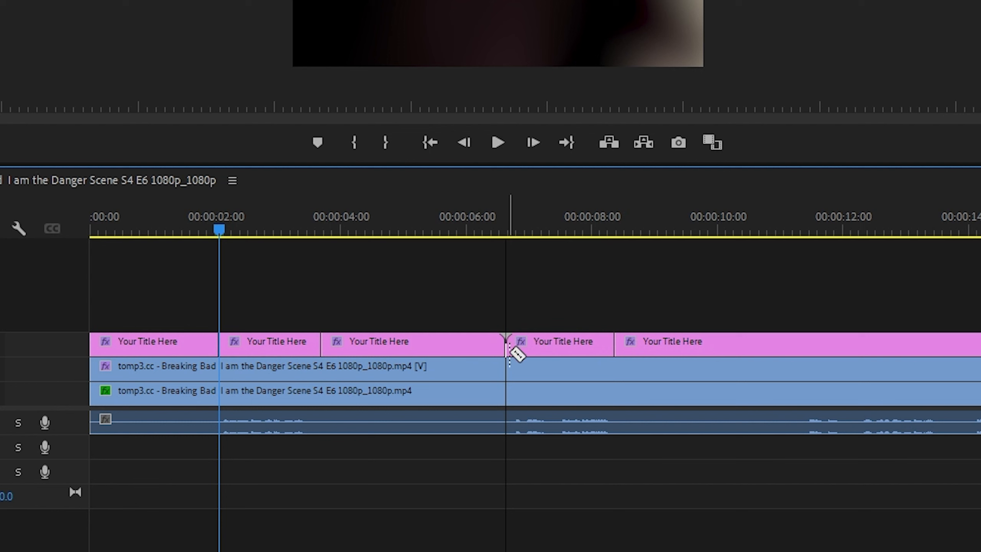
pyautogui.click(602, 421)
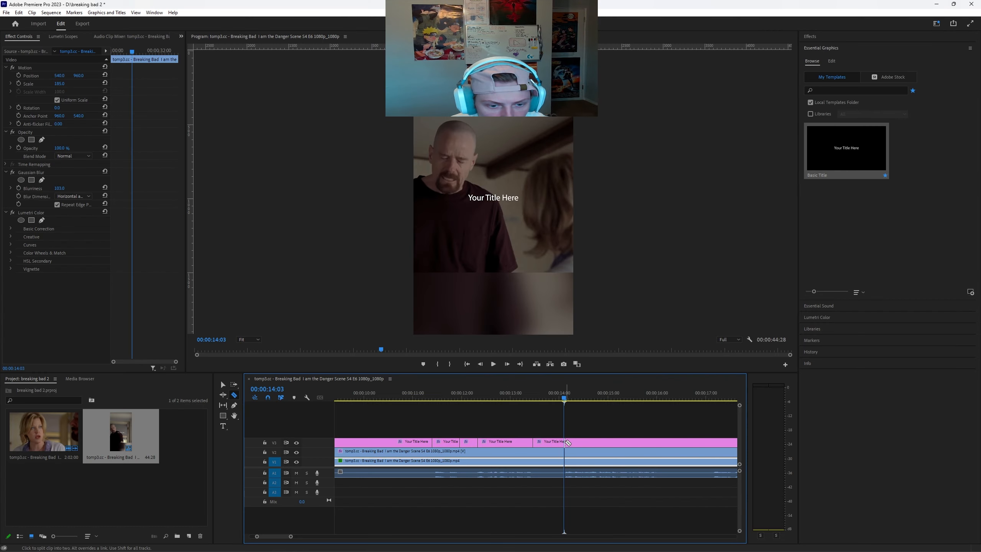
# Split the V3 title at the speech boundaries at 00:00:14:03, 00:00:16:01 and 00:00:17:05.
pyautogui.click(565, 400)
pyautogui.moveTo(568, 401); pyautogui.dragTo(658, 402)
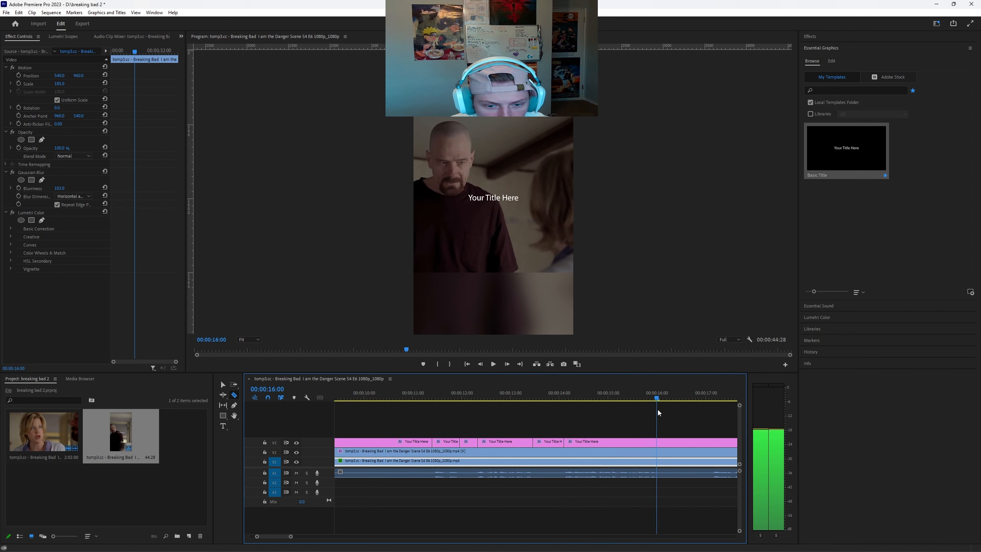
pyautogui.click(658, 440)
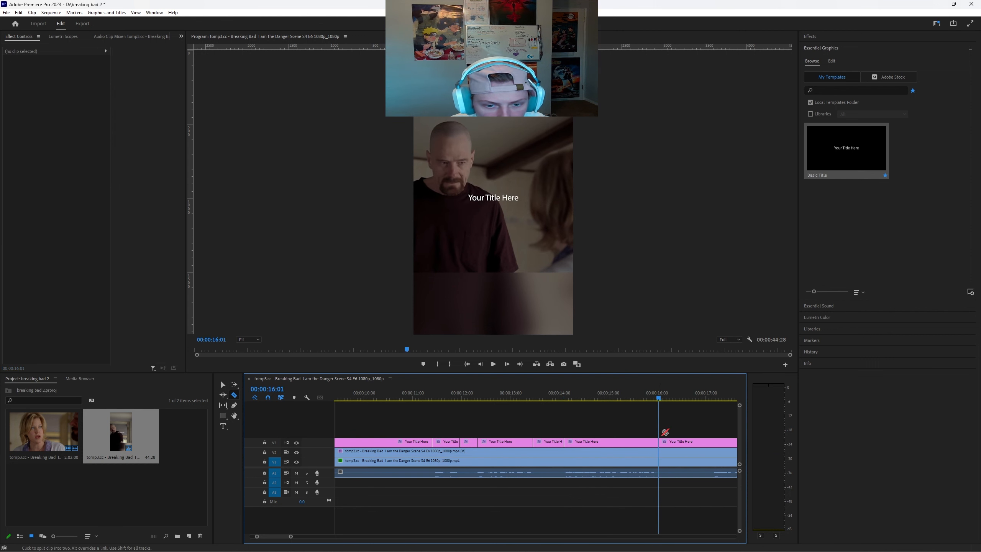
pyautogui.click(712, 402)
pyautogui.click(714, 441)
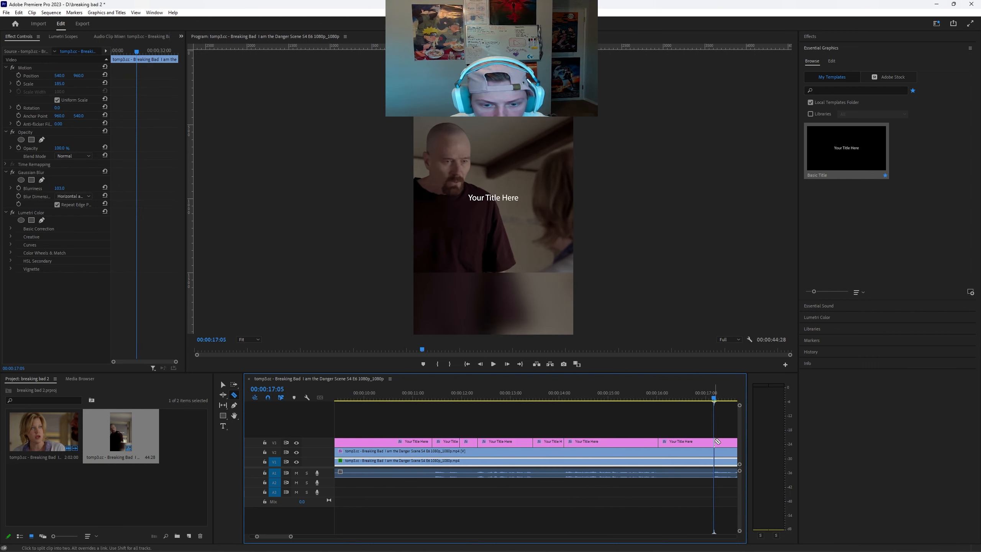
pyautogui.scroll(-3, 657, 456)
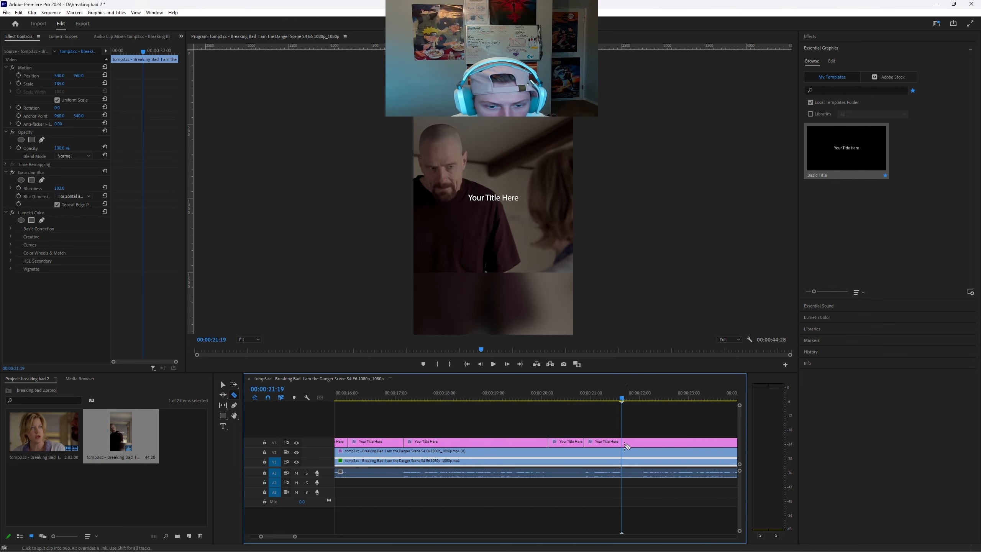
# Cut the V3 title with the Razor tool at 00:00:21:19 and 00:00:22:02.
pyautogui.click(622, 441)
pyautogui.moveTo(624, 401); pyautogui.dragTo(638, 402)
pyautogui.click(643, 441)
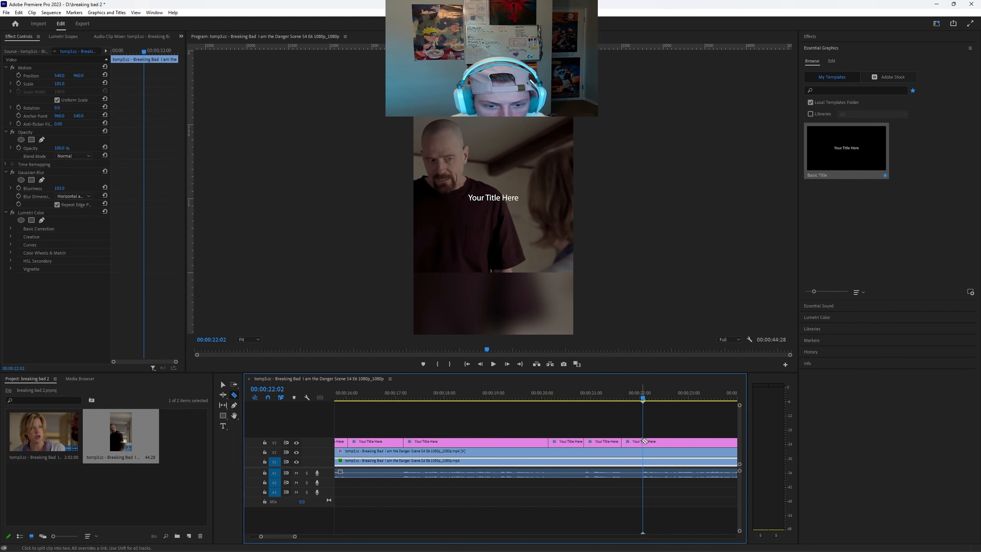
pyautogui.click(694, 402)
pyautogui.scroll(-3, 693, 418)
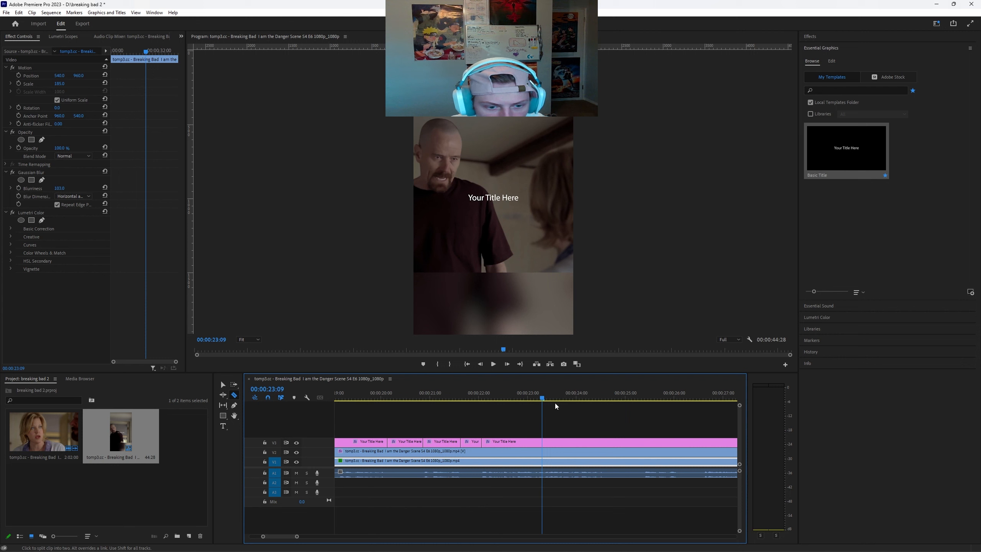
# Split the V3 title at 00:00:24:17 and at about 00:00:25:12 to match the dialogue.
pyautogui.click(594, 402)
pyautogui.click(603, 402)
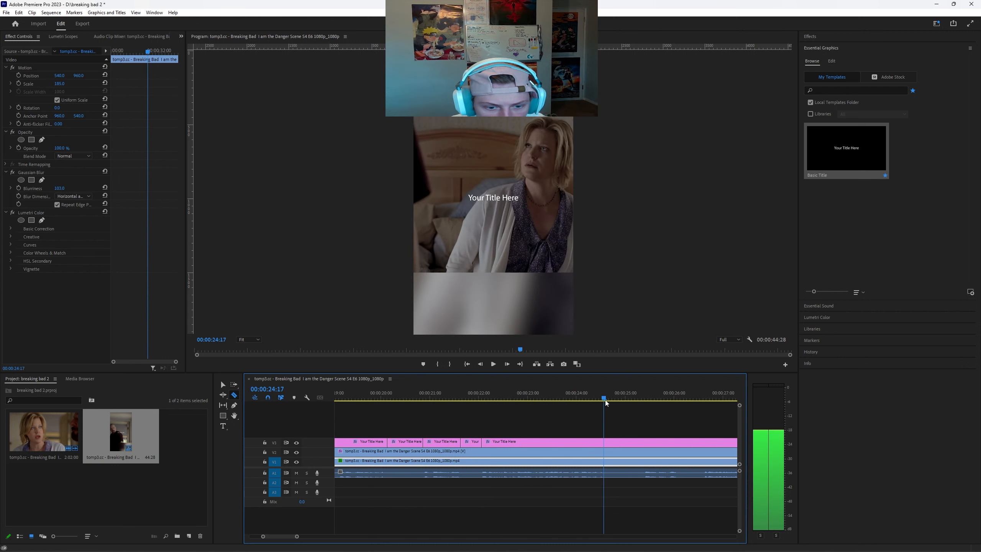
pyautogui.click(604, 441)
pyautogui.click(644, 402)
pyautogui.click(644, 442)
# Cut the V3 title at 00:00:26:02 and at the remaining speech boundaries up to 00:00:43:23.
pyautogui.click(677, 402)
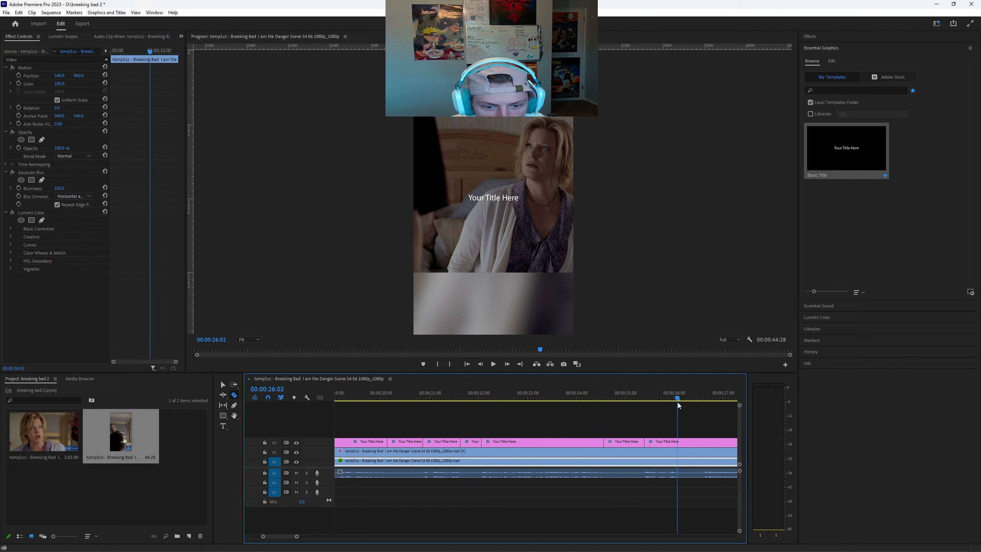
pyautogui.click(678, 442)
pyautogui.click(703, 402)
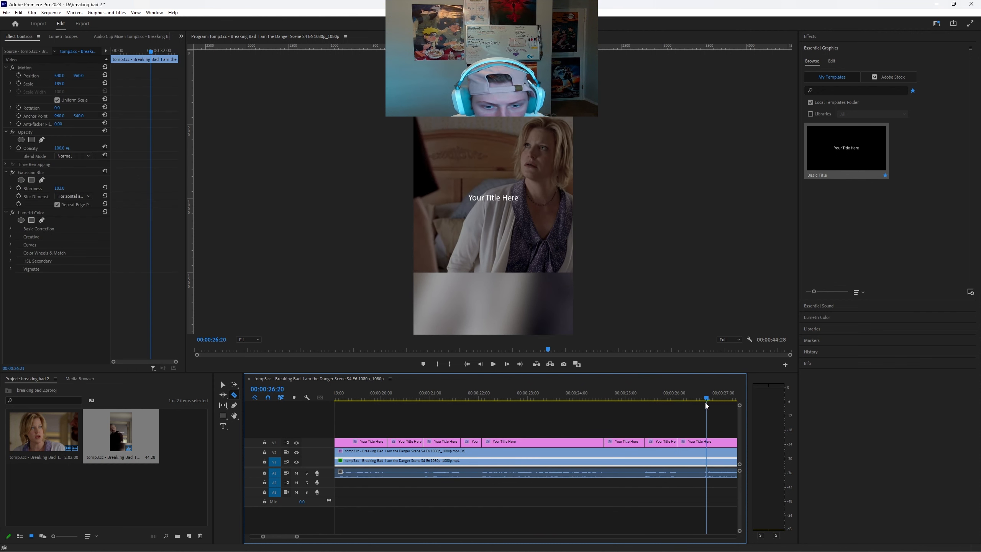
pyautogui.click(702, 441)
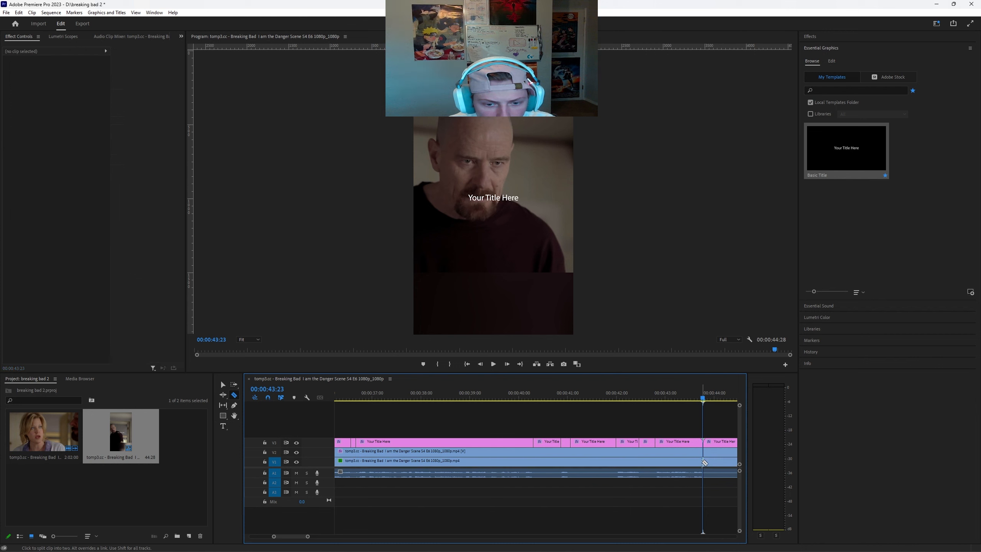
pyautogui.hscroll(3, 691, 469)
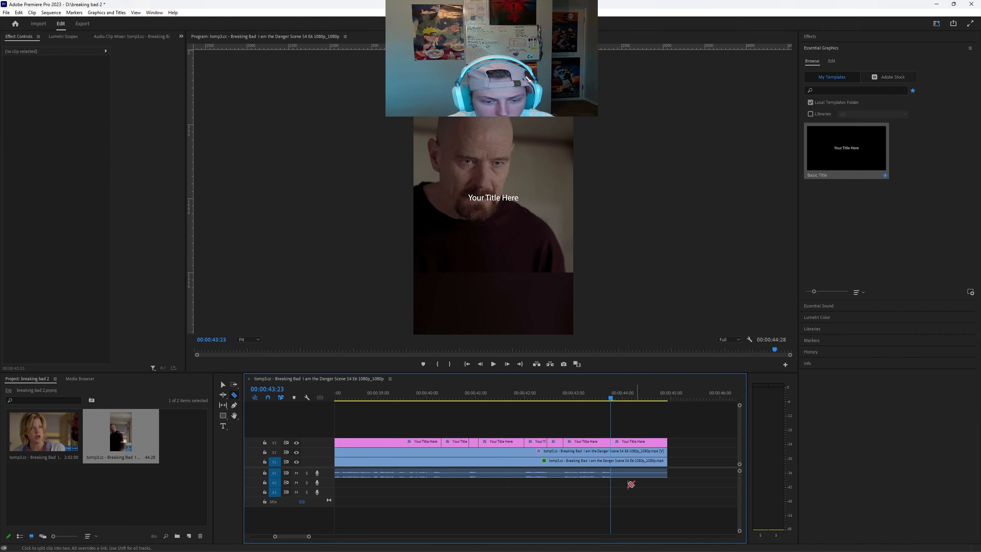
# Delete the first V3 title piece, covering the silence from the sequence start to 00:00:02:02.
pyautogui.press('v')
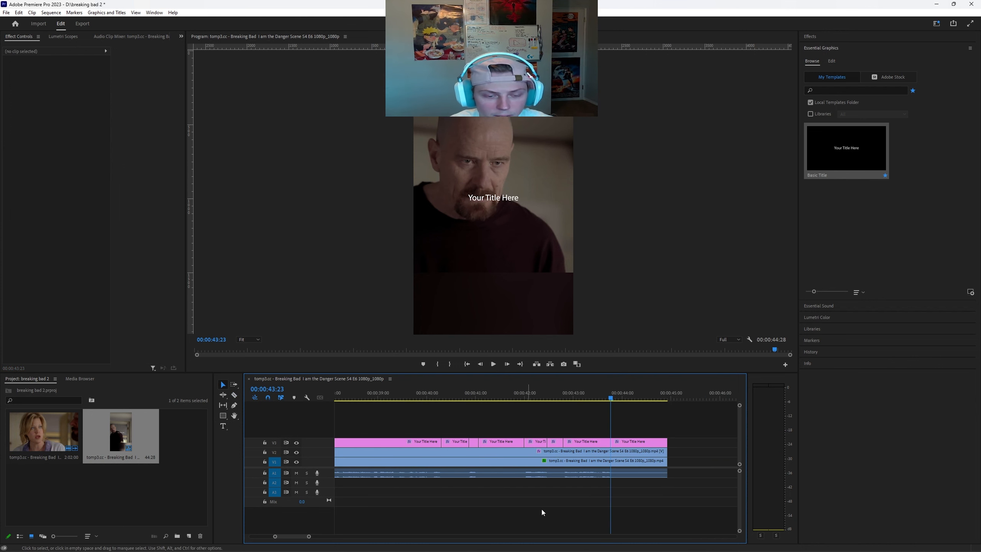
pyautogui.scroll(-4, 618, 445)
pyautogui.moveTo(545, 397); pyautogui.dragTo(341, 415)
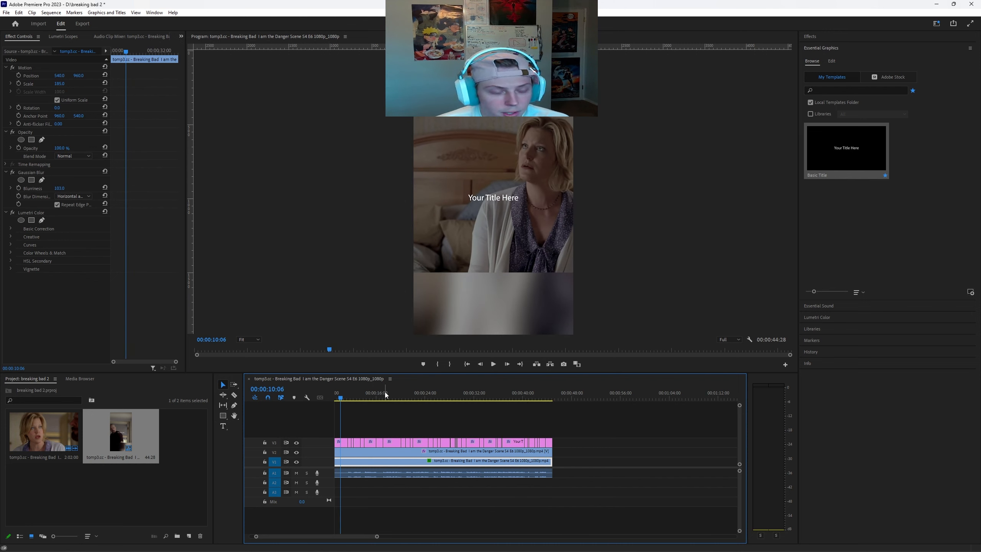
pyautogui.scroll(3, 343, 397)
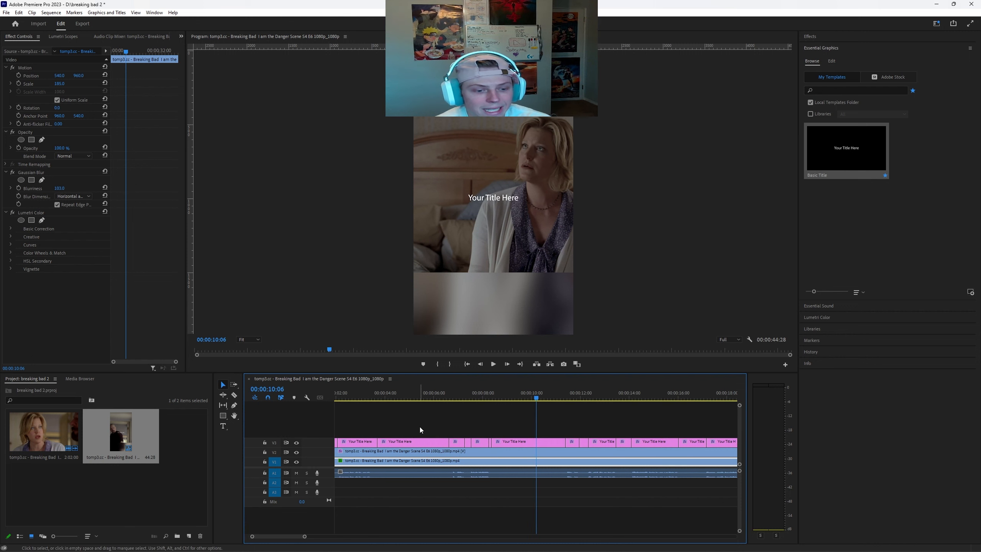
pyautogui.click(373, 397)
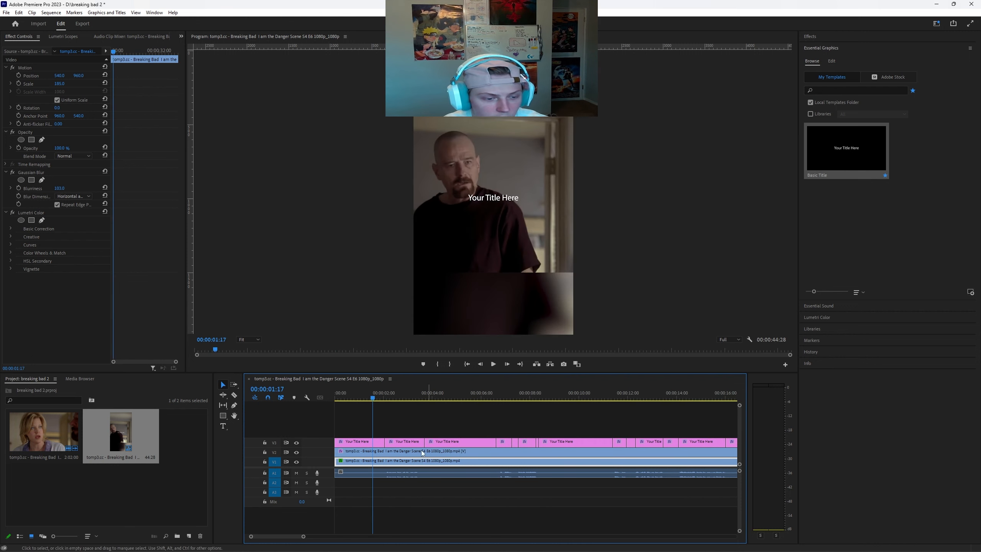
pyautogui.click(360, 443)
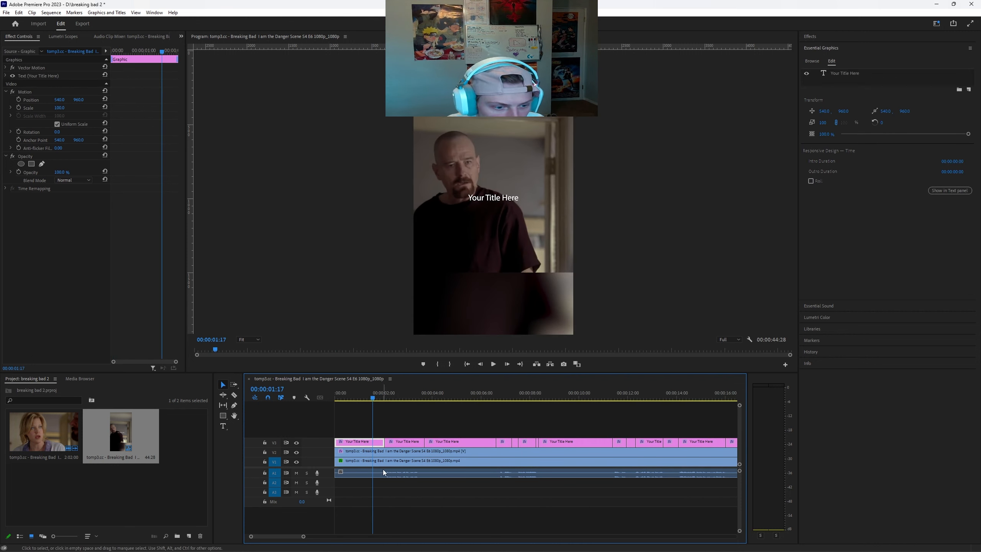
pyautogui.press('Delete')
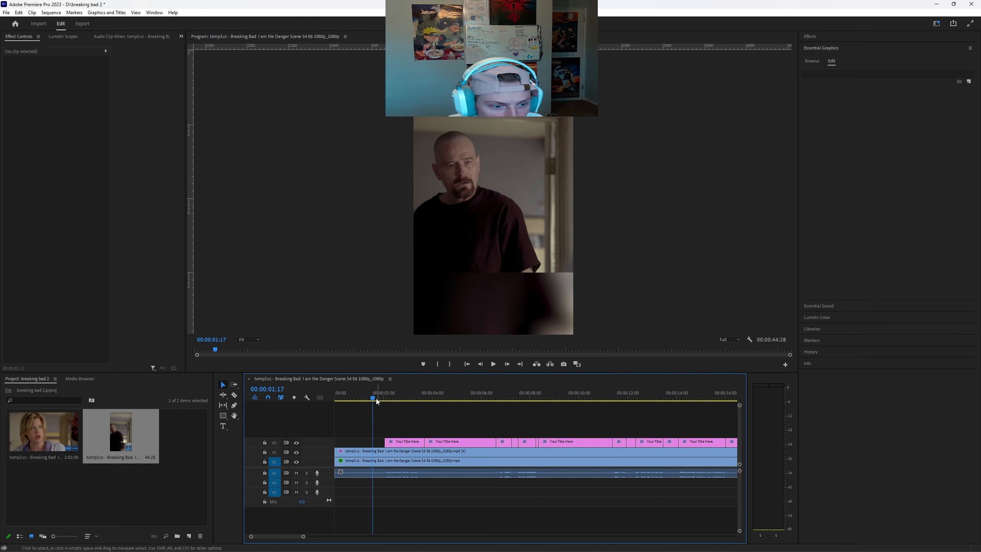
# Delete the V3 title pieces over the silences from about 00:00:03:20 to 00:00:06:18 and just after 00:00:07:08.
pyautogui.click(431, 399)
pyautogui.click(443, 444)
pyautogui.press('Delete')
pyautogui.scroll(-1, 458, 426)
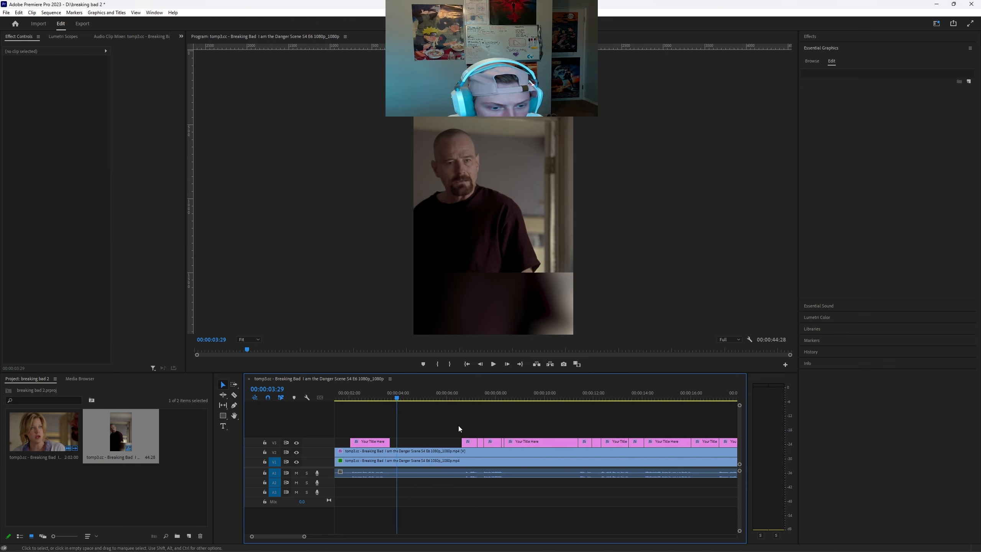
pyautogui.press('=')
pyautogui.scroll(-12, 487, 432)
pyautogui.moveTo(490, 398); pyautogui.dragTo(582, 399)
pyautogui.click(535, 443)
pyautogui.press('Delete')
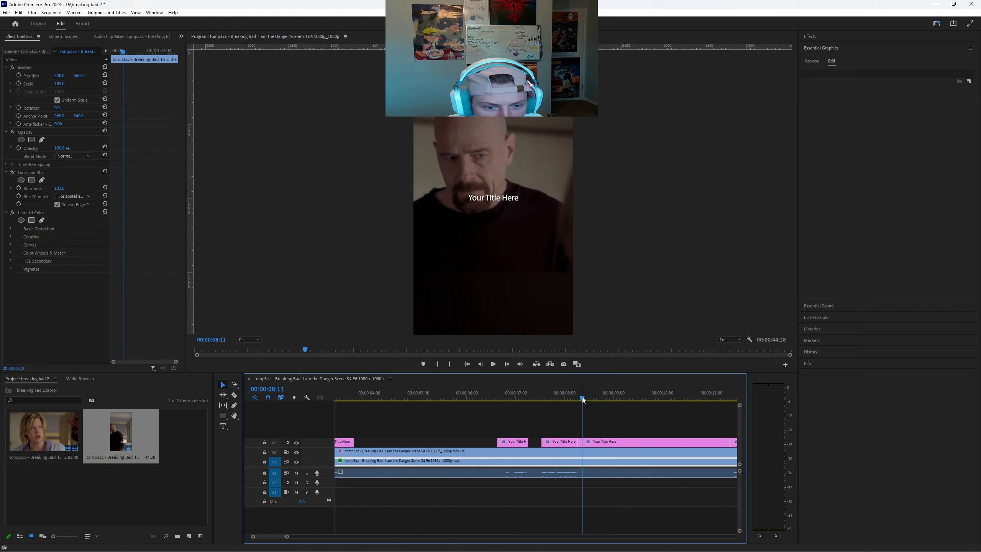
# Remove the thin V3 title sliver before 00:00:08:11 and the long silent piece following it.
pyautogui.click(578, 442)
pyautogui.scroll(-2, 596, 444)
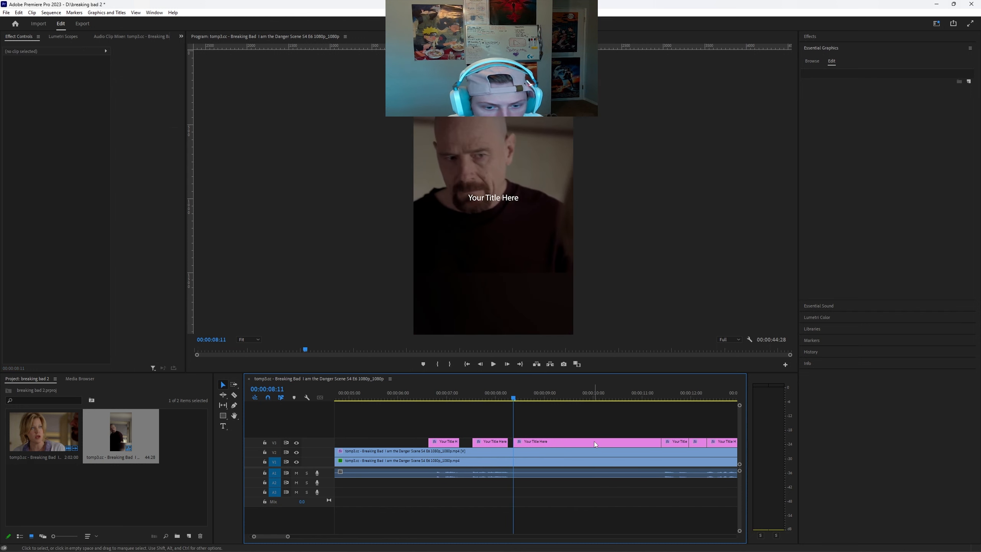
pyautogui.click(592, 440)
pyautogui.press('Delete')
pyautogui.scroll(-3, 595, 443)
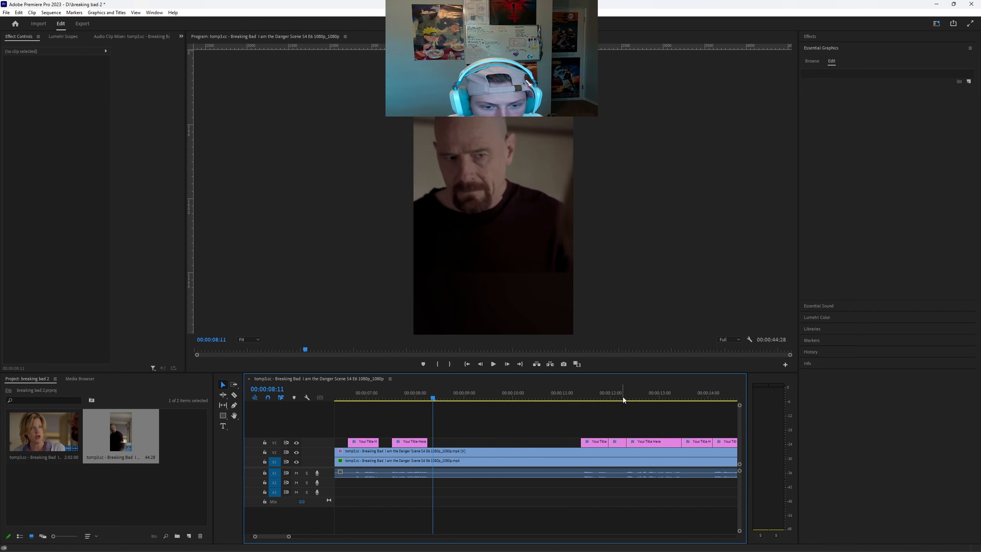
# Delete the short V3 title piece at about 00:00:12:05 and the next title piece that covers no dialogue.
pyautogui.click(623, 400)
pyautogui.click(621, 442)
pyautogui.press('Delete')
pyautogui.scroll(-2, 619, 445)
pyautogui.click(637, 392)
pyautogui.click(644, 443)
pyautogui.press('Delete')
# Clear the V3 title pieces over the silent gaps between 00:00:16:01 and about 00:00:25:12.
pyautogui.scroll(-5, 643, 444)
pyautogui.click(622, 402)
pyautogui.scroll(-15, 663, 447)
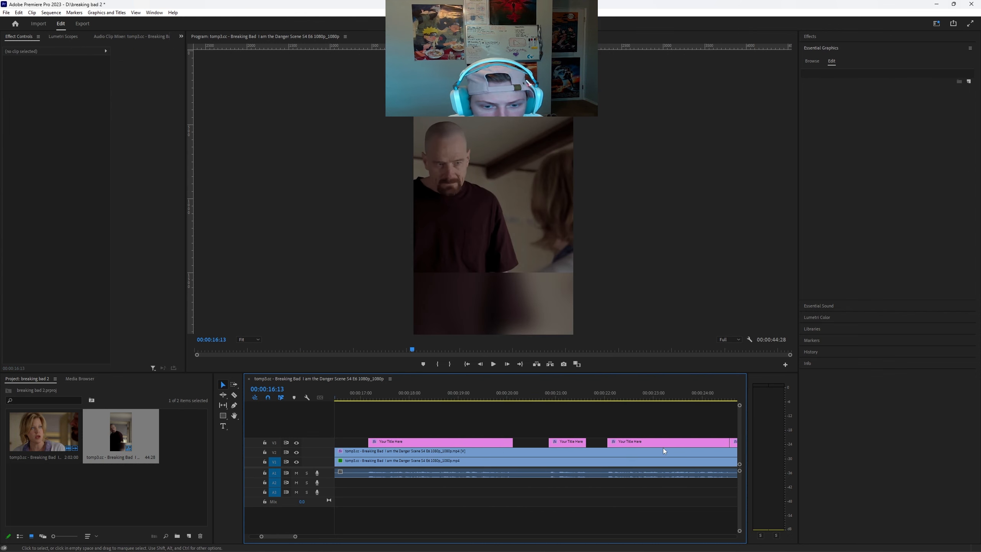
pyautogui.scroll(-2, 630, 442)
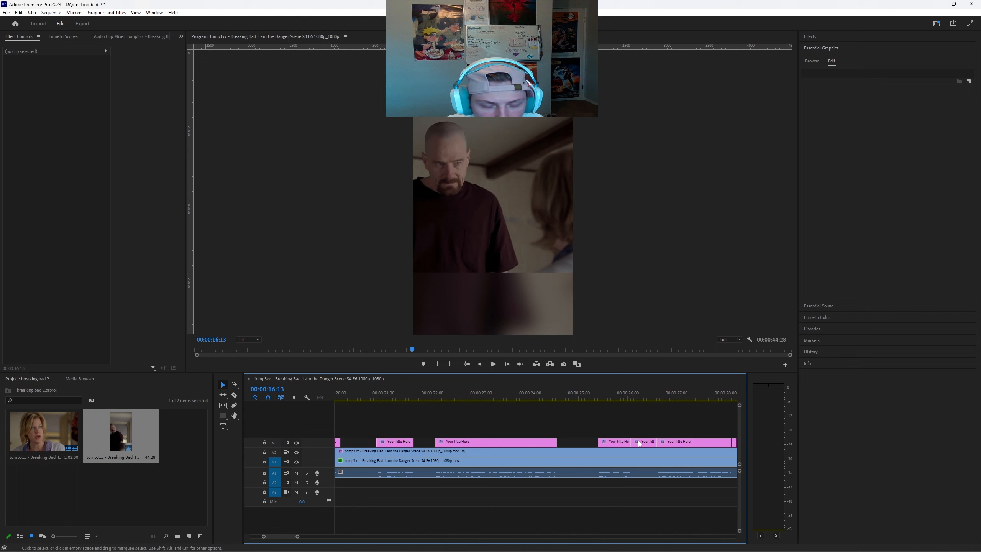
# Delete the silent V3 title piece between 00:00:26:02 and about 00:00:26:18.
pyautogui.click(643, 400)
pyautogui.click(644, 443)
pyautogui.press('Delete')
pyautogui.scroll(-5, 643, 445)
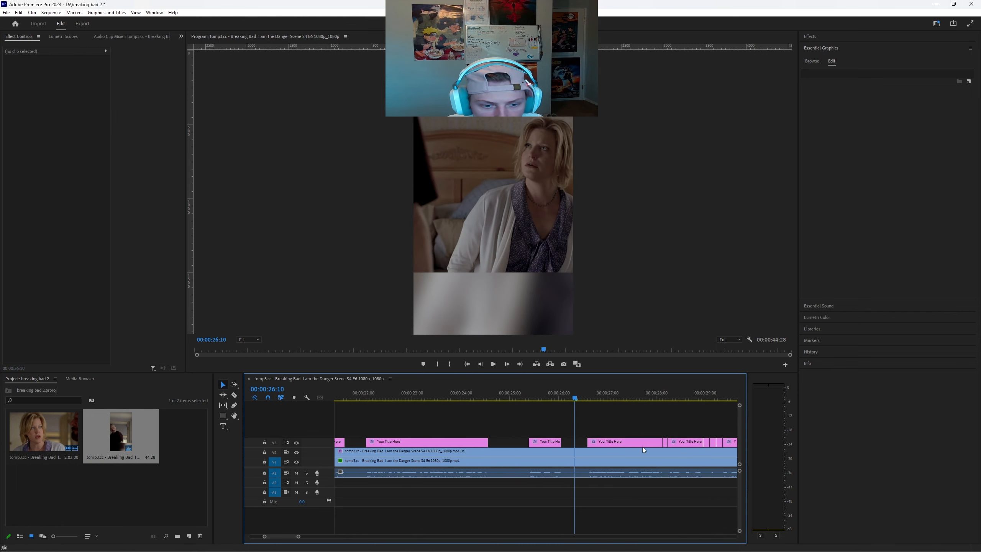
# Delete the thin V3 title piece just after 00:00:28:00 and the next title piece that covers no dialogue.
pyautogui.press('Delete')
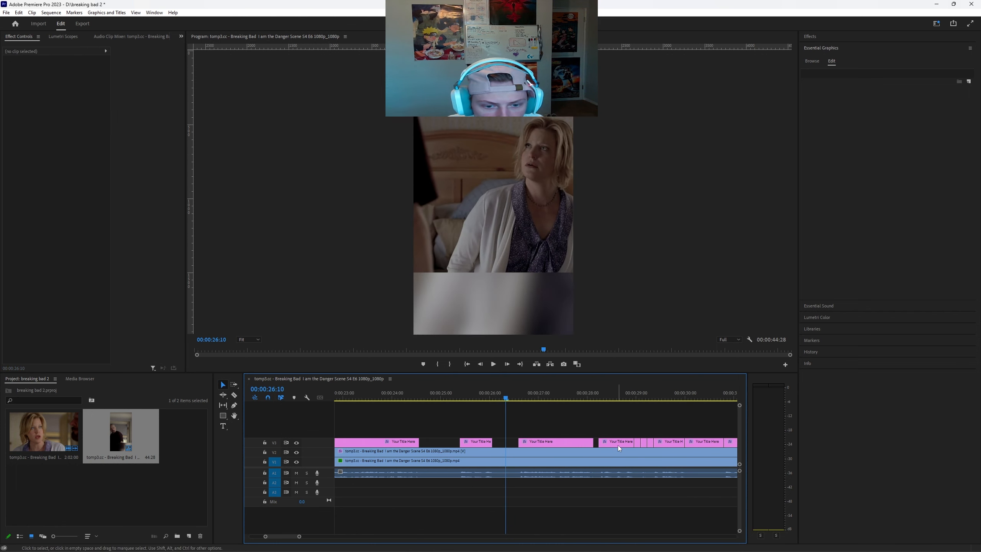
pyautogui.scroll(-1, 618, 445)
pyautogui.click(604, 444)
pyautogui.press('Delete')
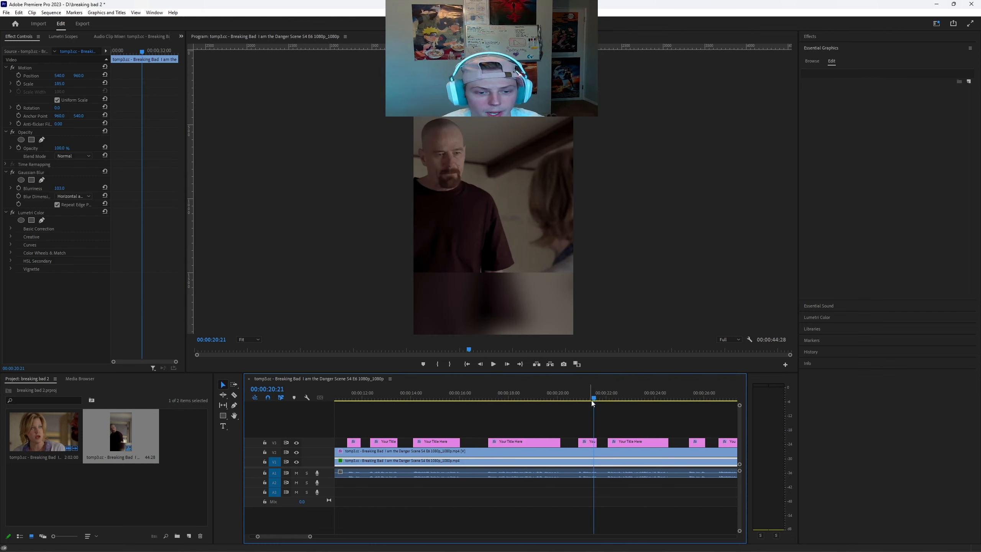
# Change the font of the first V3 title, at about 00:00:02:25, to Franklin Gothic Heavy.
pyautogui.press('-')
pyautogui.moveTo(592, 401); pyautogui.dragTo(344, 402)
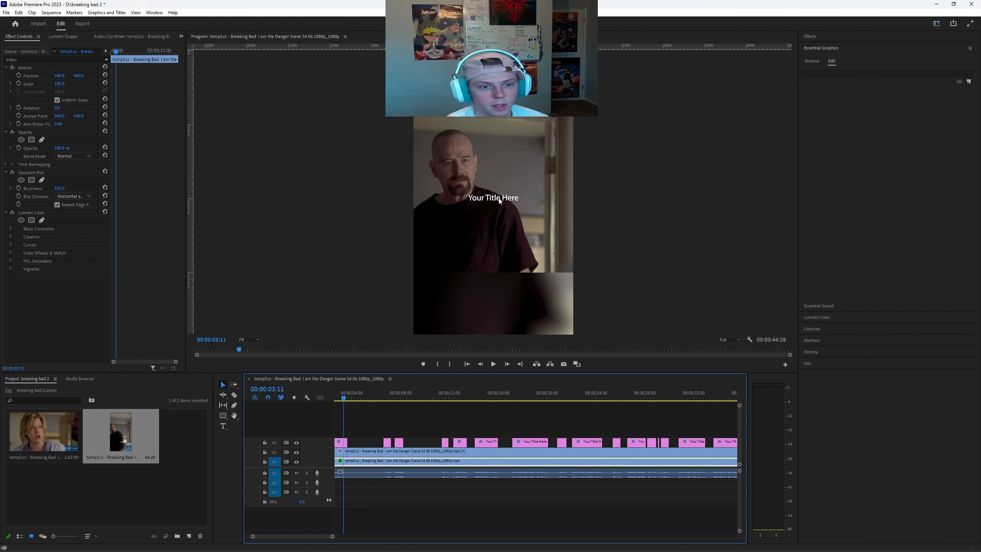
pyautogui.scroll(1, 438, 498)
pyautogui.moveTo(372, 398)
pyautogui.mouseDown()
pyautogui.moveTo(330, 405)
pyautogui.moveTo(370, 404)
pyautogui.mouseUp()
pyautogui.click(373, 443)
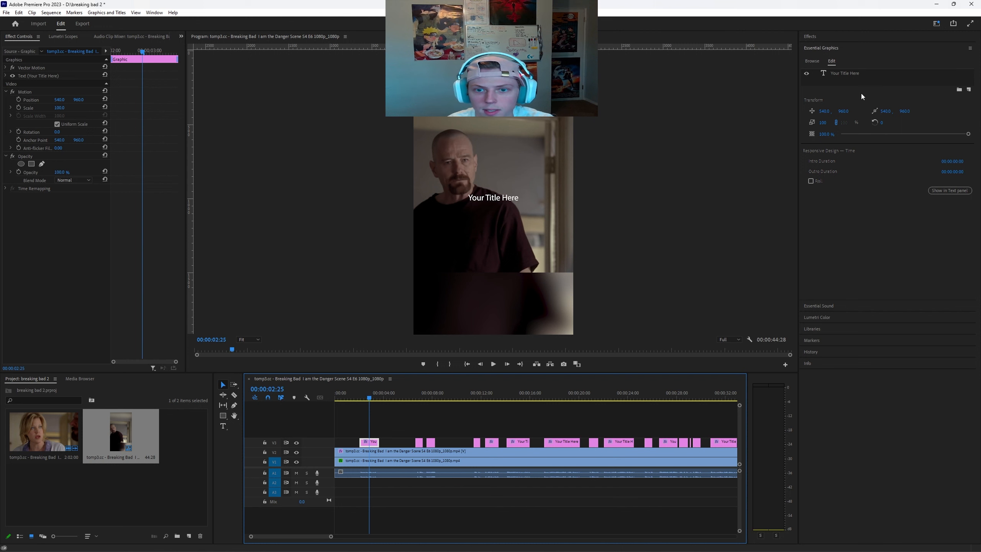
pyautogui.doubleClick(498, 200)
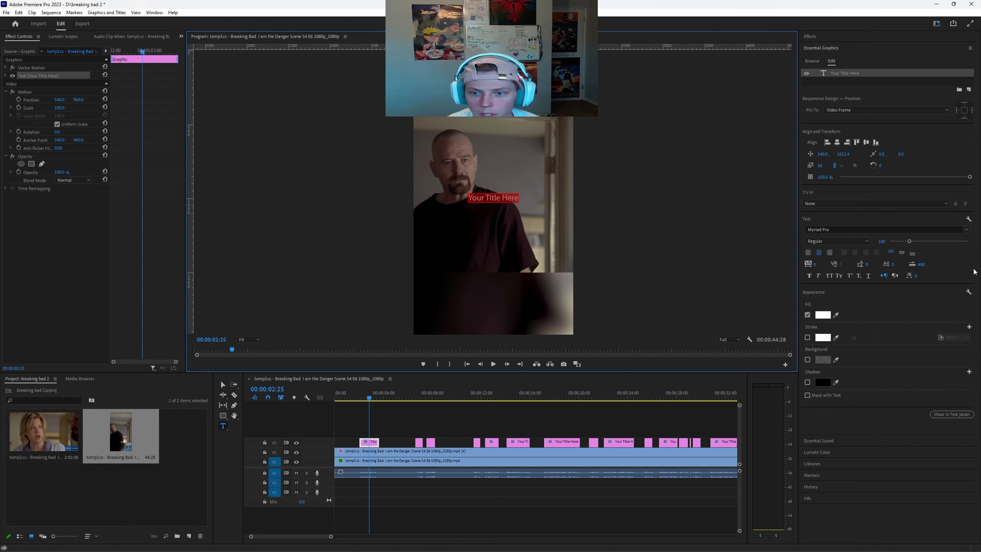
pyautogui.click(967, 230)
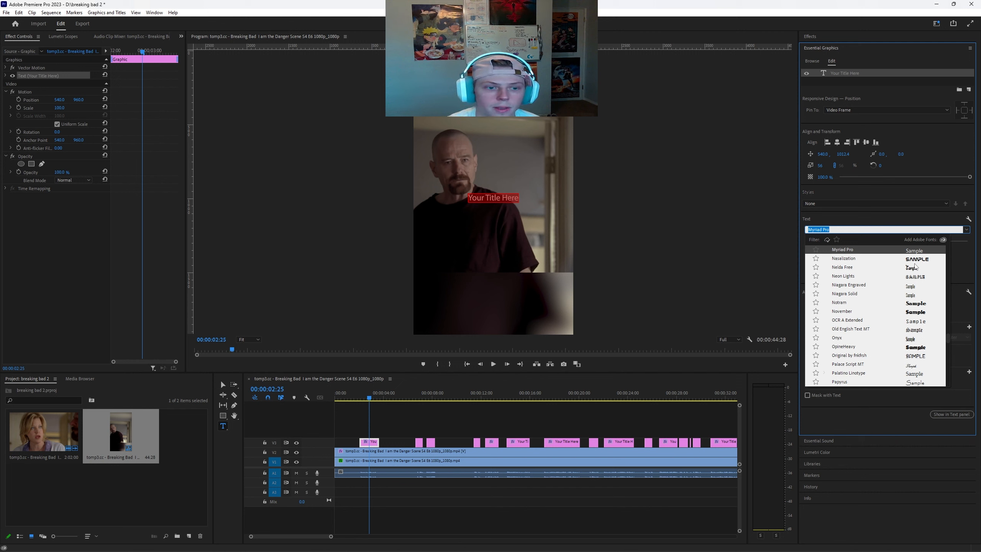
pyautogui.scroll(4, 856, 248)
pyautogui.scroll(20, 867, 296)
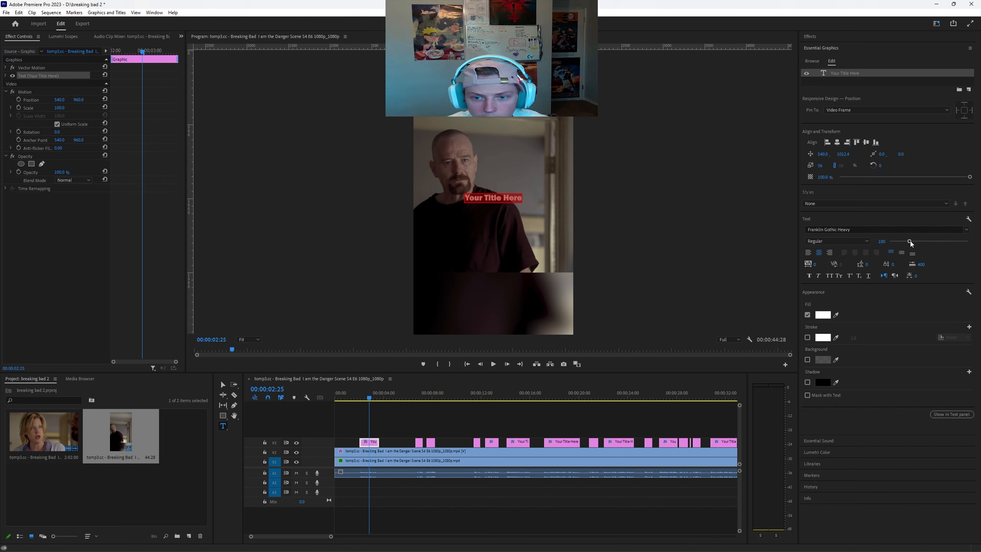
# Enlarge the first title's text and set its font size to 150.
pyautogui.moveTo(911, 241); pyautogui.dragTo(928, 241)
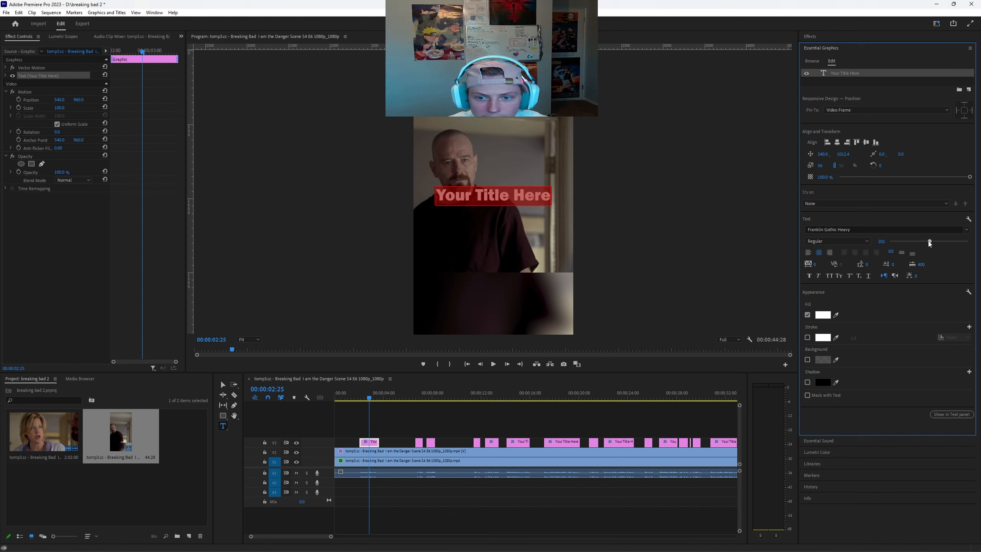
pyautogui.moveTo(929, 241); pyautogui.dragTo(929, 241)
pyautogui.click(879, 241)
pyautogui.write('150')
pyautogui.press('Return')
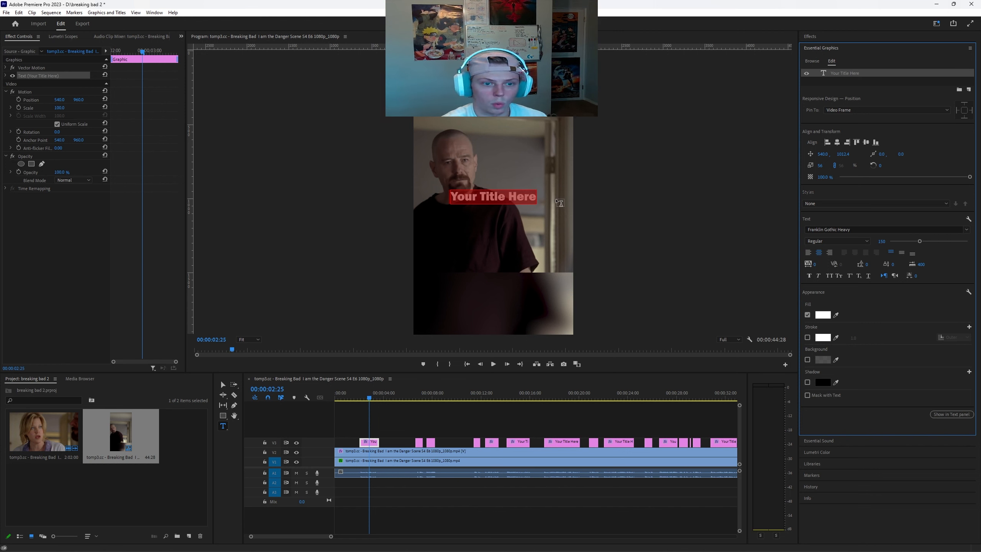
# Add a black outer stroke with a width of 5 to the first title's text.
pyautogui.click(808, 338)
pyautogui.click(824, 339)
pyautogui.click(398, 331)
pyautogui.click(570, 221)
pyautogui.click(852, 338)
pyautogui.write('5')
pyautogui.press('Return')
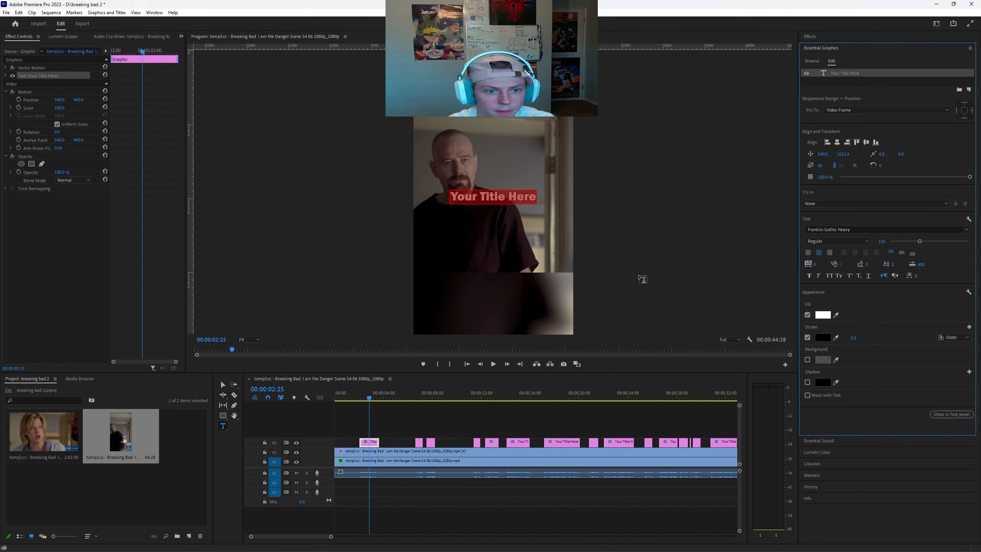
# Try a stroke width of 10 on the first title's text, and settle on a width of 8.
pyautogui.click(852, 338)
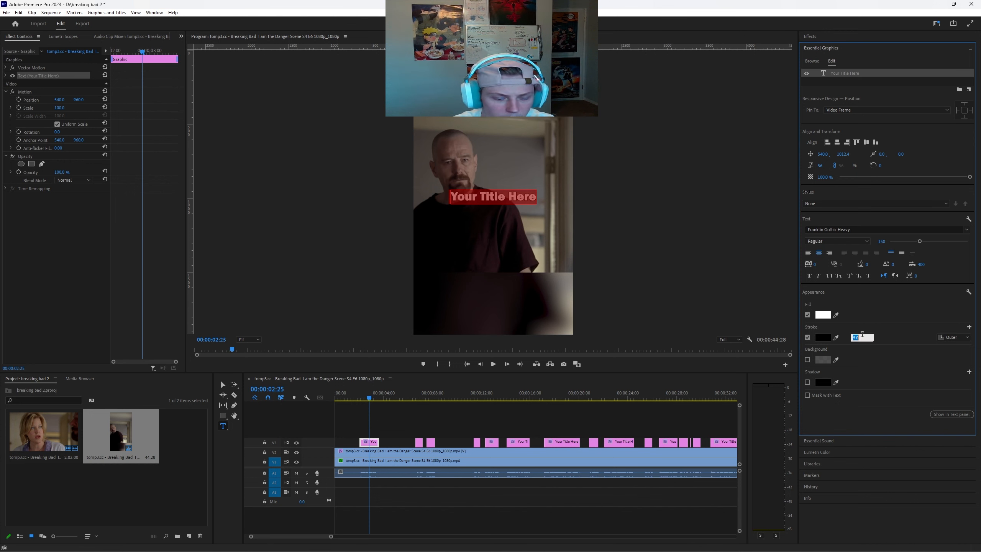
pyautogui.press('Return')
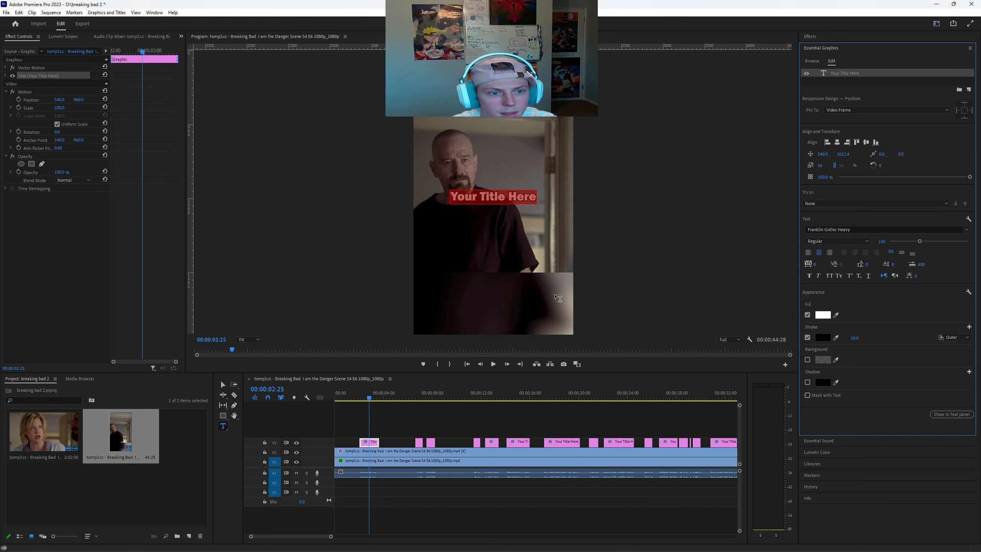
pyautogui.click(860, 336)
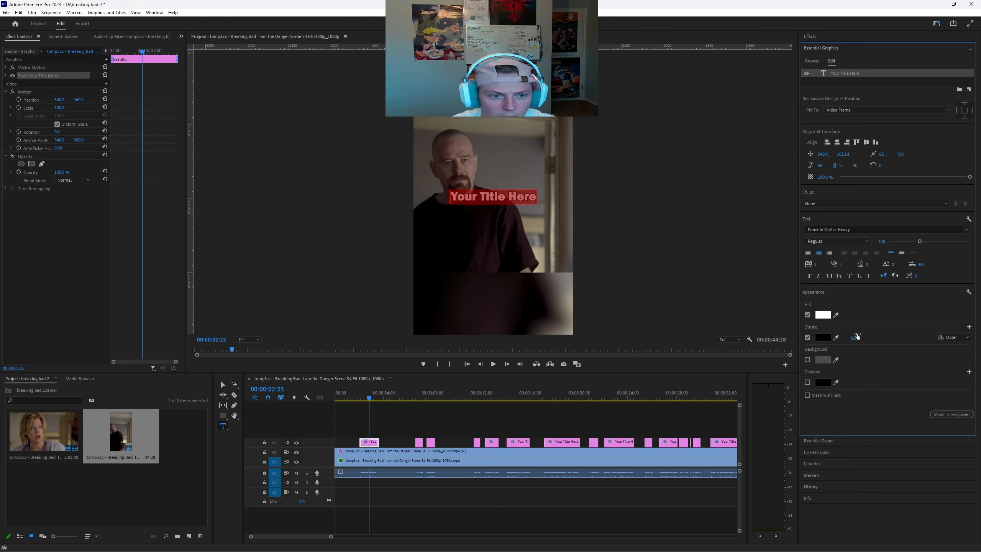
pyautogui.write('8')
pyautogui.press('Return')
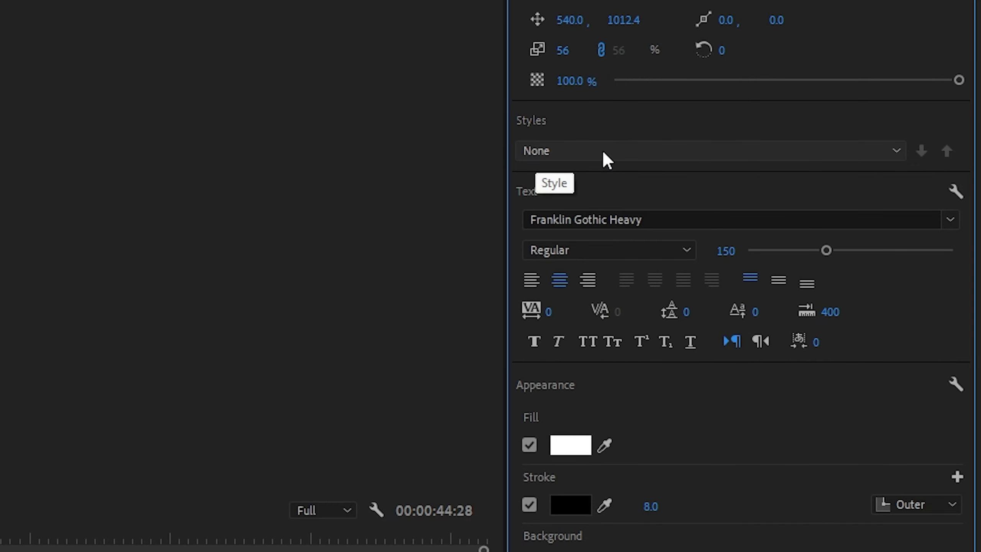
# Save the title's current formatting as a new text style named "walter talking".
pyautogui.click(895, 152)
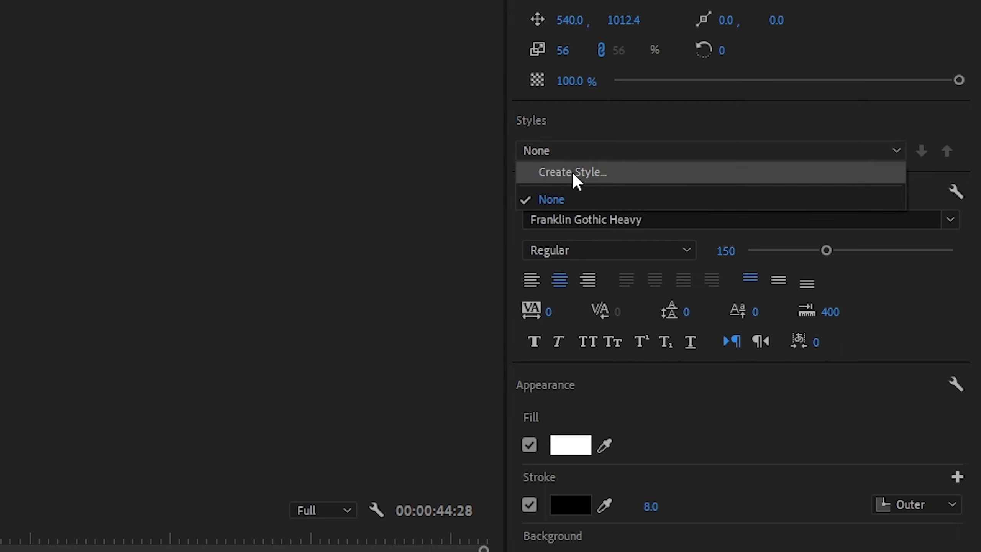
pyautogui.click(573, 175)
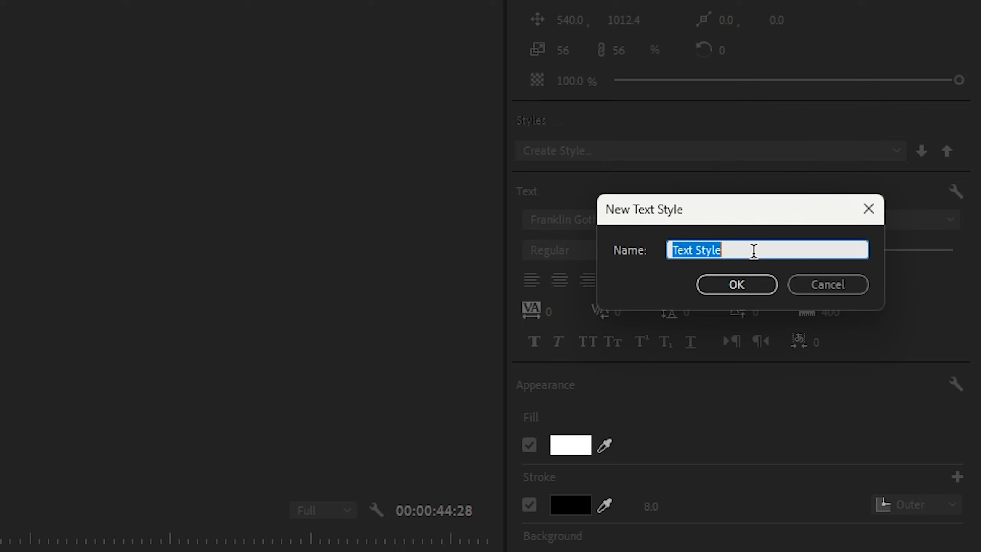
pyautogui.write('walter talking')
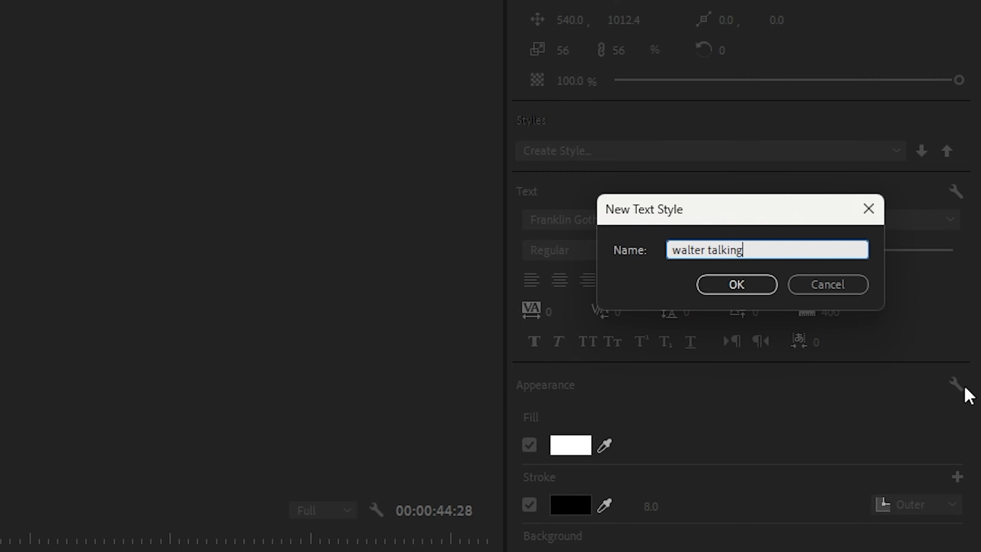
pyautogui.click(735, 286)
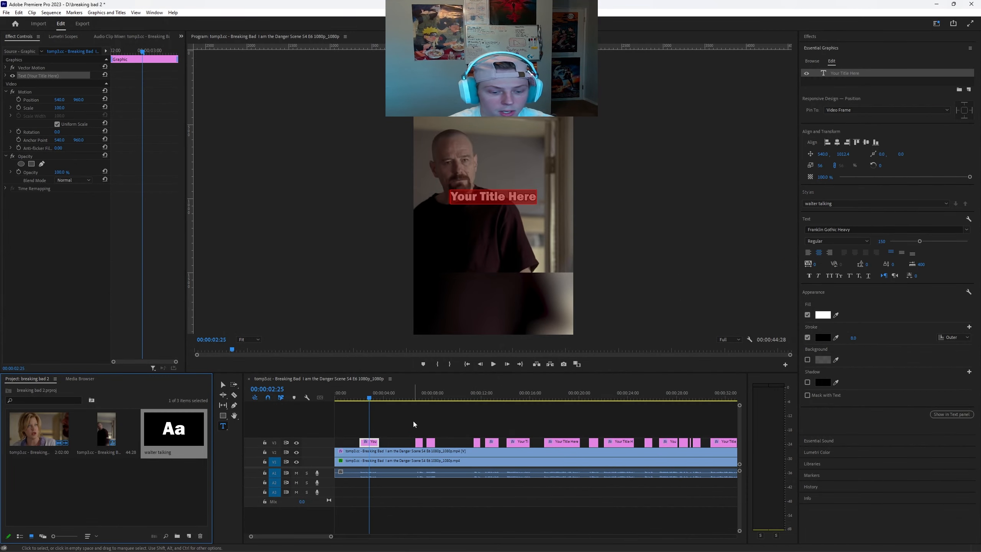
# Select all title pieces on V3 and apply the "walter talking" style to them.
pyautogui.scroll(-3, 378, 431)
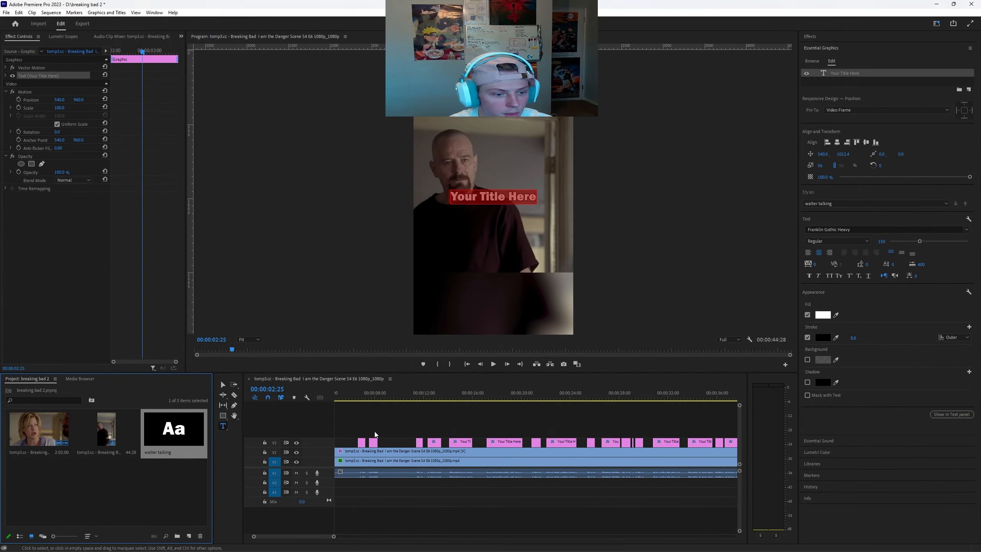
pyautogui.click(356, 429)
pyautogui.press('-')
pyautogui.press('-')
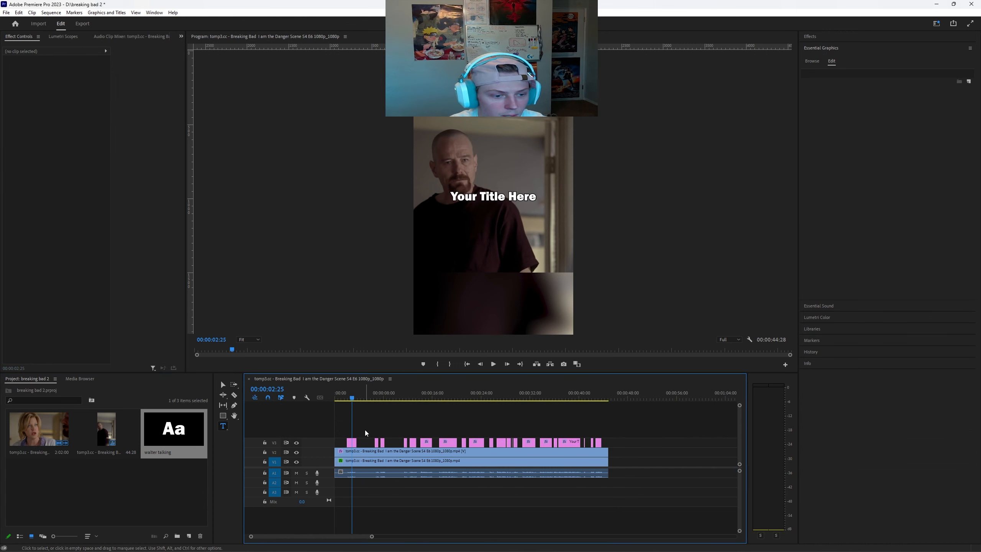
pyautogui.moveTo(459, 434); pyautogui.dragTo(324, 419)
pyautogui.moveTo(184, 433); pyautogui.dragTo(393, 446)
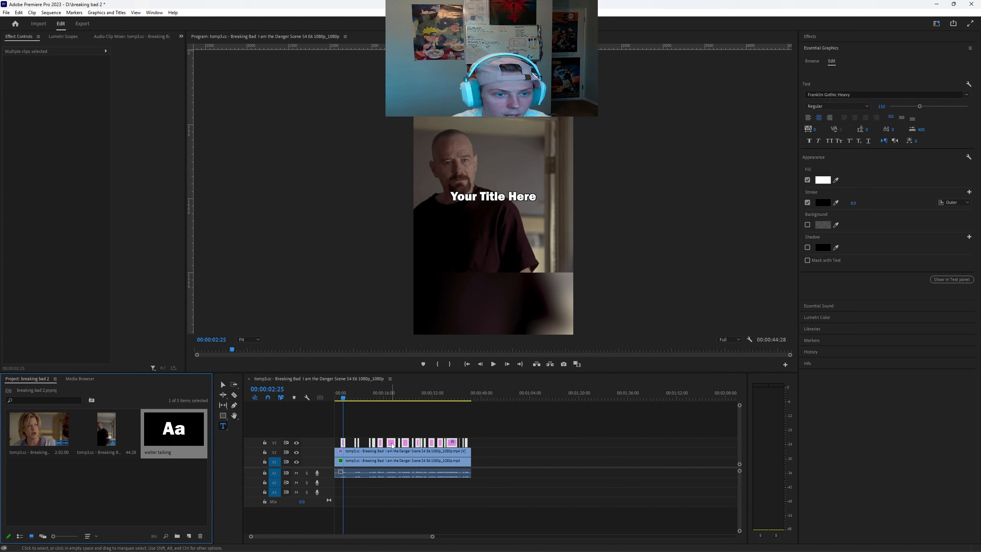
# Scrub through the sequence to check the styled titles and return to the first title.
pyautogui.click(348, 395)
pyautogui.moveTo(351, 393); pyautogui.dragTo(471, 414)
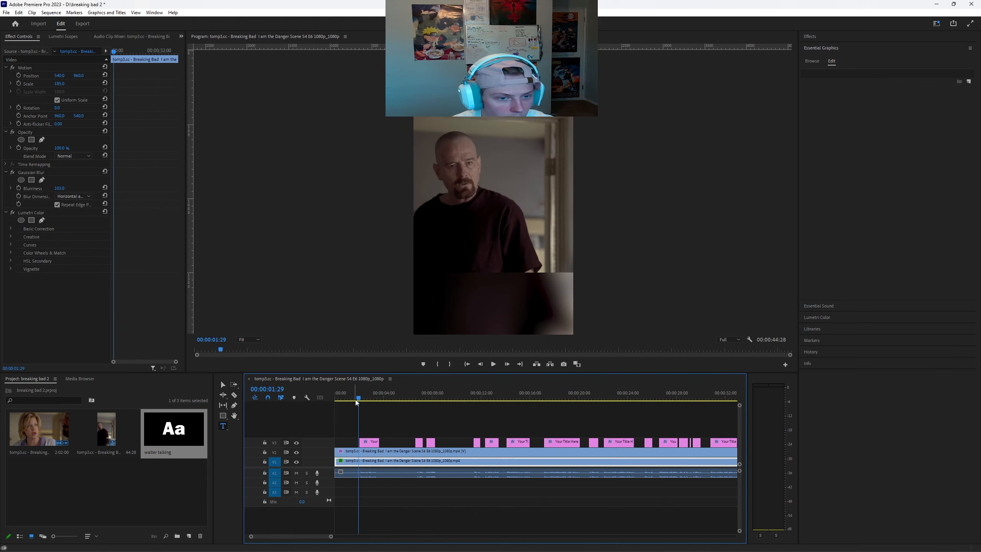
pyautogui.moveTo(357, 400); pyautogui.dragTo(580, 402)
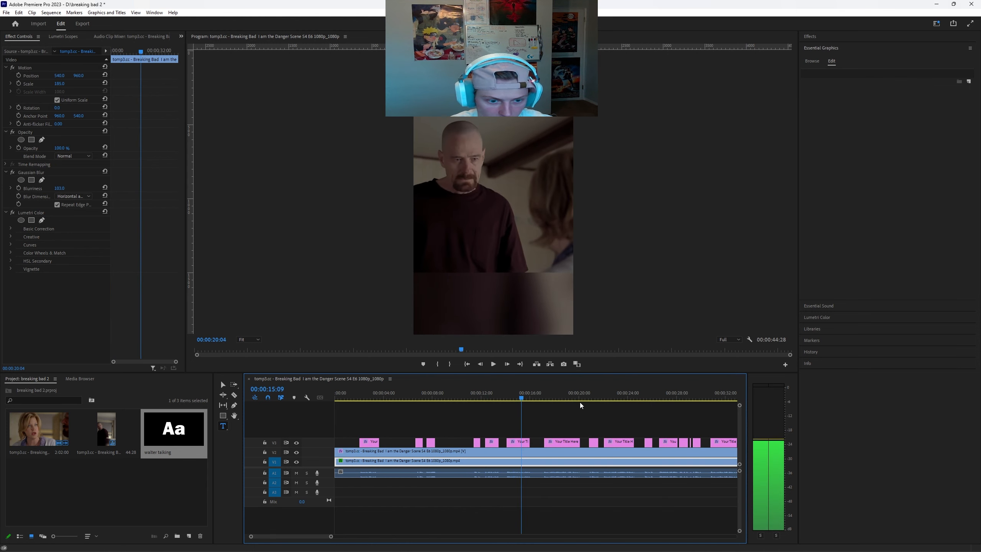
pyautogui.click(361, 395)
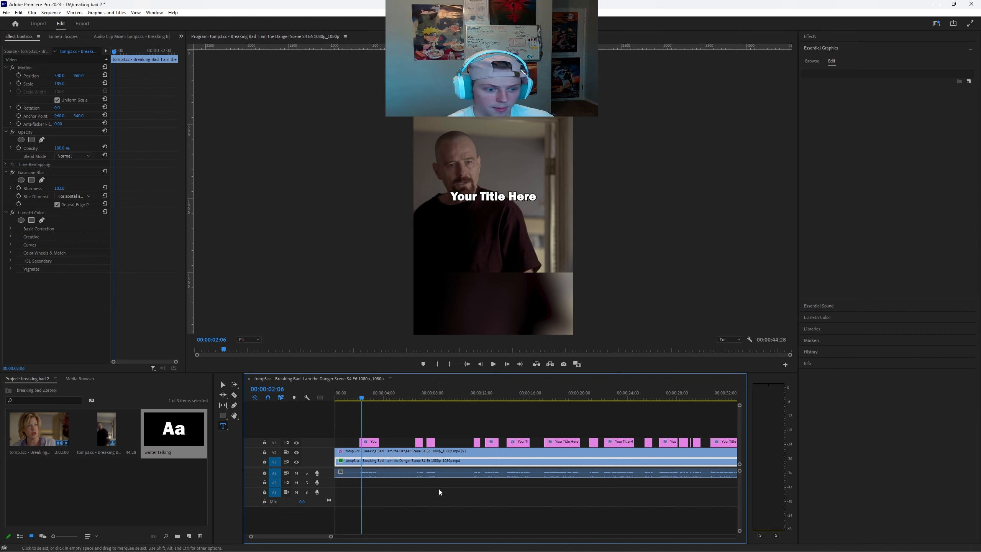
# Unlink the scene's audio from its video, select the audio clip alone and move the playhead back five frames.
pyautogui.click(409, 472)
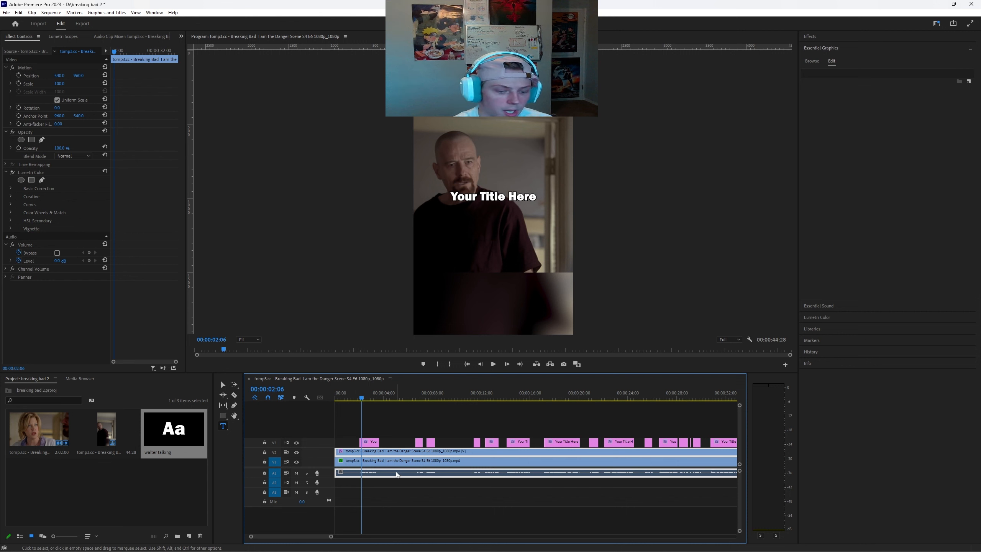
pyautogui.hotkey('ctrl', 'l')
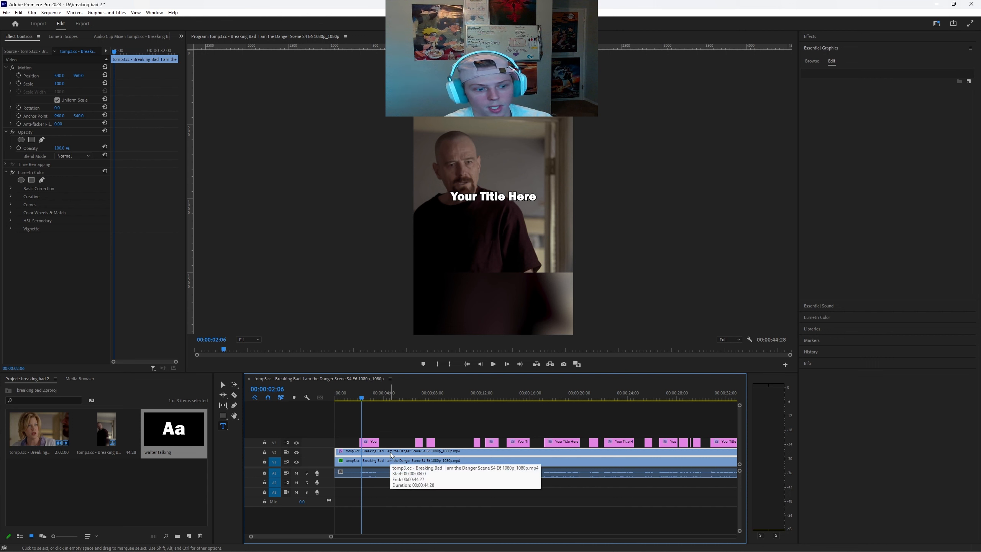
pyautogui.moveTo(390, 472); pyautogui.dragTo(397, 475)
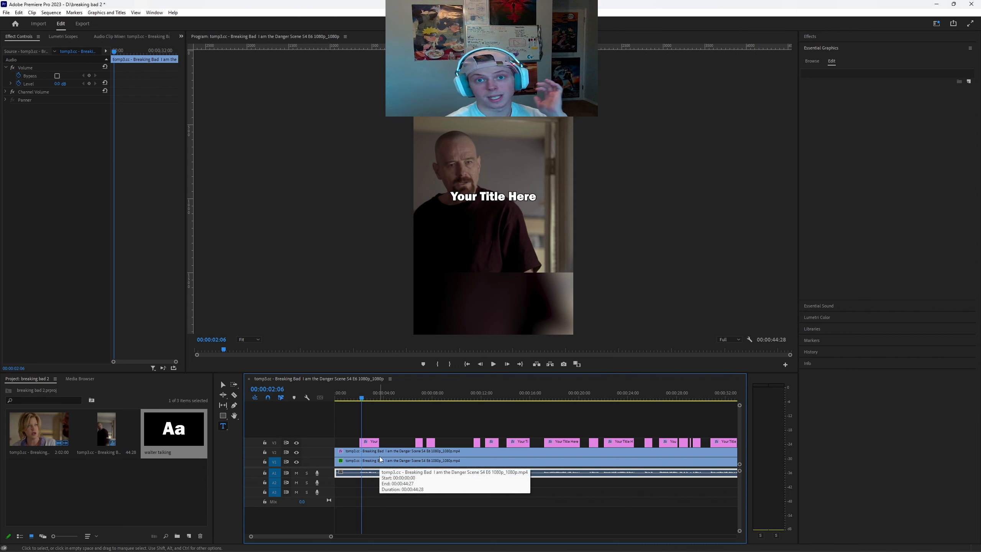
pyautogui.hotkey('shift', 'Left')
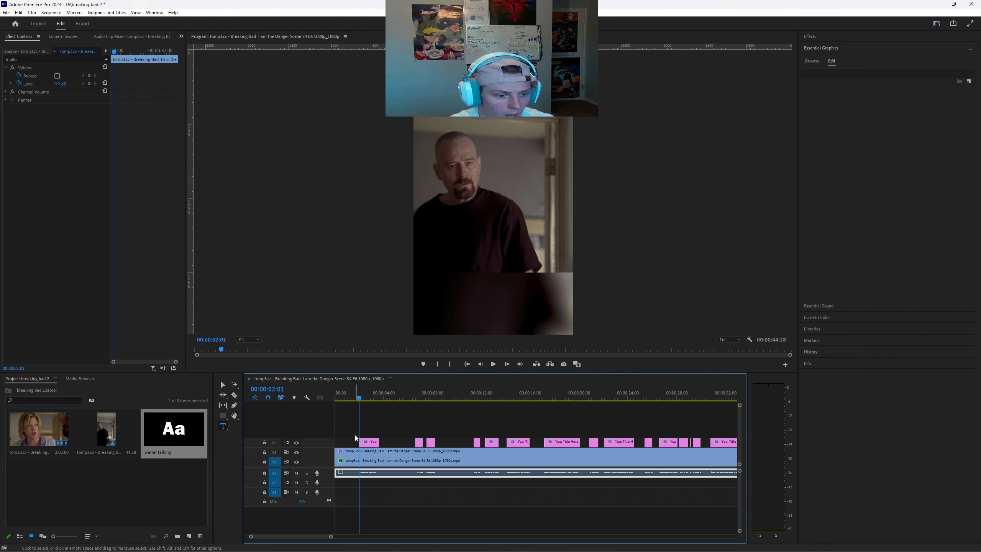
# Create a transcript of the sequence's dialogue in English with separated speakers, analysing the Mix audio track.
pyautogui.doubleClick(380, 472)
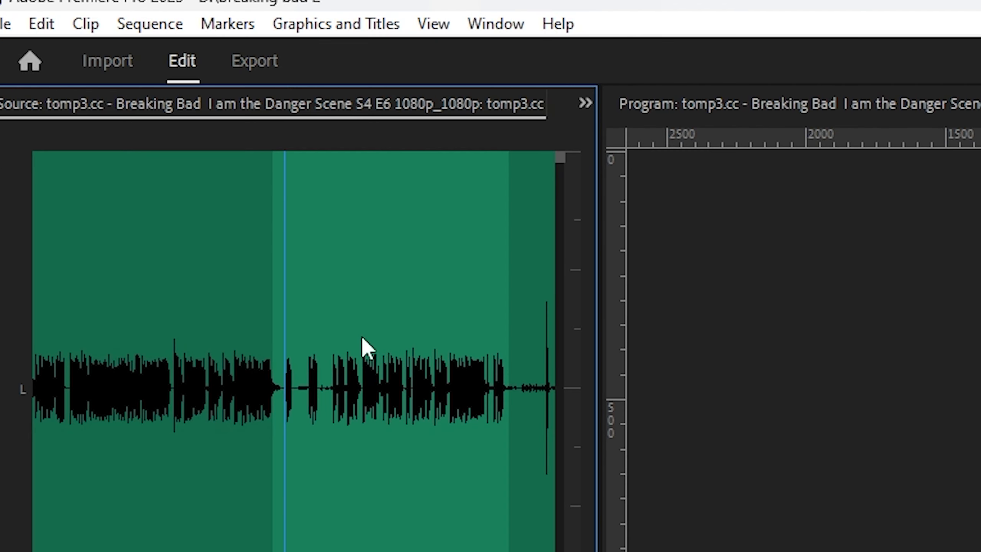
pyautogui.click(585, 104)
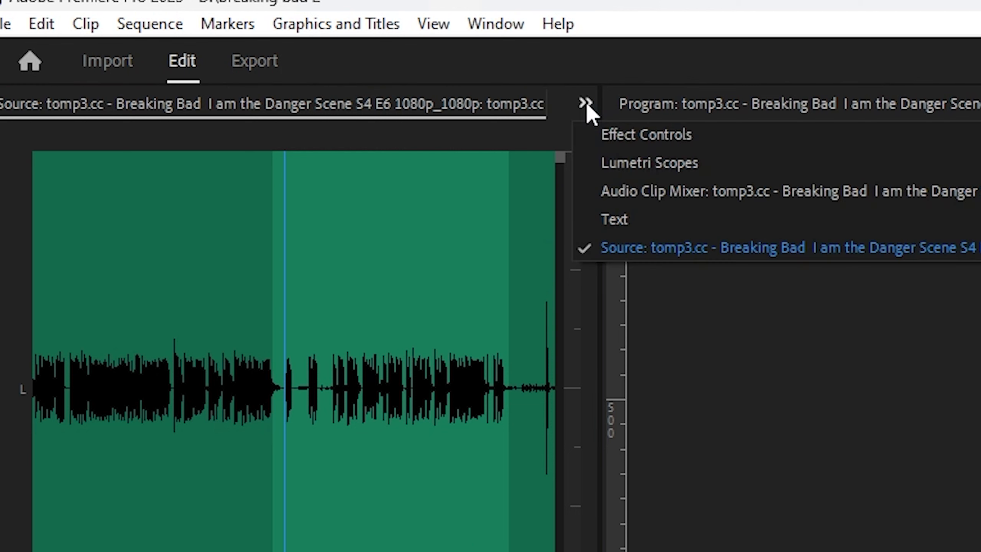
pyautogui.click(626, 219)
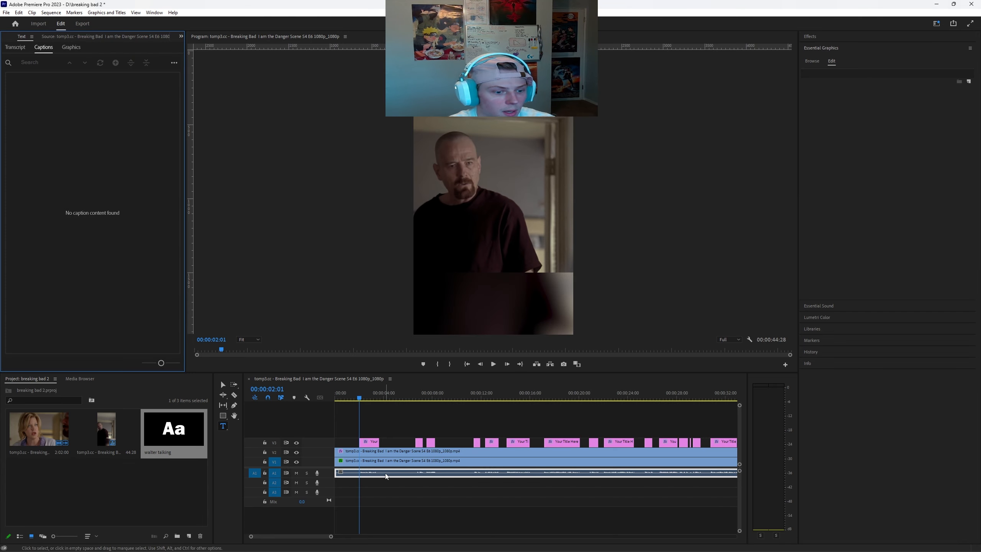
pyautogui.click(386, 476)
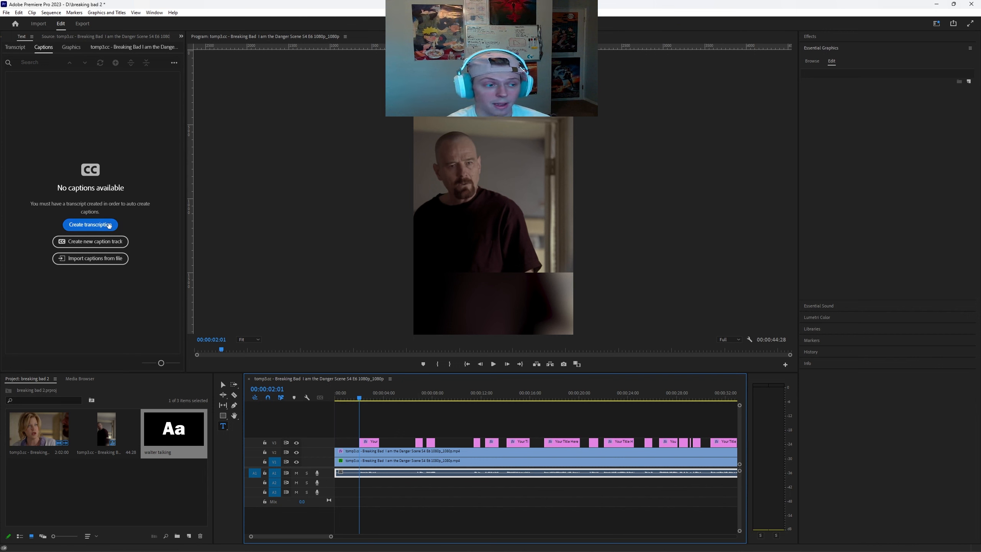
pyautogui.click(91, 225)
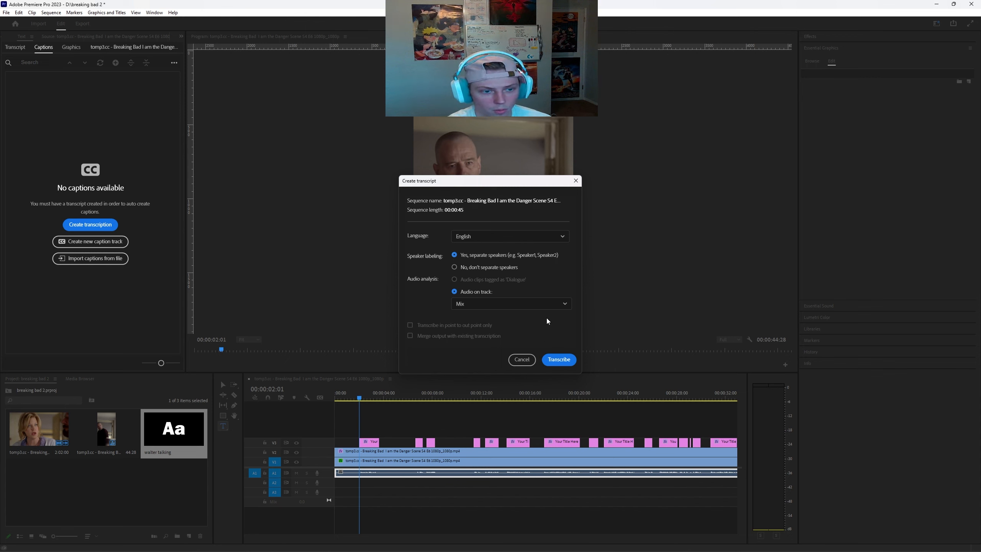
pyautogui.click(560, 360)
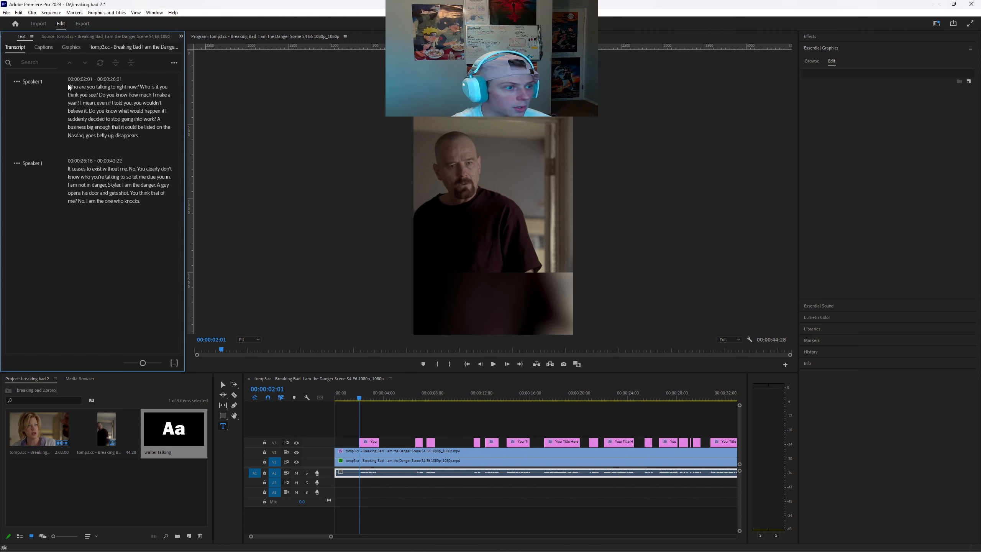
# Check several spots in the transcript against the video, ending at the word "shot" in the second speech block.
pyautogui.click(134, 95)
pyautogui.click(128, 127)
pyautogui.click(120, 193)
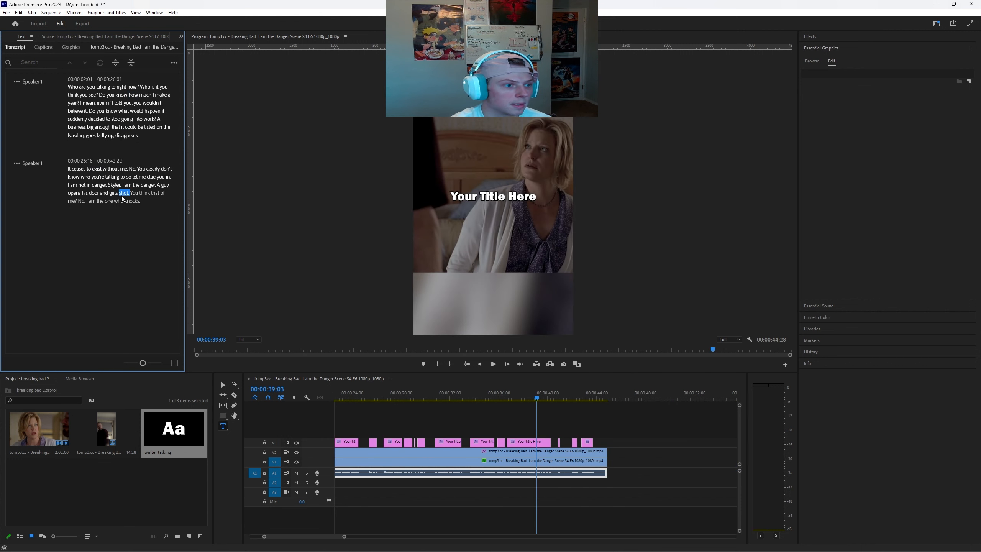
# Jump between words in both transcript blocks to compare them with the video, then return to the first title's opening.
pyautogui.click(132, 201)
pyautogui.click(138, 103)
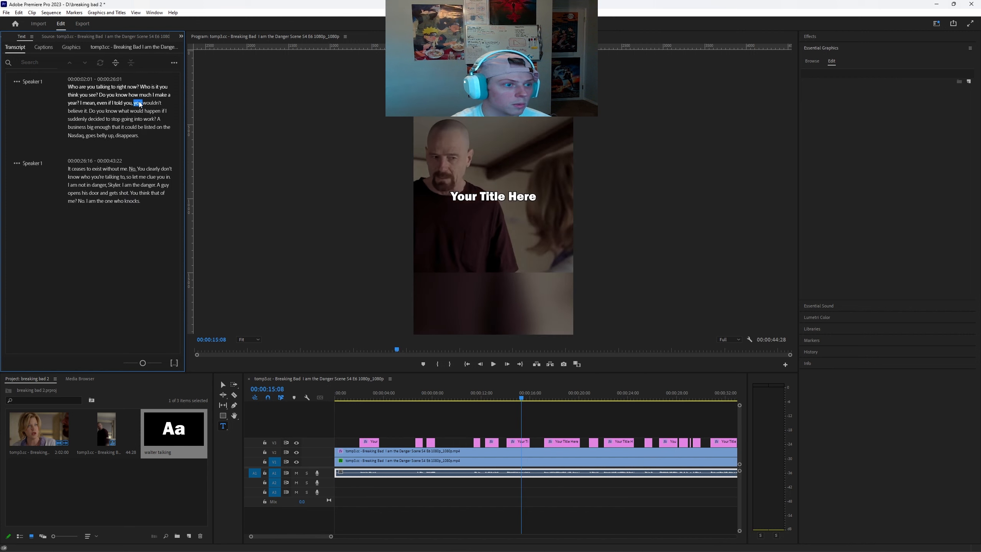
pyautogui.click(94, 171)
pyautogui.click(359, 394)
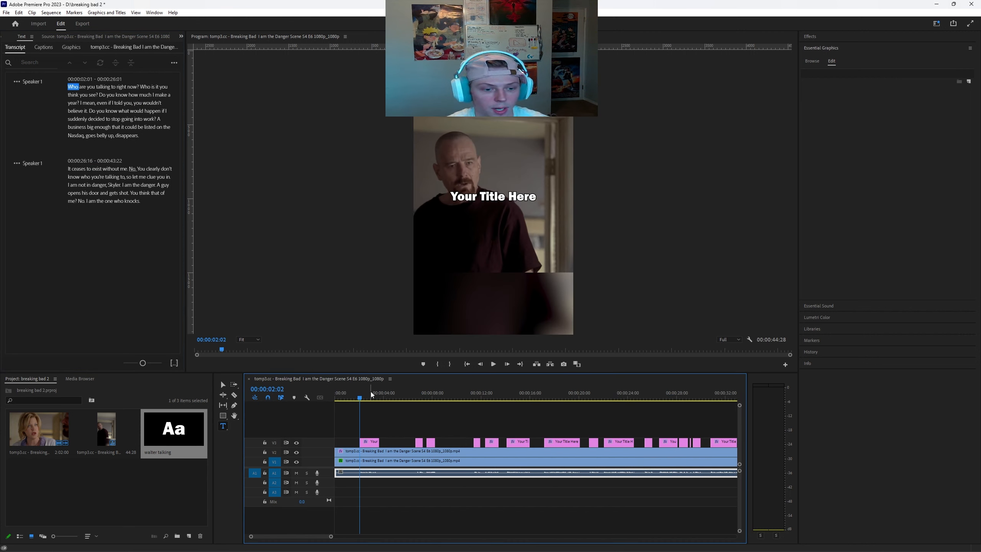
# Play the opening line and trim the end of the first title to 00:00:03:13, at the word "now?".
pyautogui.press('=')
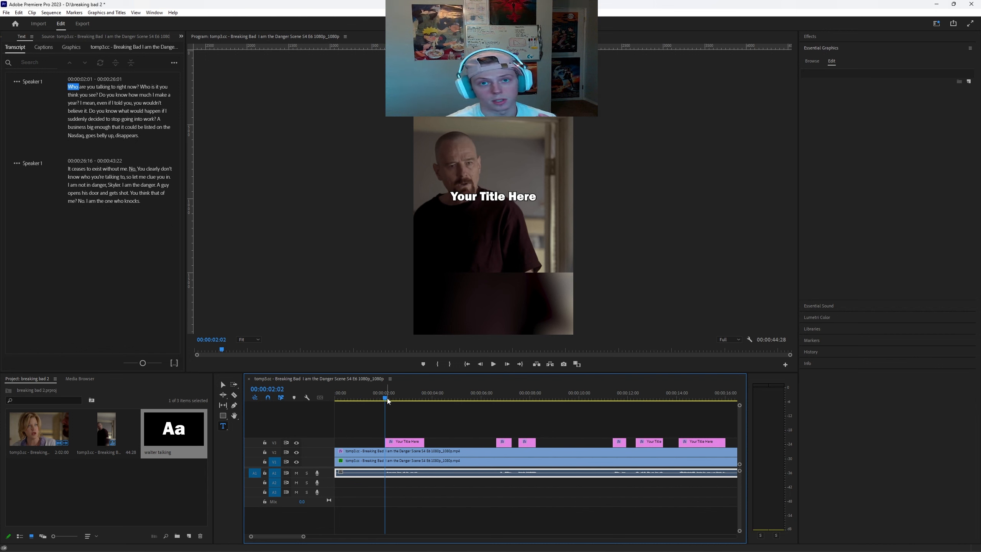
pyautogui.click(385, 399)
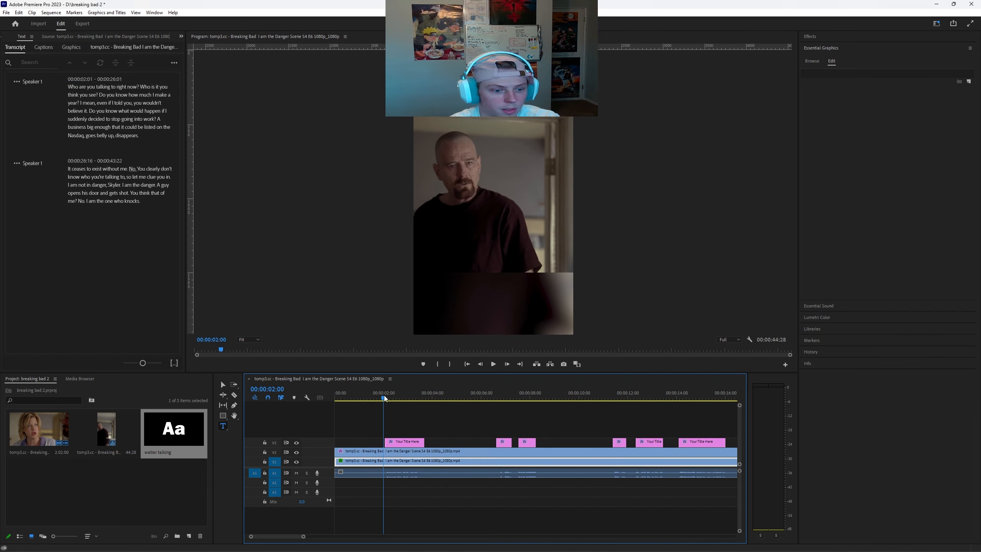
pyautogui.press('space')
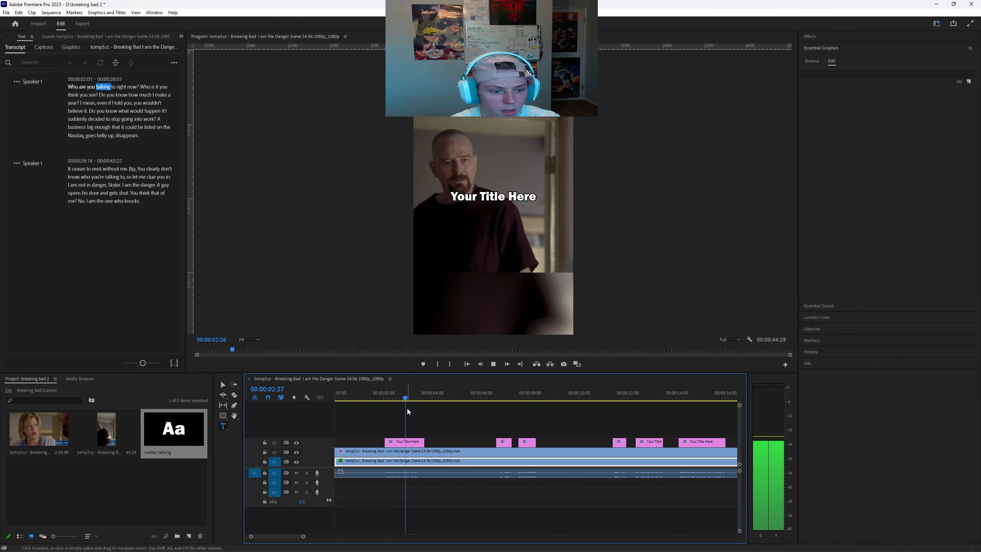
pyautogui.press('space')
pyautogui.moveTo(422, 399); pyautogui.dragTo(388, 402)
pyautogui.press('space')
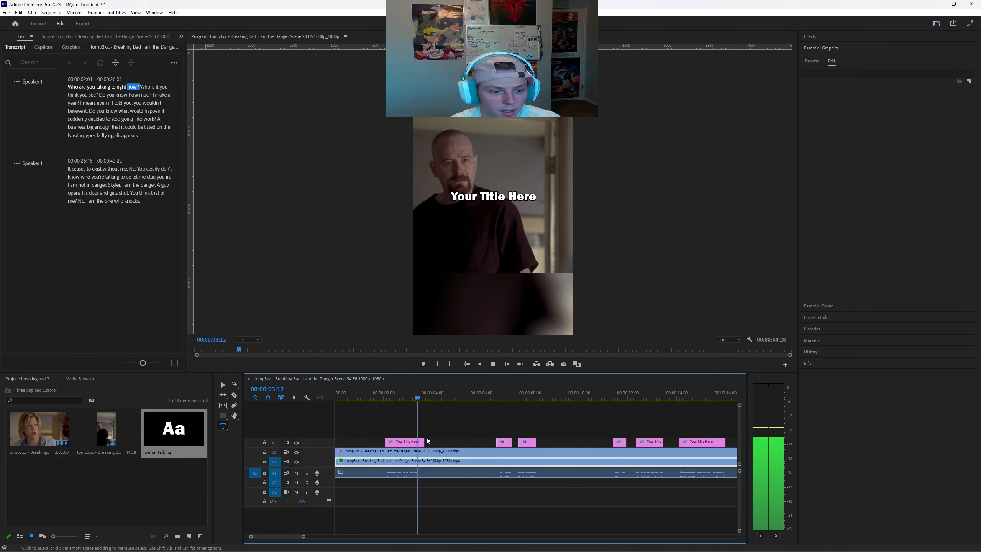
pyautogui.press('space')
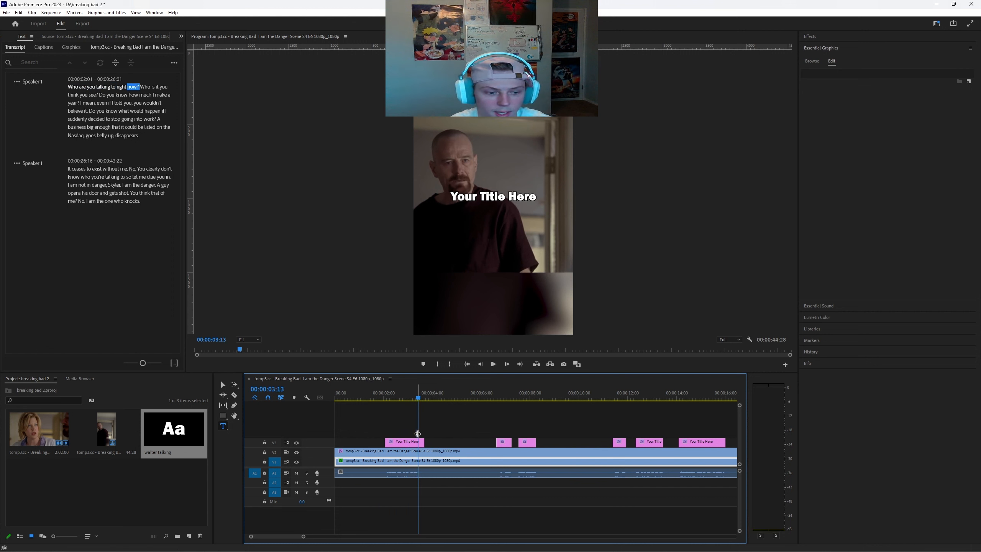
pyautogui.press('=')
pyautogui.press('=')
pyautogui.moveTo(562, 444); pyautogui.dragTo(536, 443)
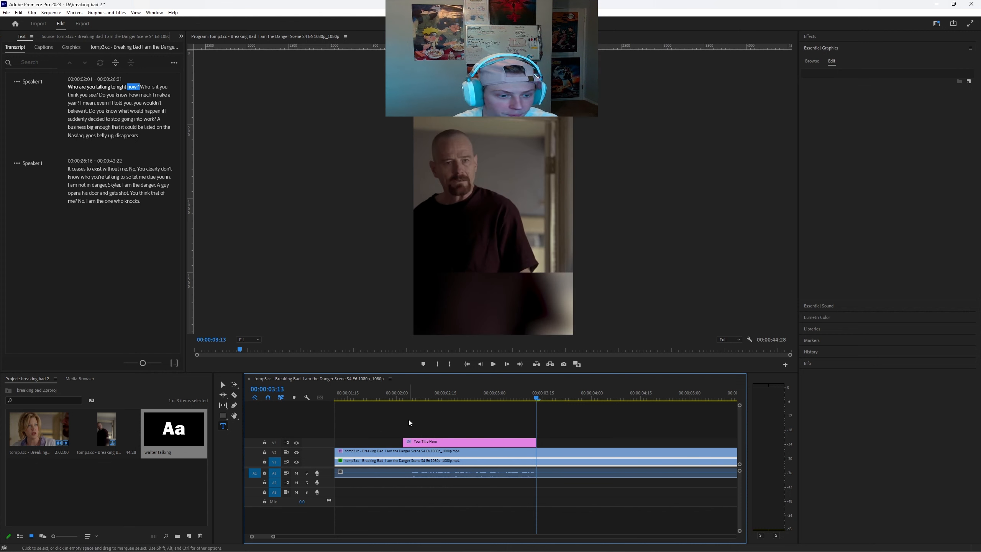
# Play back the shortened first title against the dialogue and return the playhead to its start.
pyautogui.click(401, 394)
pyautogui.press('space')
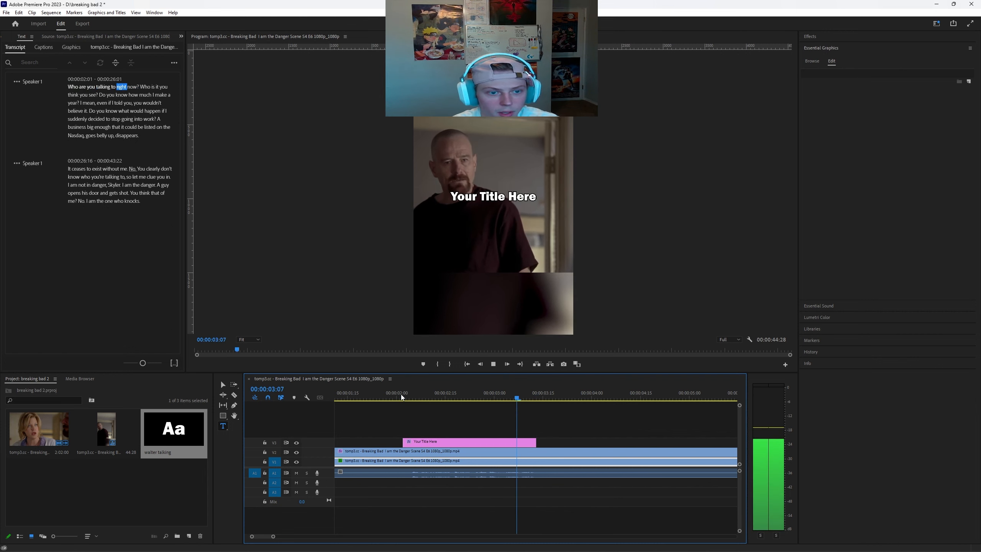
pyautogui.press('space')
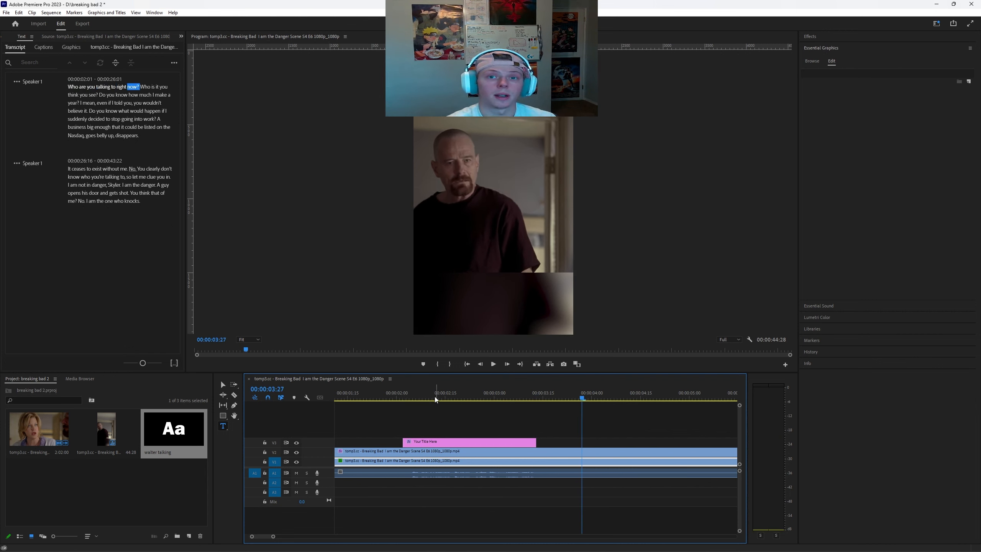
pyautogui.moveTo(463, 400); pyautogui.dragTo(406, 399)
# Replace the first title's text with "Who are you talking to right now?" copied from the transcript, broken onto two lines before "to".
pyautogui.doubleClick(73, 87)
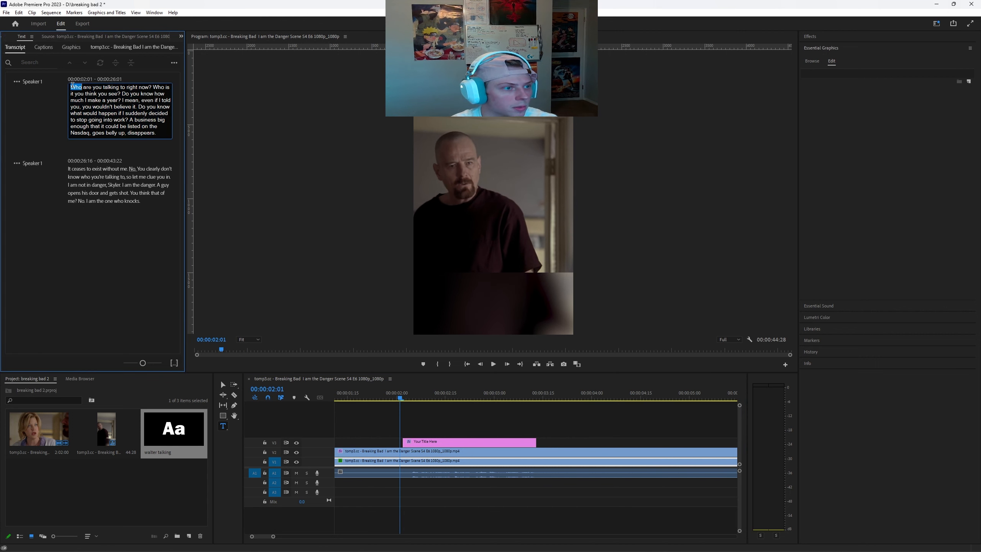
pyautogui.moveTo(84, 87); pyautogui.dragTo(151, 88)
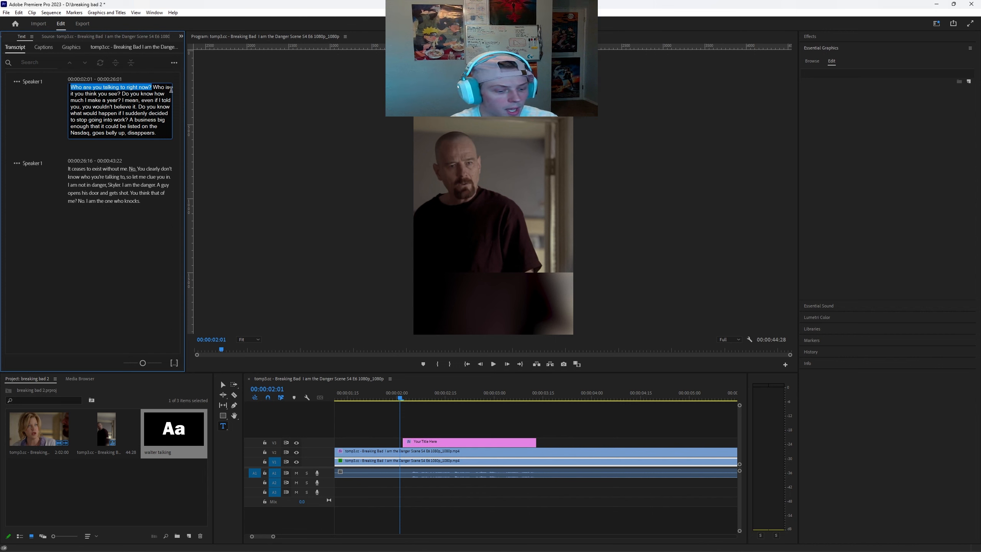
pyautogui.rightClick(137, 86)
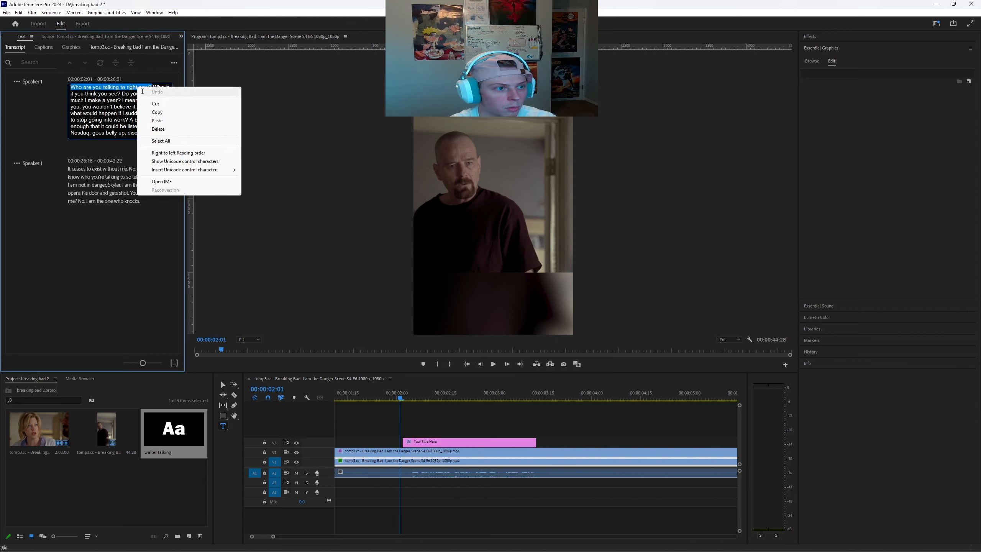
pyautogui.click(159, 112)
pyautogui.click(443, 394)
pyautogui.click(457, 441)
pyautogui.doubleClick(485, 201)
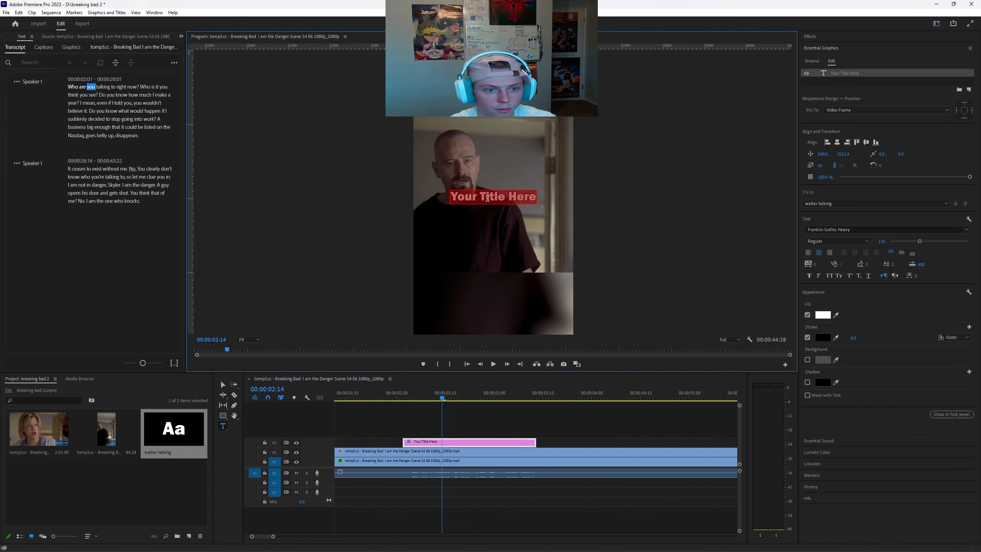
pyautogui.hotkey('ctrl', 'v')
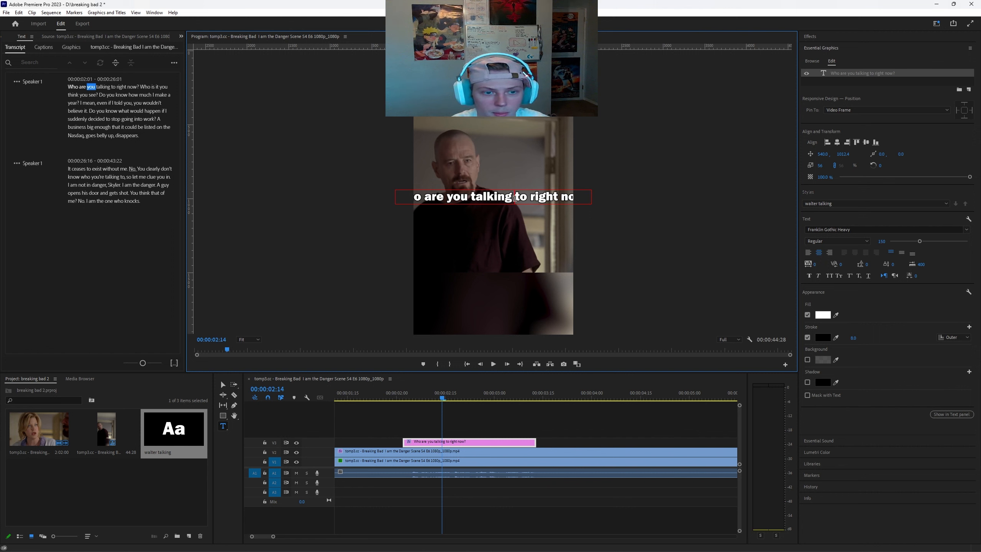
pyautogui.press('Return')
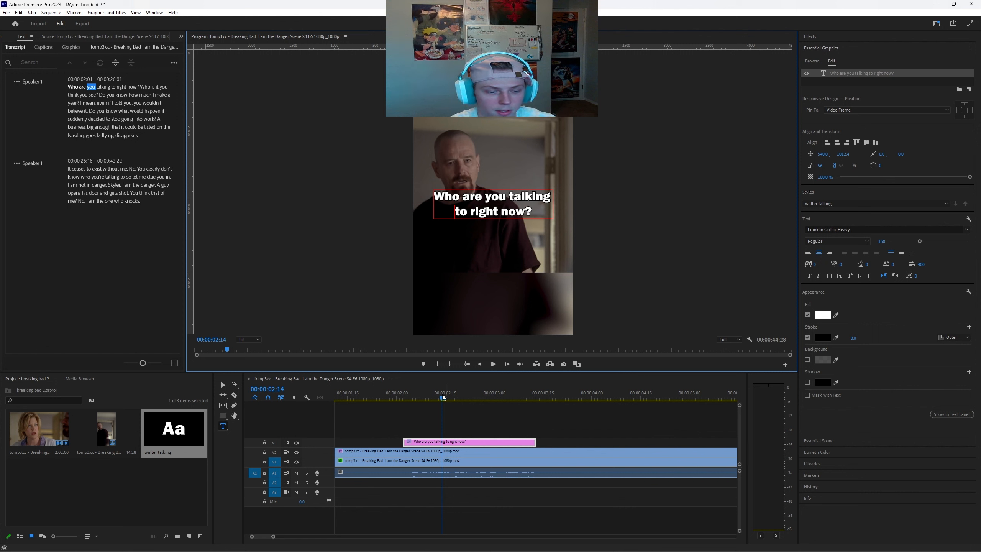
# Play the first title from just before its start to check its wording against the speech.
pyautogui.click(395, 398)
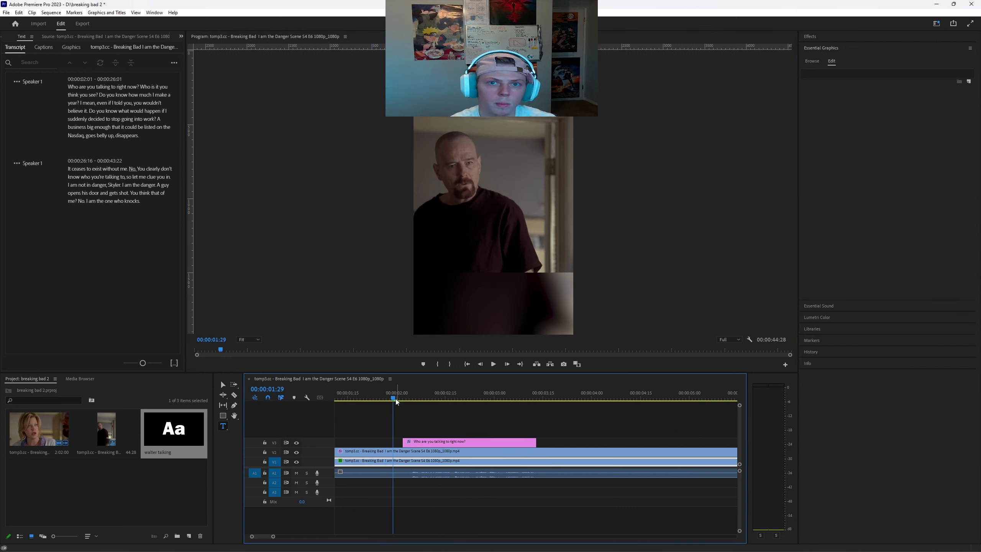
pyautogui.click(399, 399)
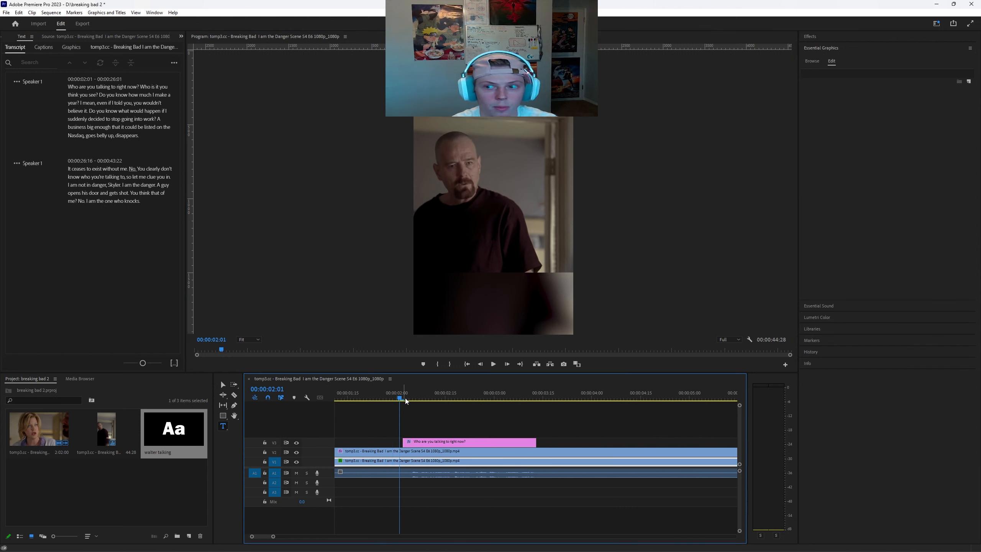
pyautogui.press('space')
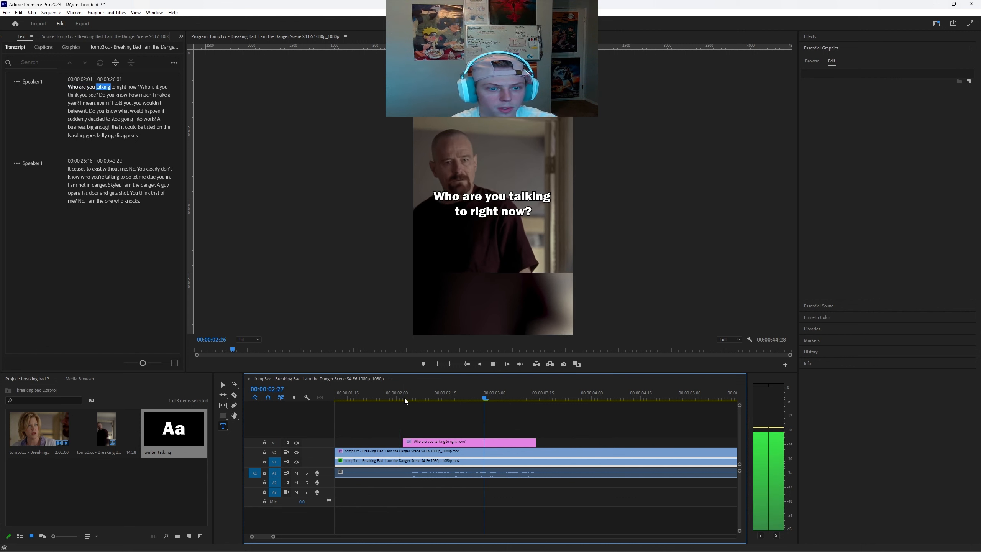
# Replace the second title's placeholder text with "Who is it" copied from the transcript.
pyautogui.scroll(-7, 465, 406)
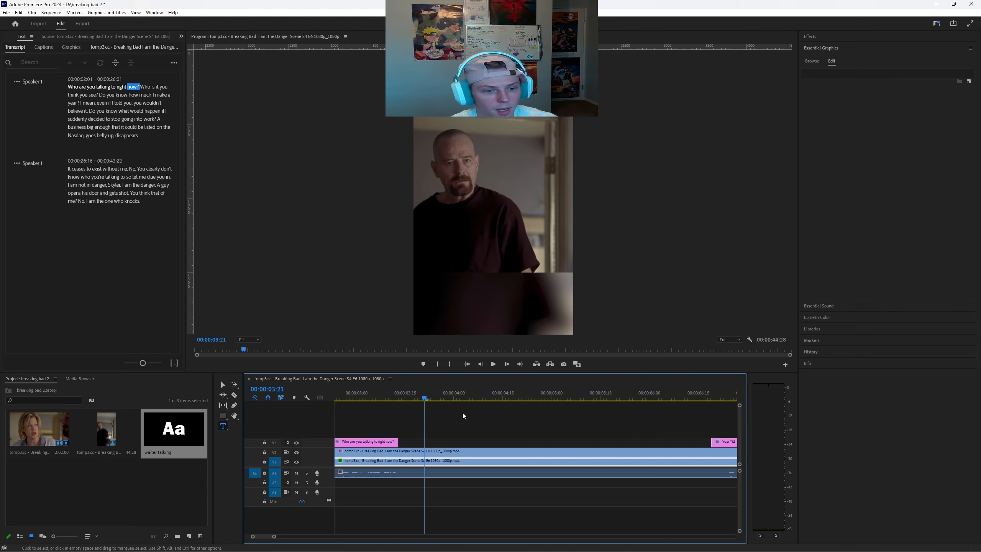
pyautogui.press('-')
pyautogui.click(625, 399)
pyautogui.click(626, 445)
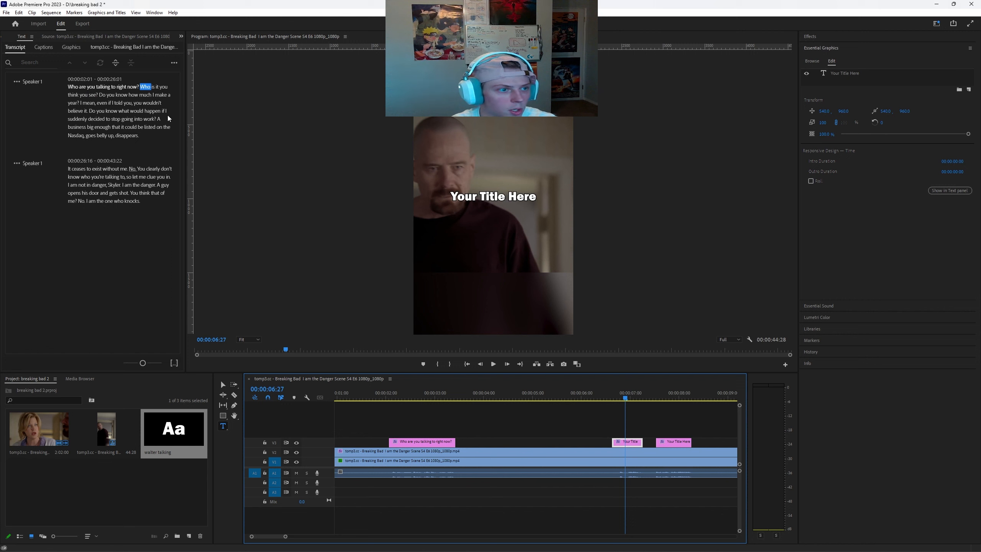
pyautogui.doubleClick(144, 88)
pyautogui.moveTo(166, 88); pyautogui.dragTo(73, 93)
pyautogui.rightClick(73, 93)
pyautogui.click(91, 119)
pyautogui.tripleClick(498, 195)
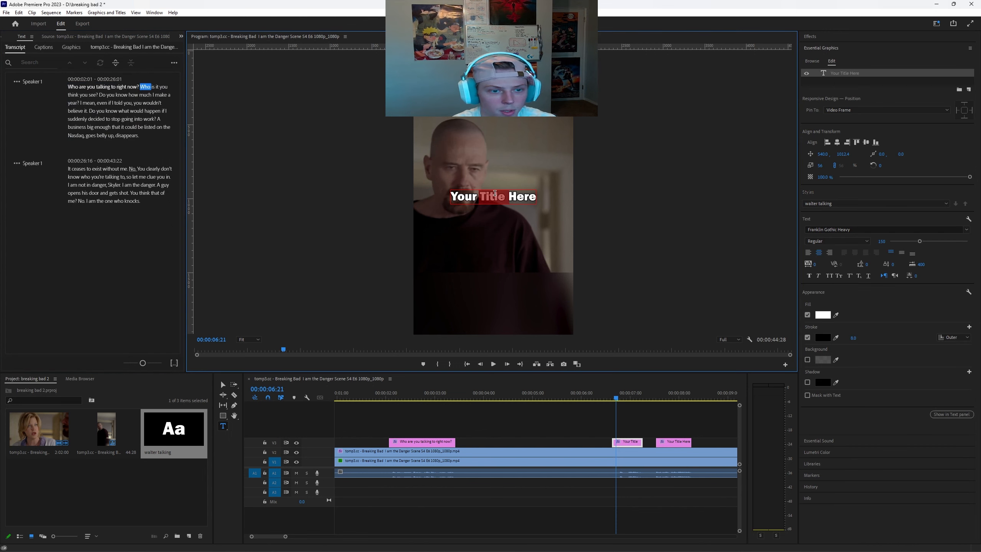
pyautogui.hotkey('ctrl', 'v')
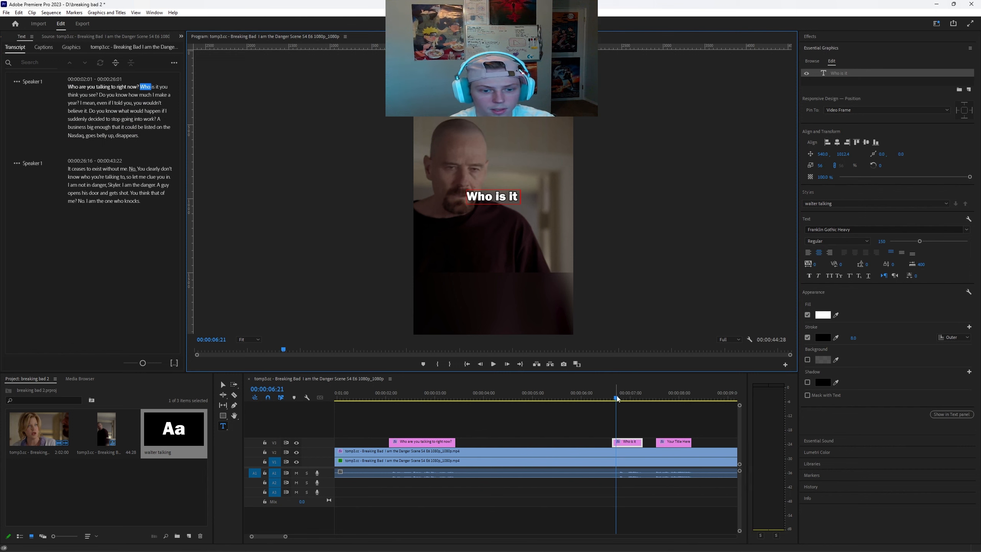
# Listen to the next phrase and replace the third title's placeholder with "you think you see?" copied from the transcript.
pyautogui.press('space')
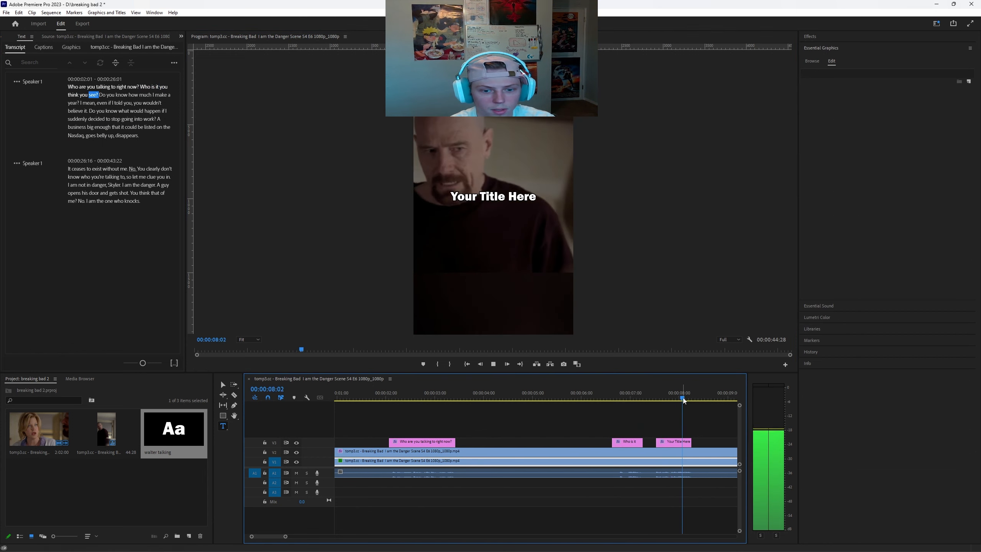
pyautogui.press('space')
pyautogui.click(678, 398)
pyautogui.click(675, 443)
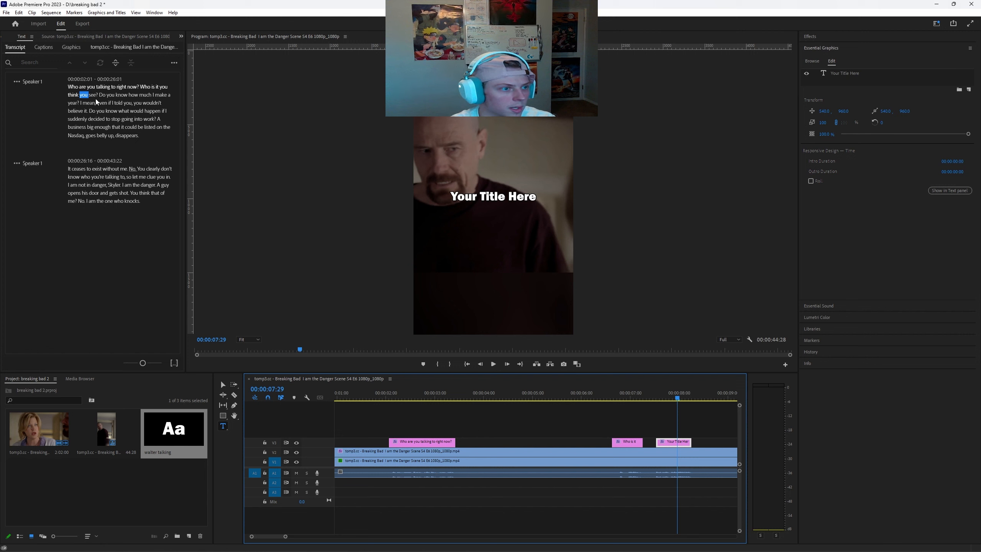
pyautogui.doubleClick(163, 87)
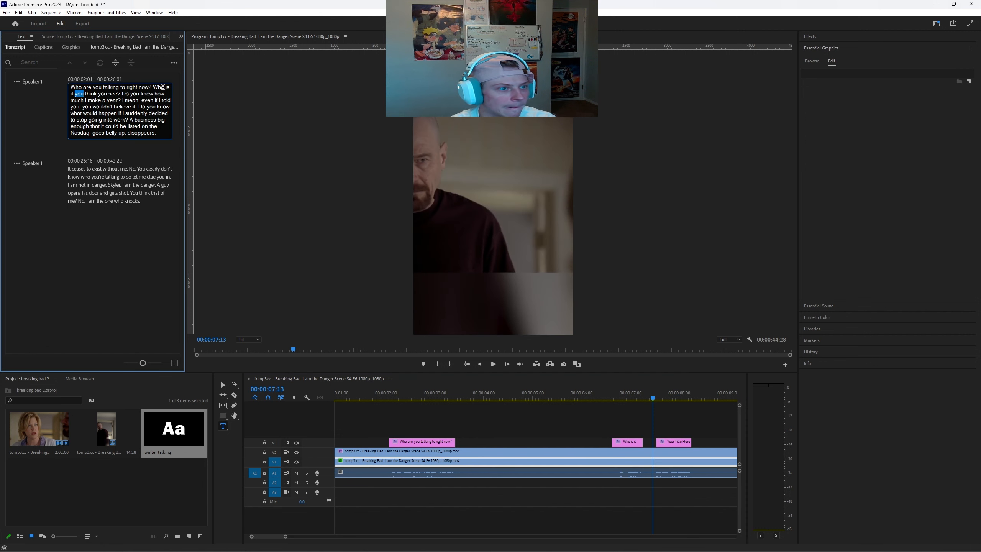
pyautogui.moveTo(86, 95); pyautogui.dragTo(121, 93)
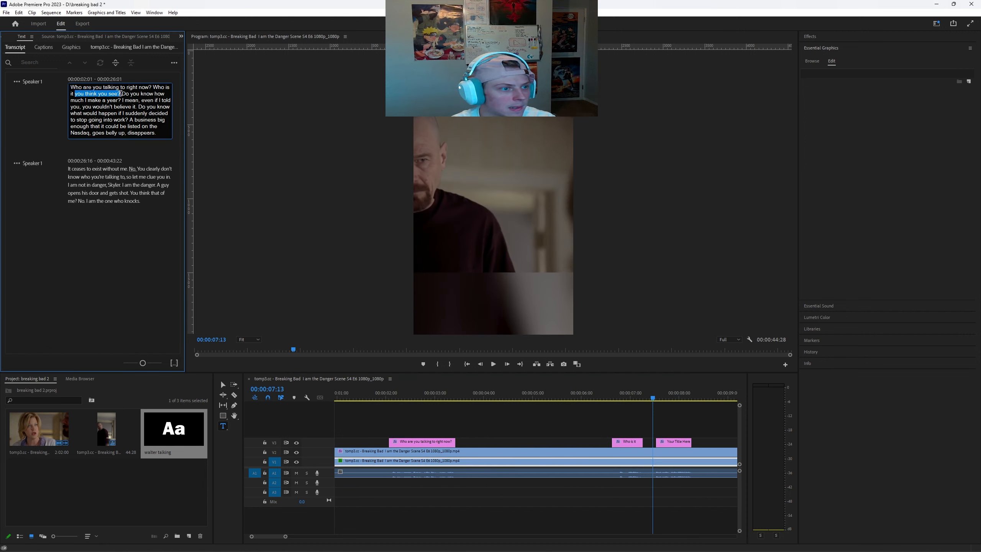
pyautogui.rightClick(113, 96)
pyautogui.click(133, 120)
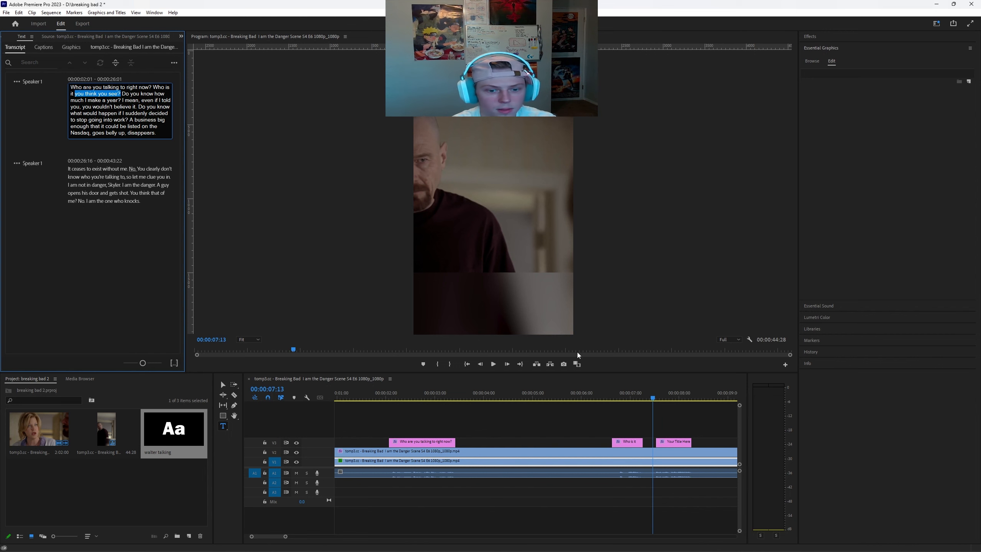
pyautogui.click(671, 418)
pyautogui.tripleClick(485, 196)
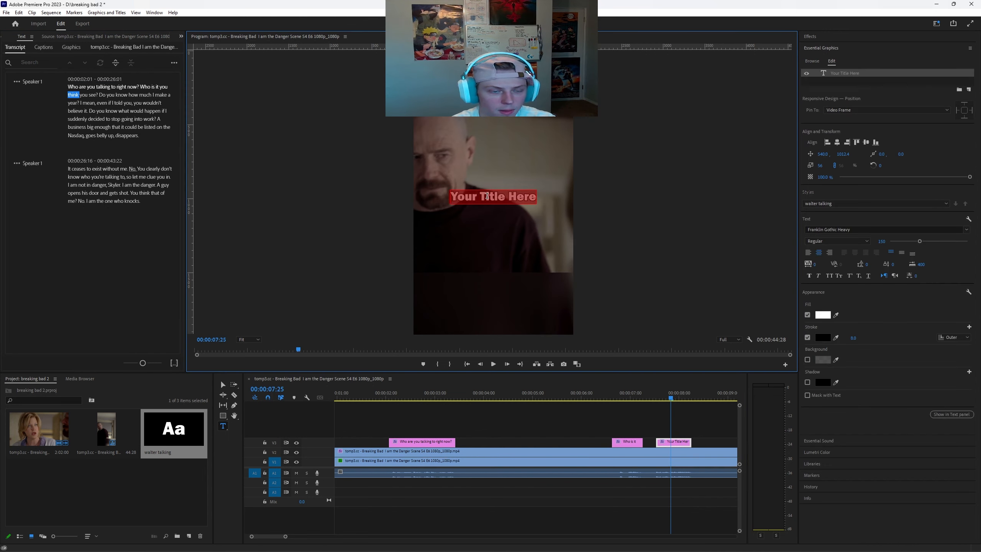
pyautogui.hotkey('ctrl', 'v')
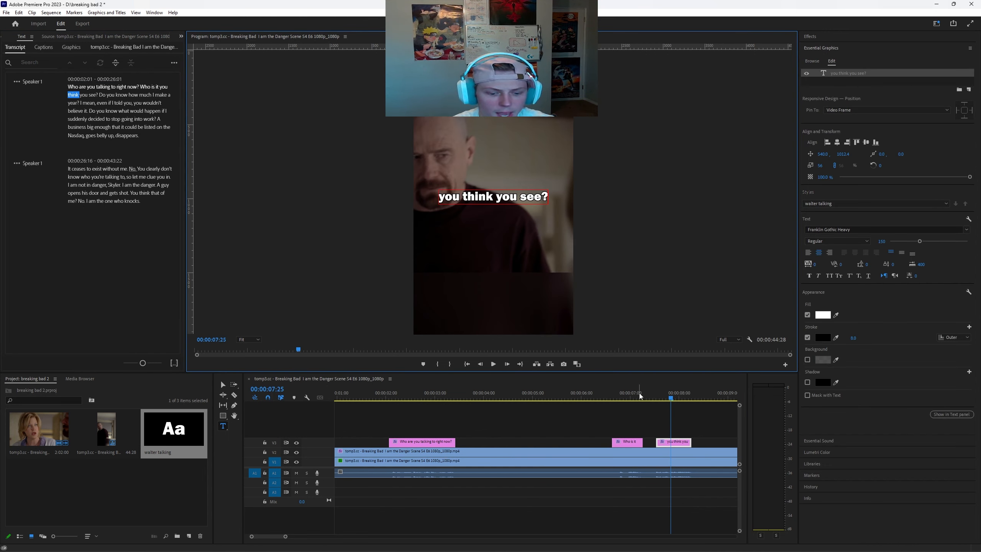
# Trim the start of the "without me. No" title to 00:00:28:08.
pyautogui.moveTo(640, 395); pyautogui.dragTo(636, 395)
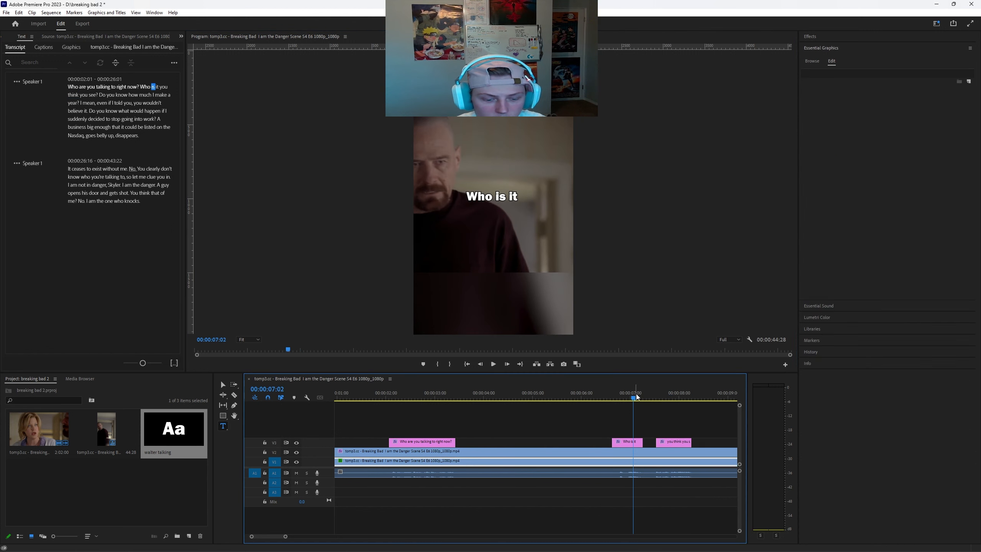
pyautogui.press('-')
pyautogui.press('-')
pyautogui.press('-')
pyautogui.press('-')
pyautogui.moveTo(367, 399); pyautogui.dragTo(370, 397)
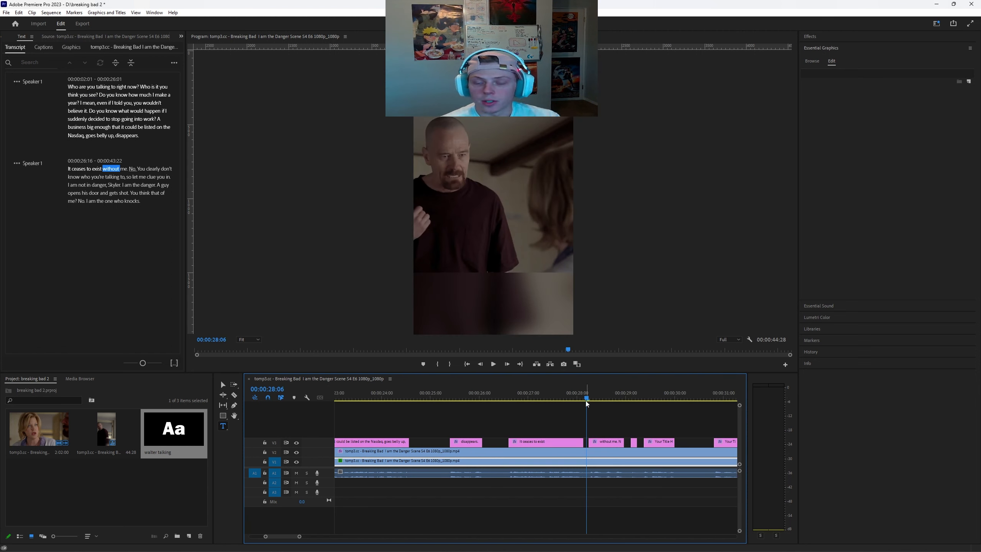
pyautogui.hscroll(2, 579, 402)
pyautogui.moveTo(531, 397); pyautogui.dragTo(478, 402)
pyautogui.hscroll(2, 565, 406)
pyautogui.press('=')
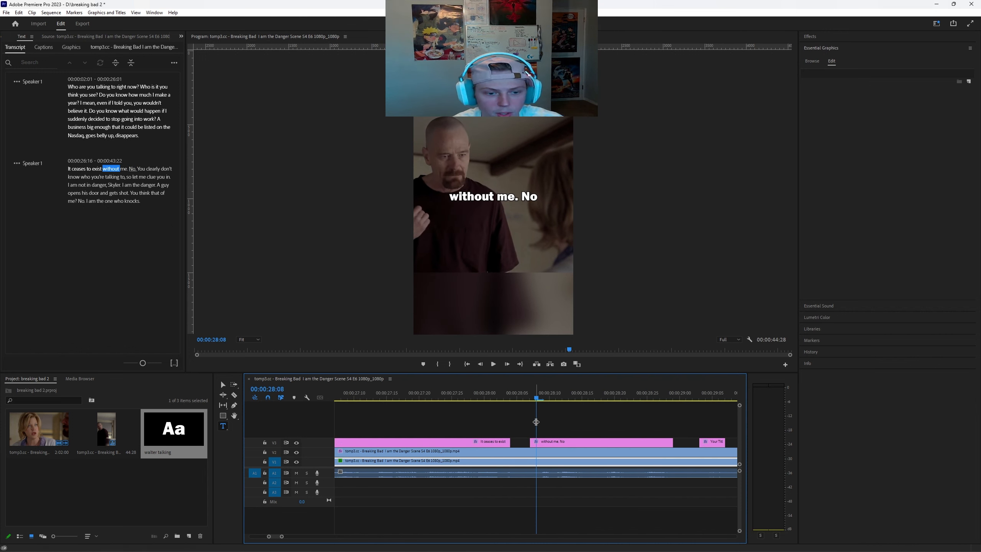
pyautogui.moveTo(531, 442); pyautogui.dragTo(538, 444)
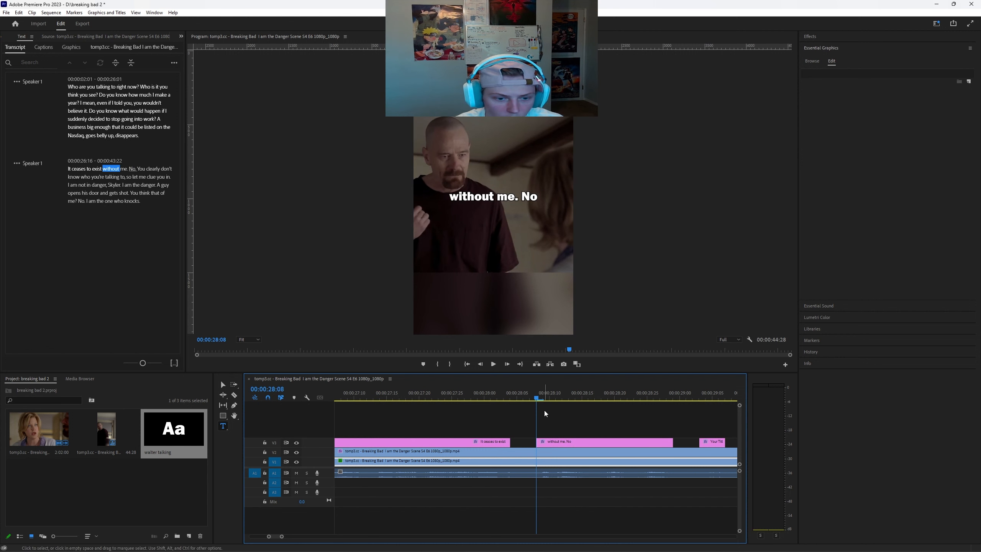
# Scrub through the "without me. No" title to its end at 00:00:28:29 to check its timing.
pyautogui.click(543, 399)
pyautogui.moveTo(544, 401); pyautogui.dragTo(670, 419)
pyautogui.scroll(-2, 670, 417)
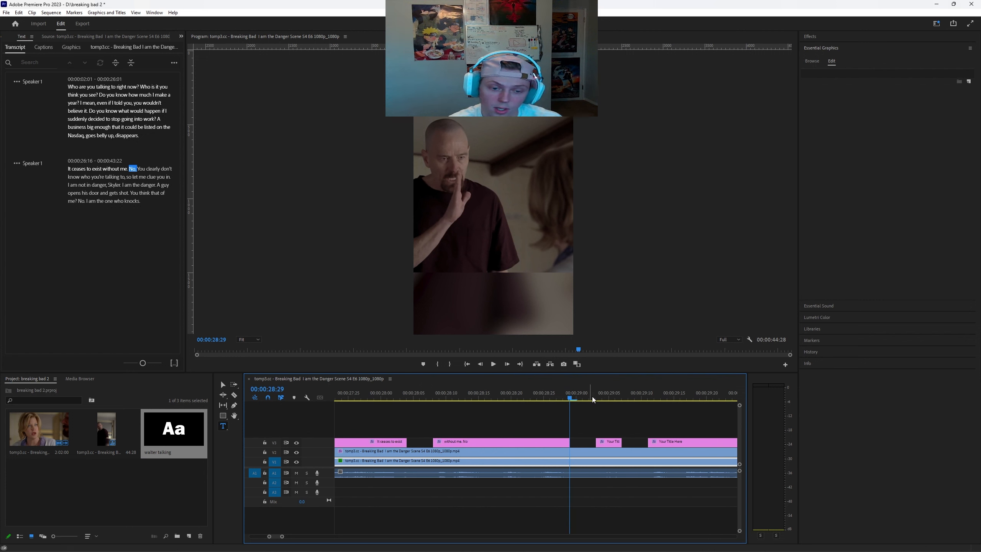
# Check the speech around 00:00:29:04 and delete the short placeholder title that follows the "without me. No" title.
pyautogui.moveTo(592, 396); pyautogui.dragTo(596, 399)
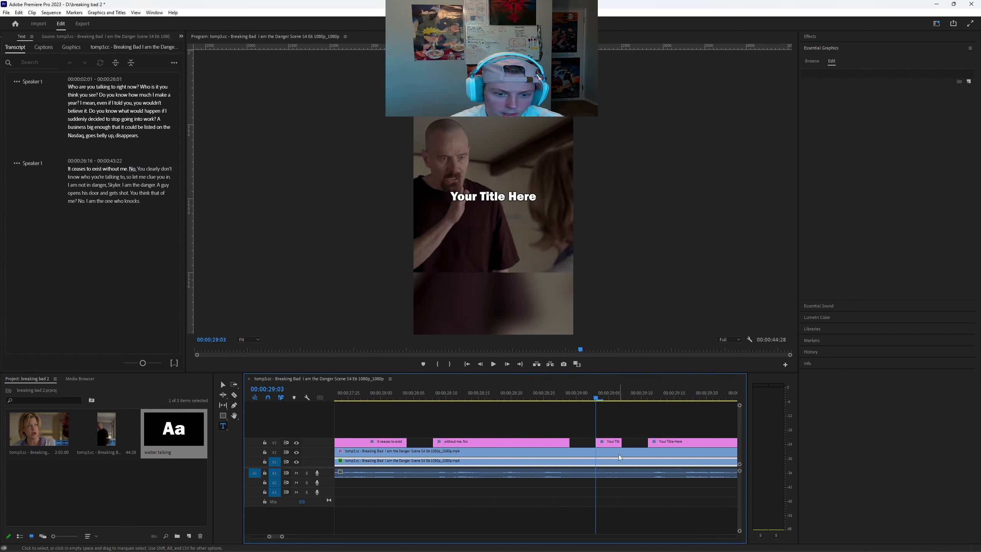
pyautogui.moveTo(448, 399); pyautogui.dragTo(579, 405)
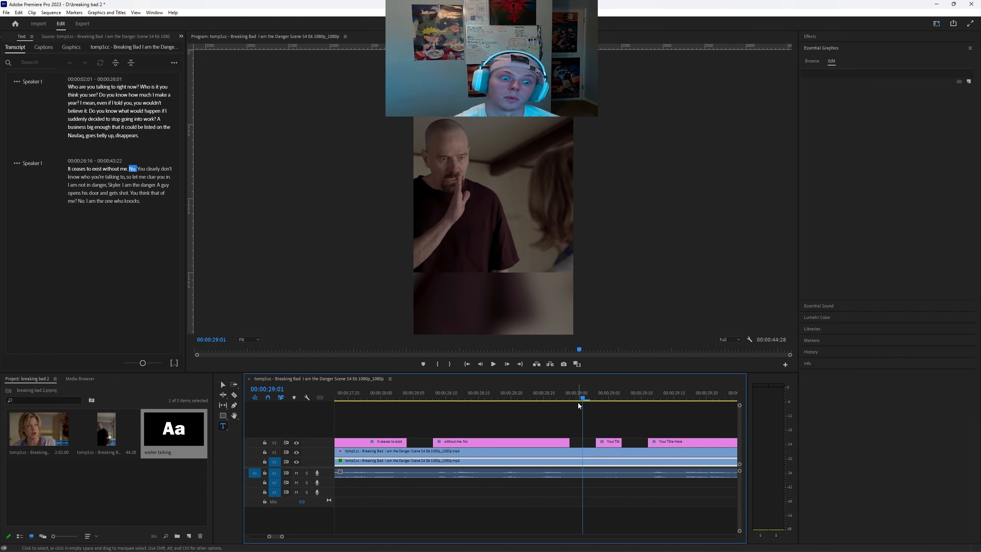
pyautogui.scroll(-2, 551, 402)
pyautogui.click(534, 400)
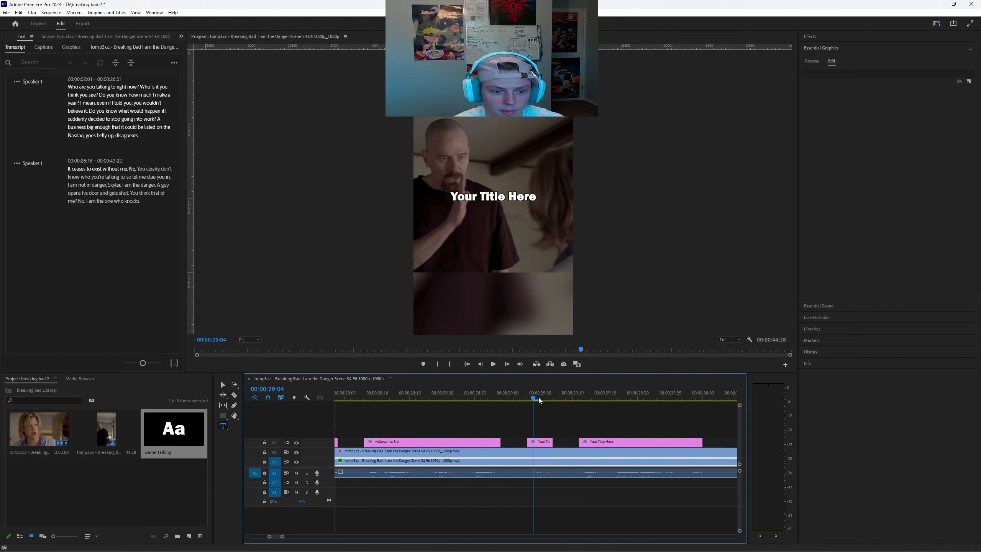
pyautogui.moveTo(534, 399)
pyautogui.mouseDown()
pyautogui.moveTo(524, 399)
pyautogui.moveTo(518, 422)
pyautogui.moveTo(523, 400)
pyautogui.mouseUp()
pyautogui.press('space')
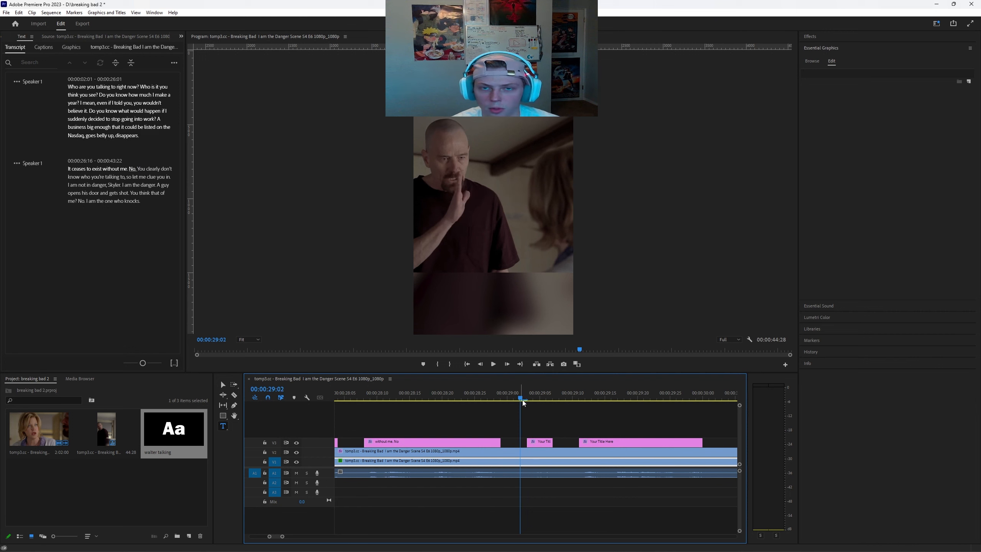
pyautogui.click(543, 397)
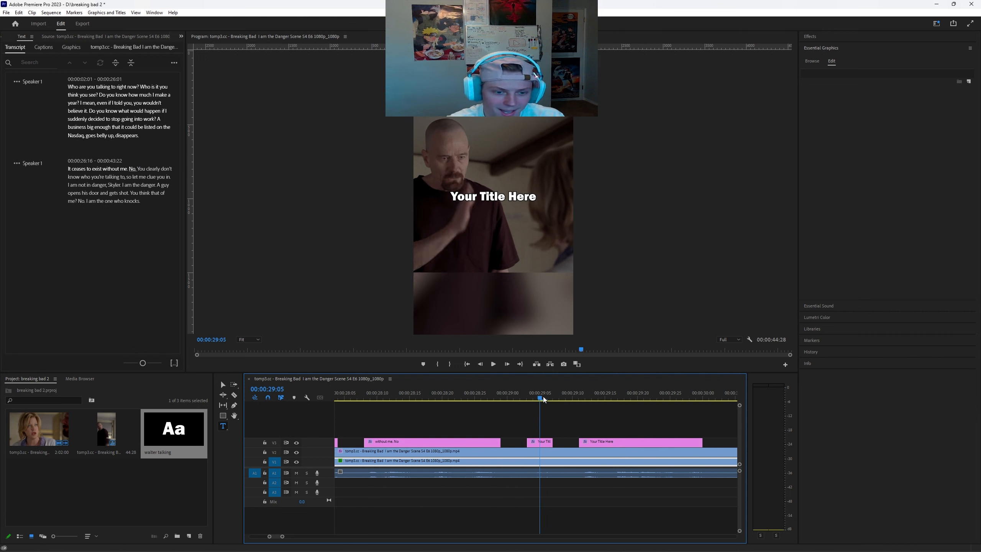
pyautogui.click(545, 443)
pyautogui.press('Delete')
# Replace the final title's placeholder text with "the one who knocks." copied from the transcript.
pyautogui.scroll(-2, 544, 443)
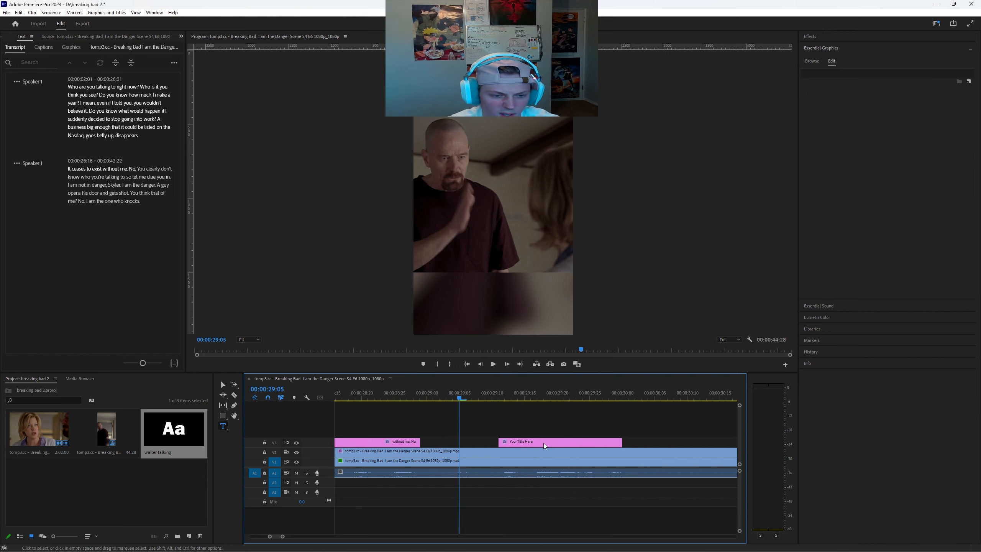
pyautogui.click(500, 397)
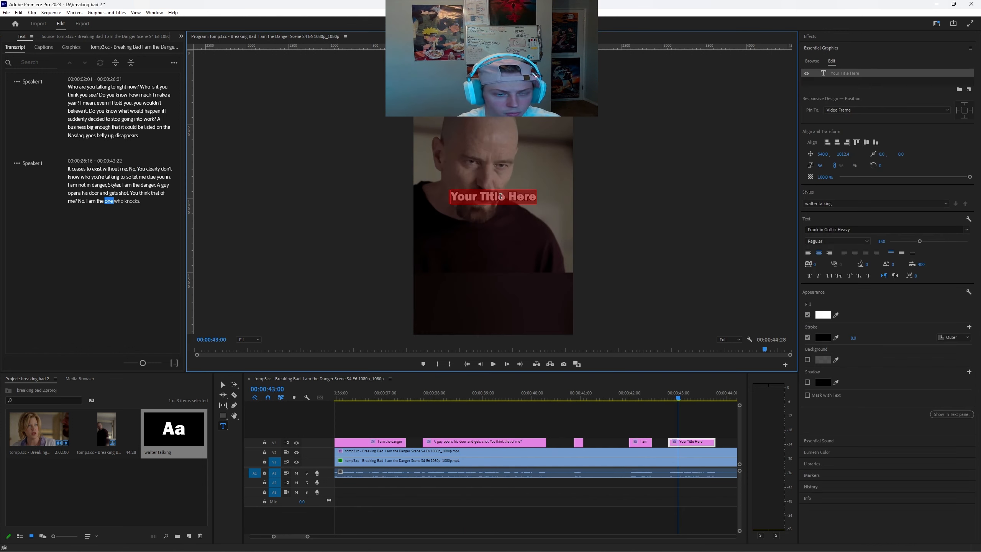
pyautogui.hotkey('ctrl', 'v')
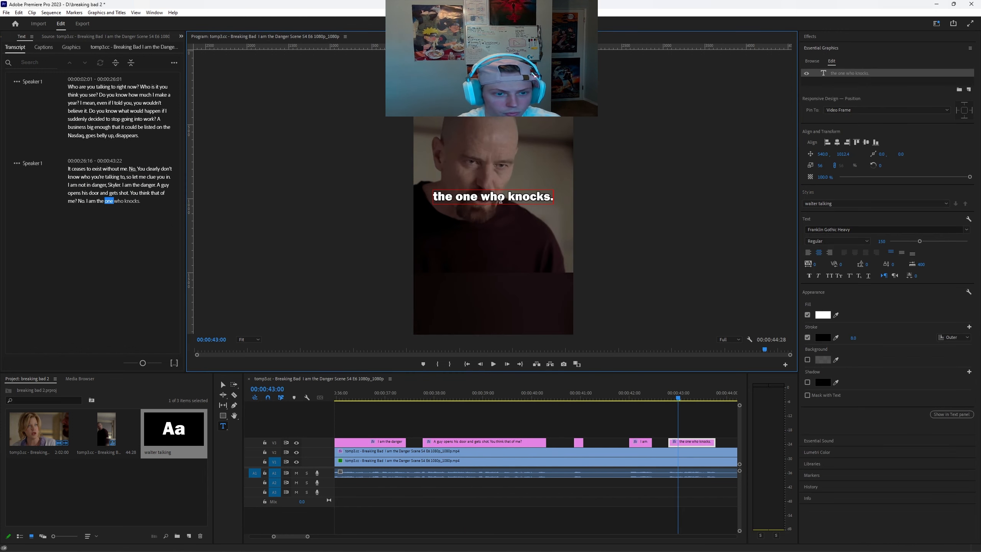
# Play the closing "I am" and "the one who knocks." titles, and scrub through the opening titles to check their timing.
pyautogui.click(622, 391)
pyautogui.press('space')
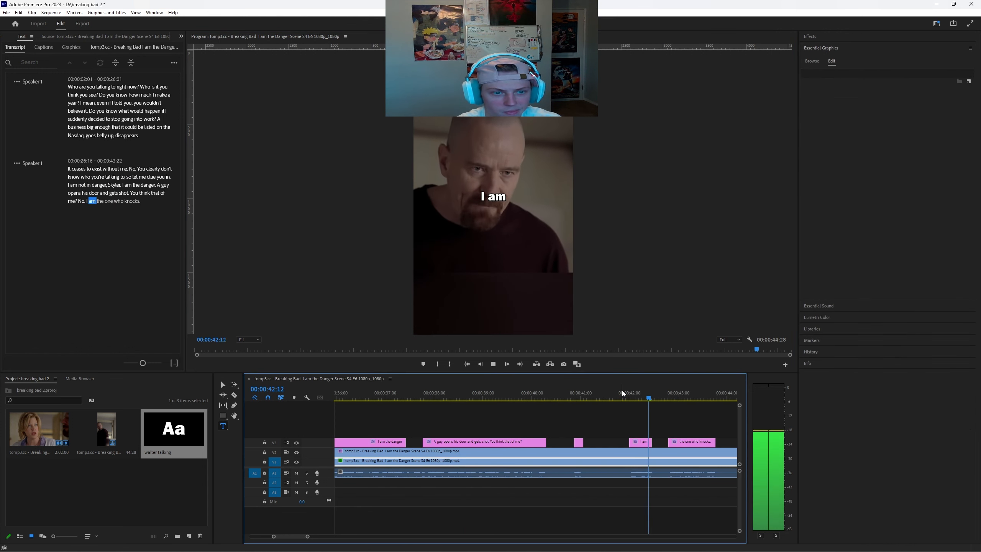
pyautogui.press('space')
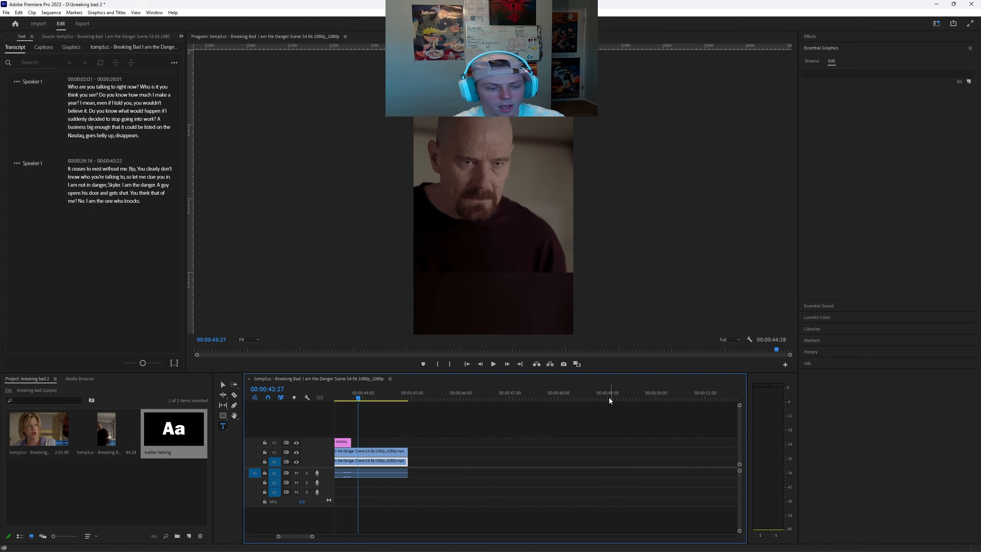
pyautogui.press('-')
pyautogui.press('-')
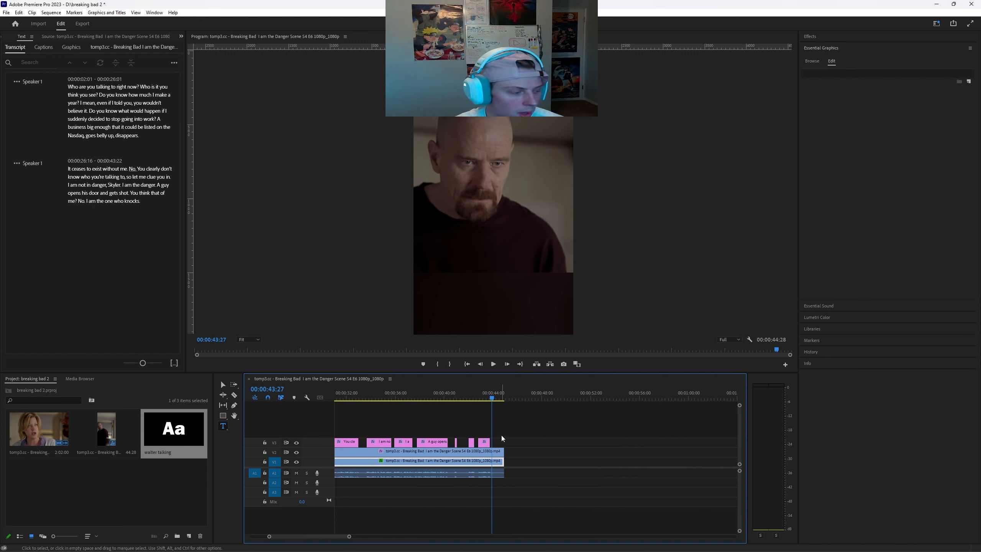
pyautogui.hscroll(-5, 501, 435)
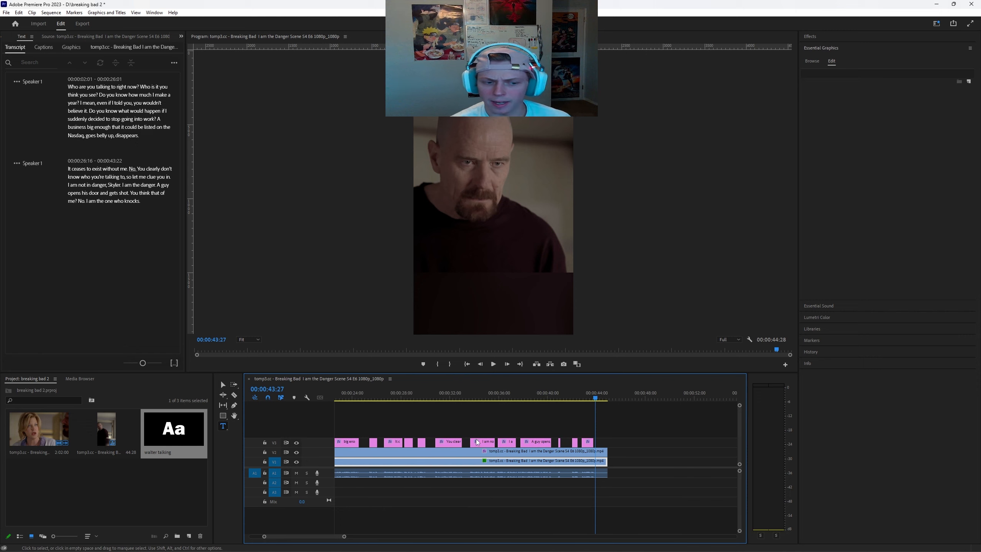
pyautogui.press('-')
pyautogui.moveTo(371, 402); pyautogui.dragTo(347, 404)
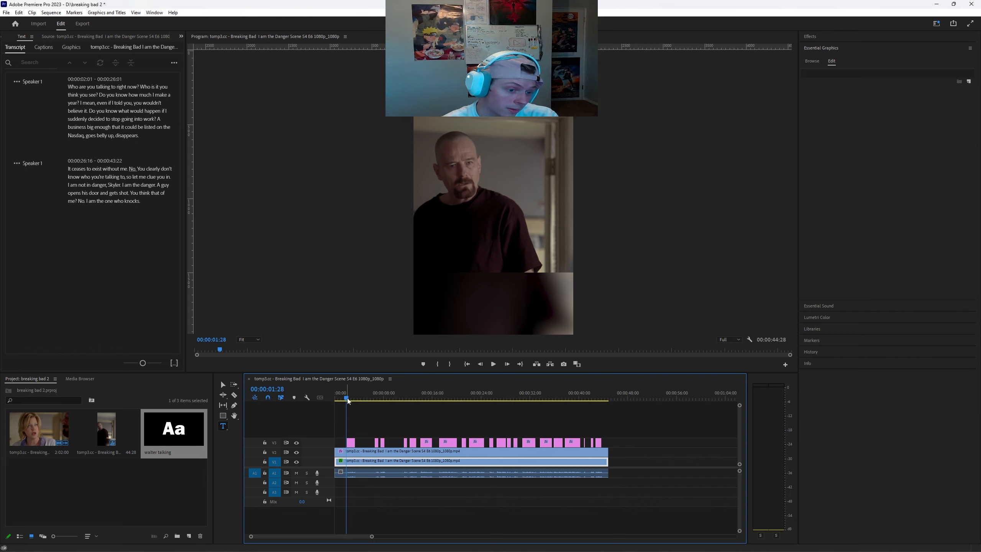
pyautogui.click(353, 401)
pyautogui.moveTo(351, 401); pyautogui.dragTo(380, 400)
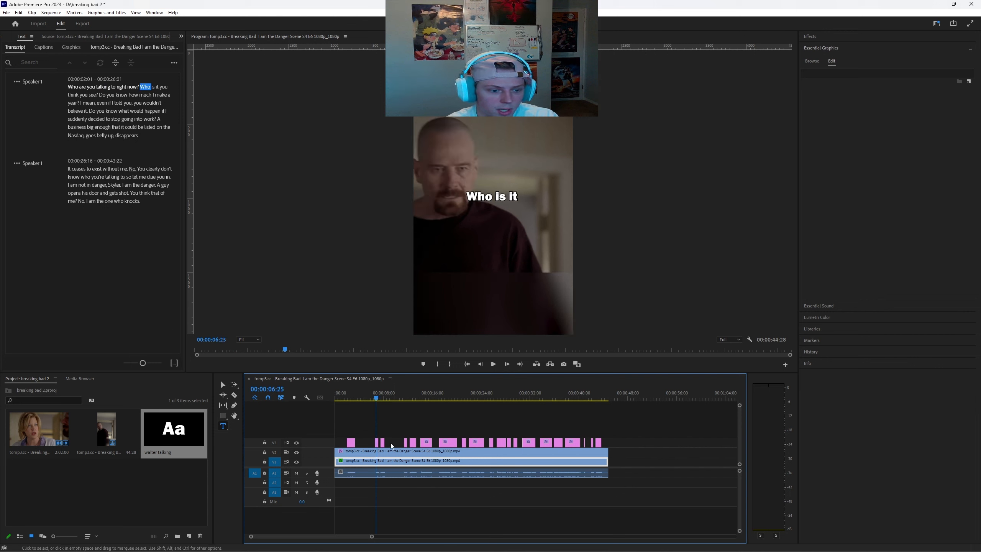
pyautogui.click(484, 196)
pyautogui.write('==')
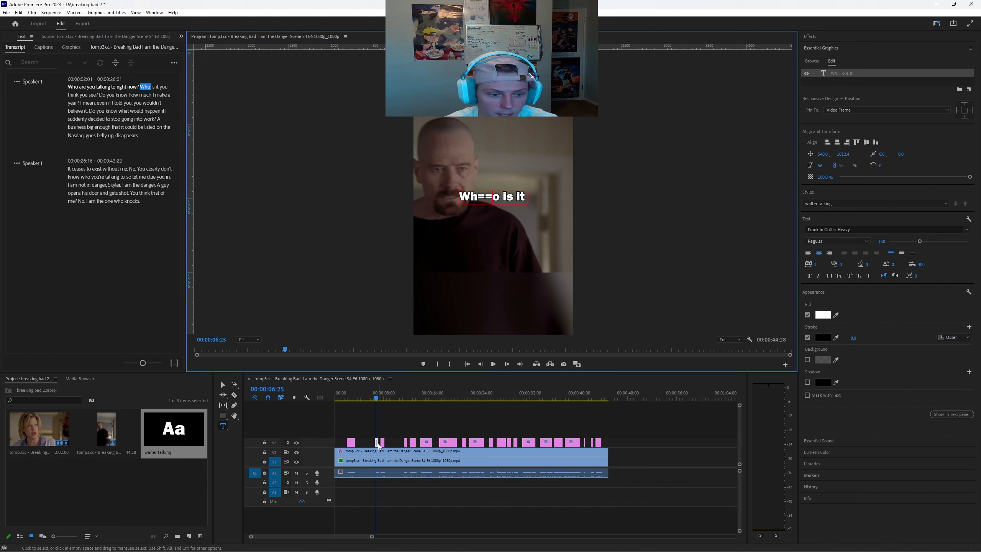
pyautogui.press('BackSpace')
pyautogui.click(382, 430)
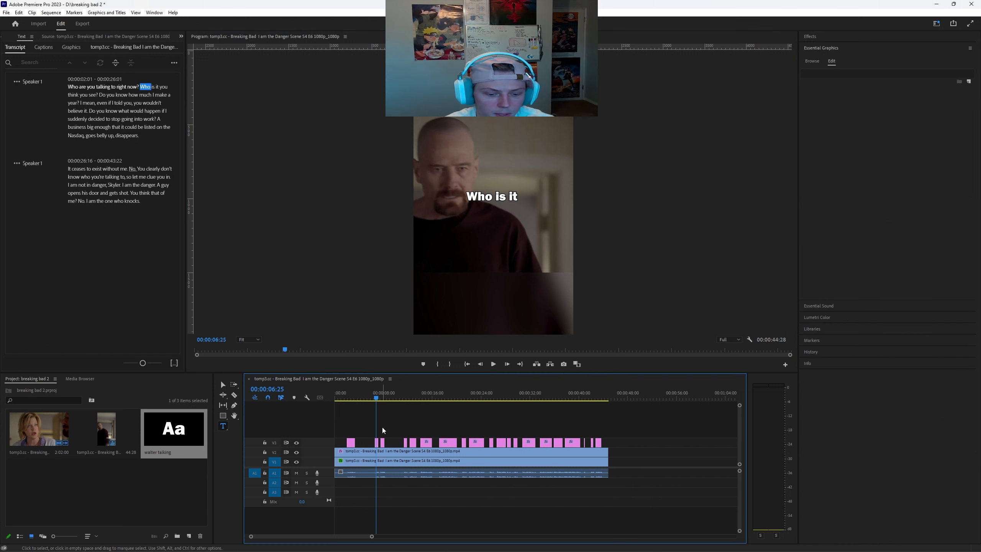
pyautogui.press('=')
pyautogui.press('=')
pyautogui.press('=')
pyautogui.click(531, 441)
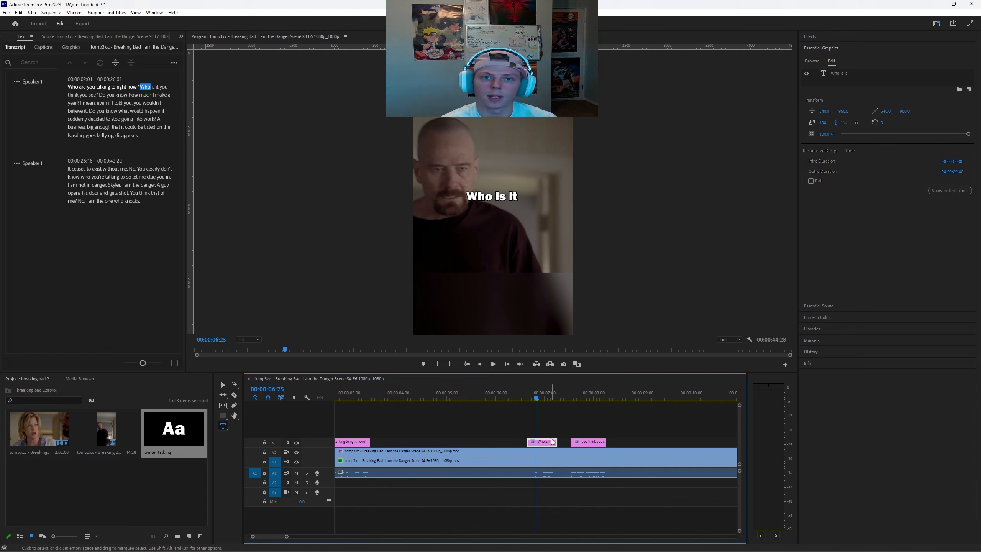
pyautogui.press('-')
pyautogui.press('-')
pyautogui.press('-')
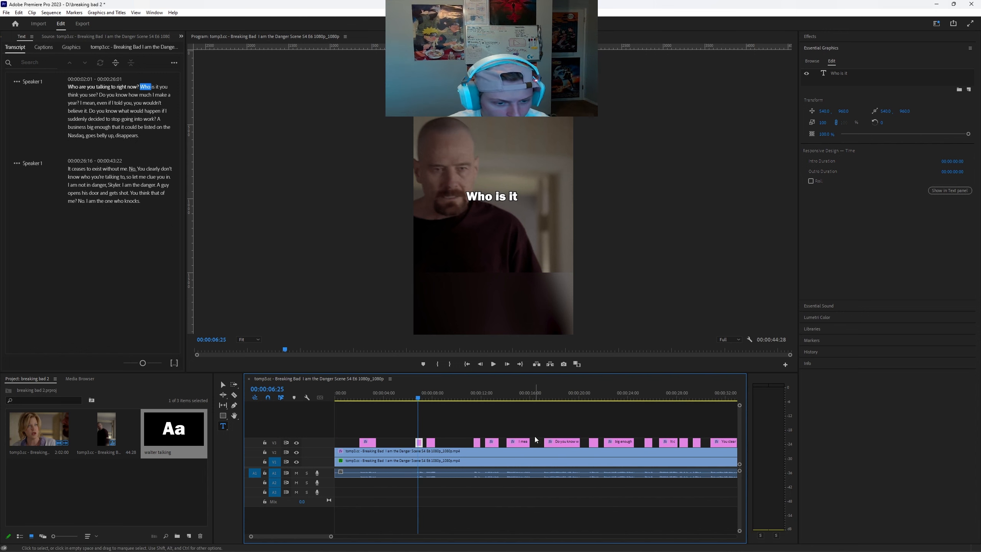
# Play the "Who are you talking to right now?" title repeatedly to compare its text with the pace of the speech.
pyautogui.moveTo(375, 400); pyautogui.dragTo(394, 423)
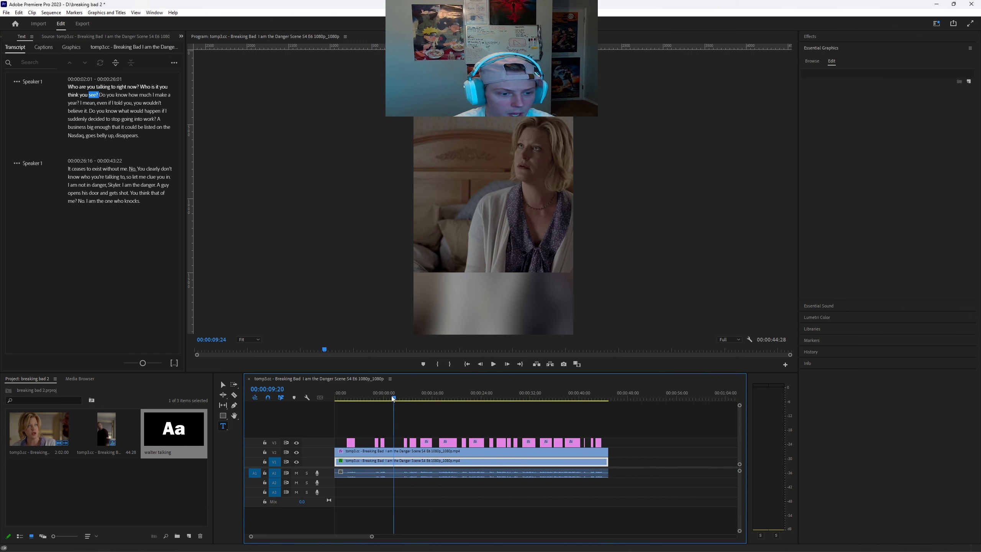
pyautogui.click(344, 402)
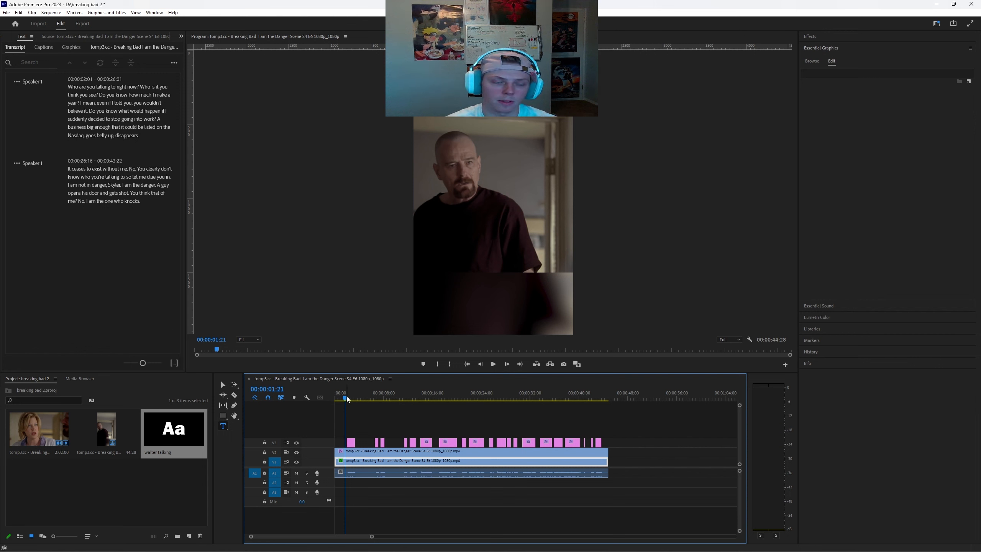
pyautogui.press('space')
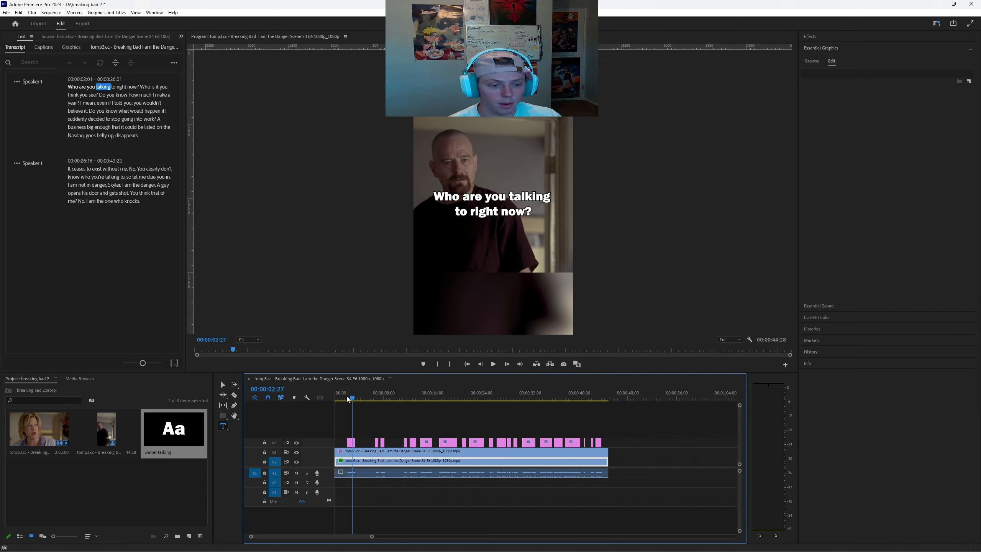
pyautogui.moveTo(352, 399); pyautogui.dragTo(345, 399)
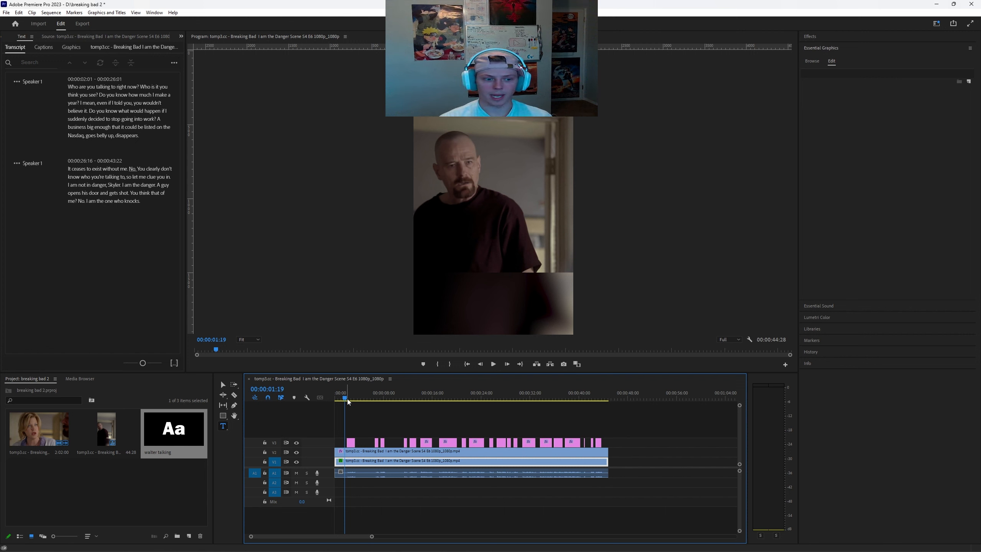
pyautogui.press('space')
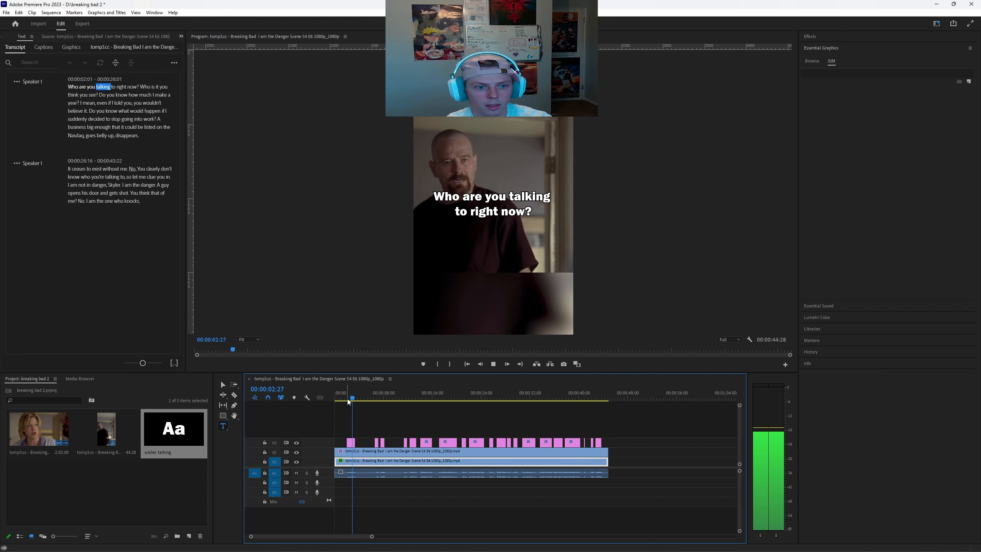
pyautogui.press('space')
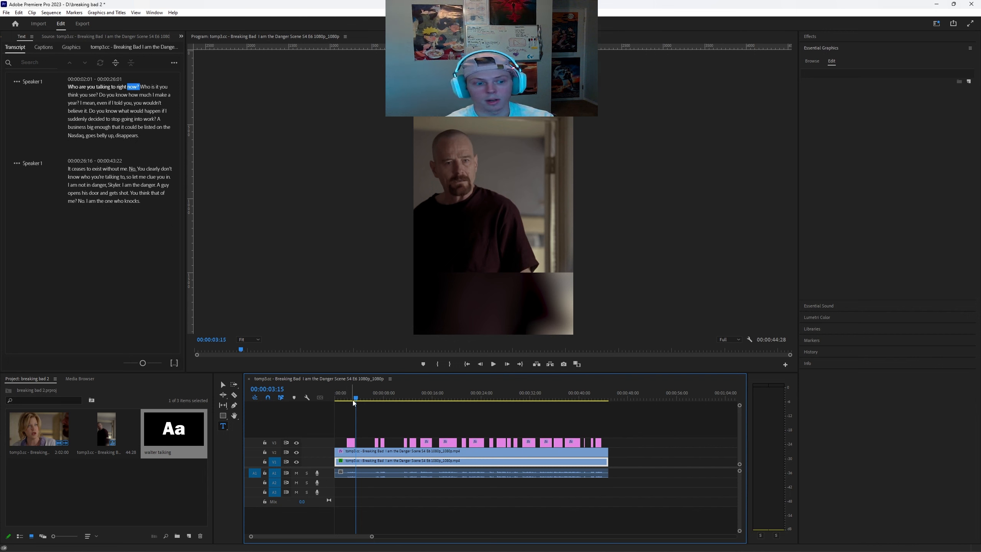
pyautogui.moveTo(354, 404); pyautogui.dragTo(349, 399)
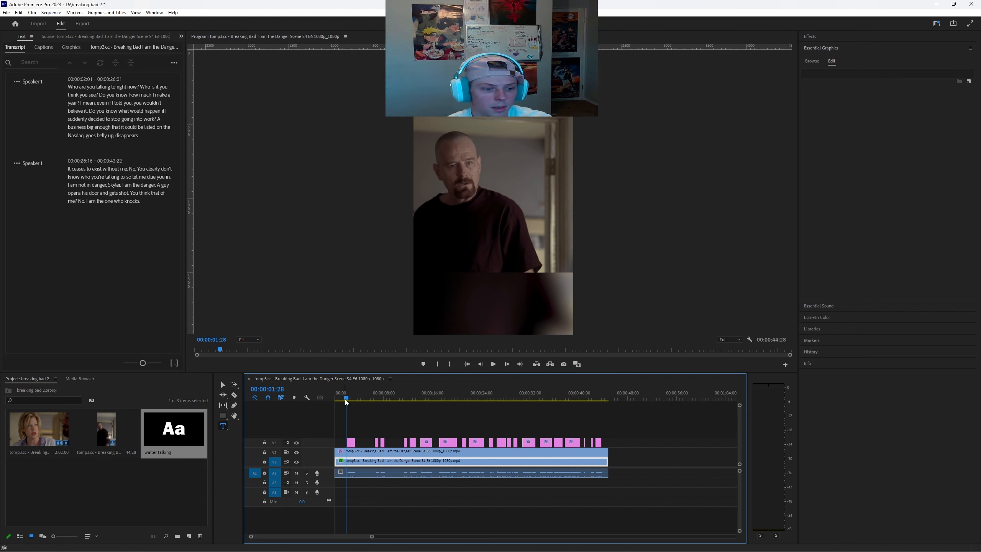
pyautogui.press('=')
pyautogui.press('=')
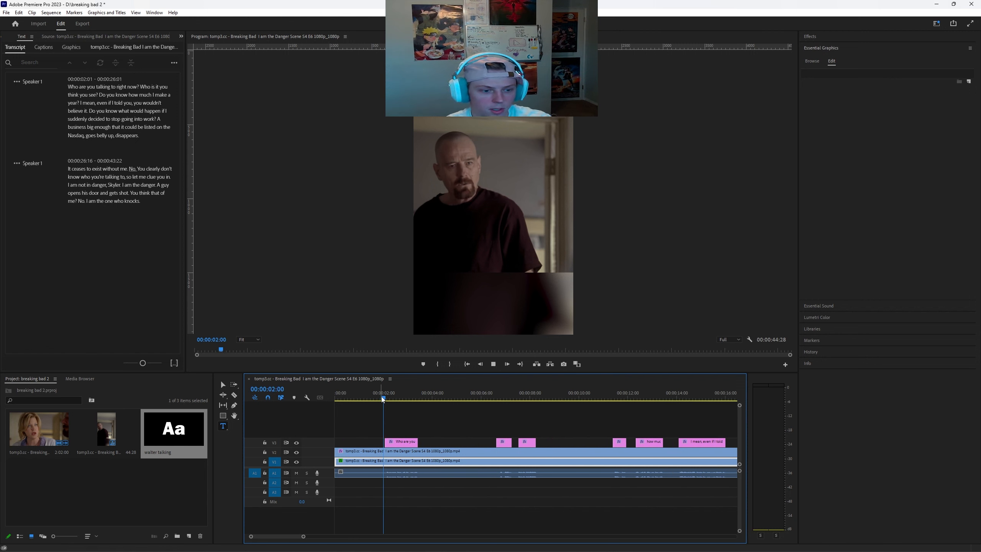
pyautogui.press('space')
pyautogui.click(376, 397)
pyautogui.press('space')
pyautogui.press('space')
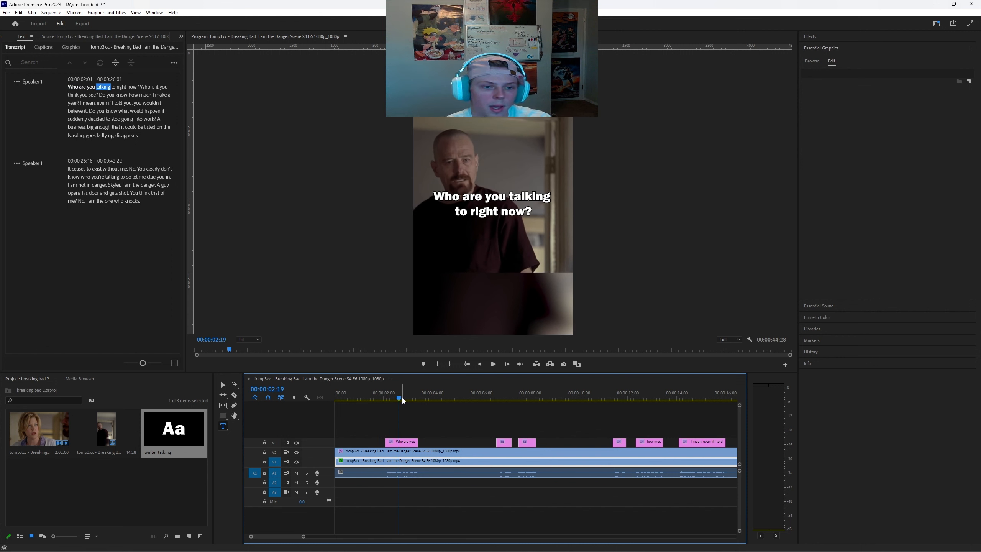
pyautogui.press('space')
pyautogui.press('space')
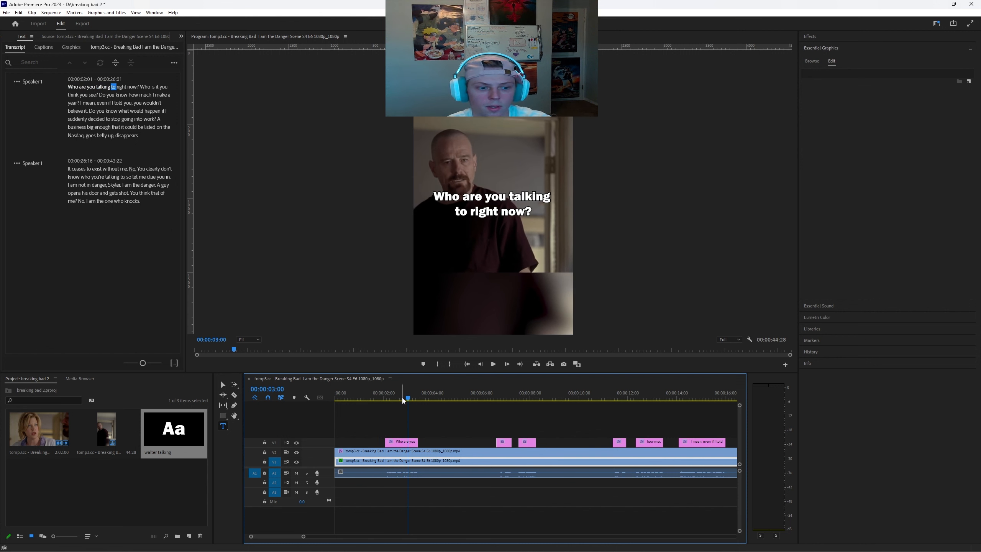
pyautogui.press('space')
pyautogui.press('space')
pyautogui.click(385, 397)
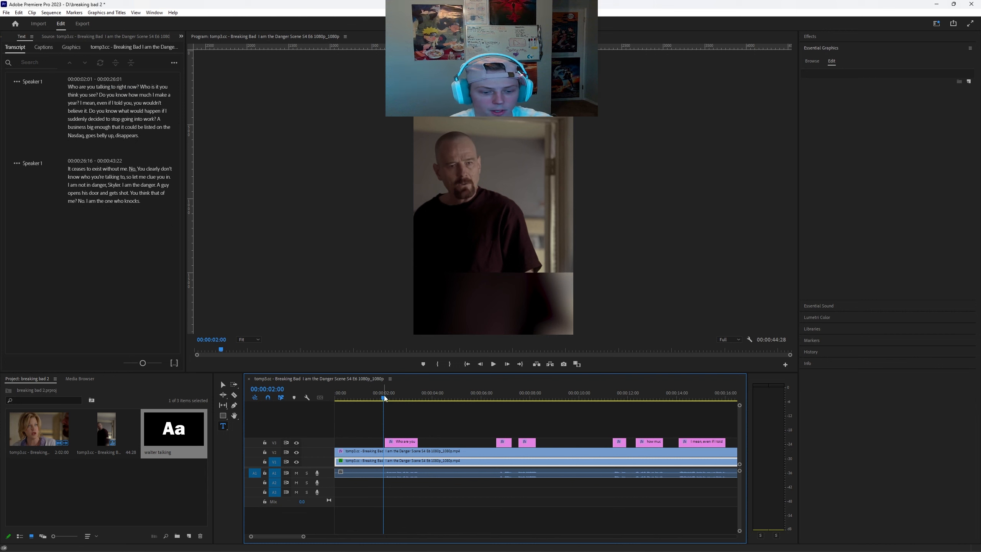
# Locate the break within the opening phrase by listening and split the "Who are you talking to right now?" title at 00:00:02:16.
pyautogui.press('=')
pyautogui.press('=')
pyautogui.click(537, 398)
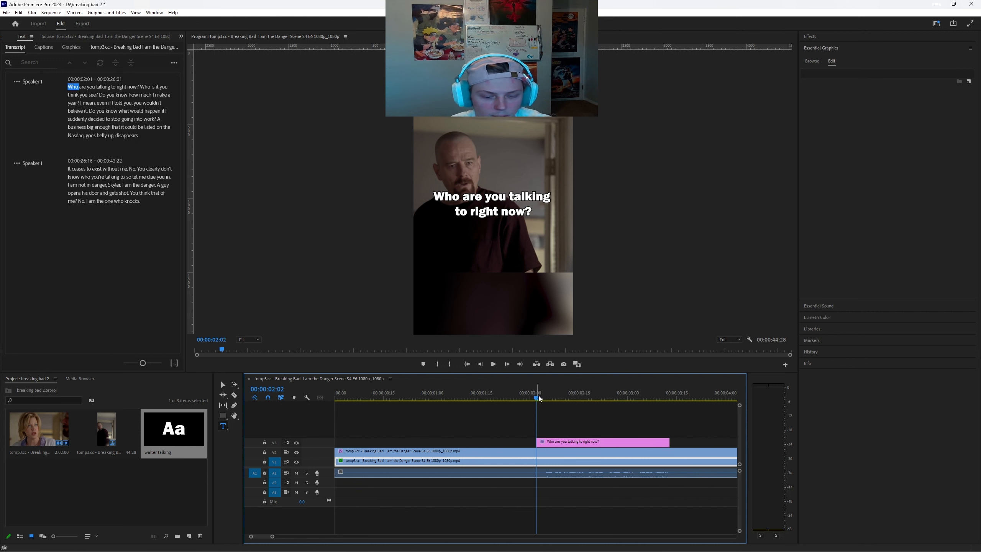
pyautogui.press('space')
pyautogui.press('space')
pyautogui.scroll(5, 475, 410)
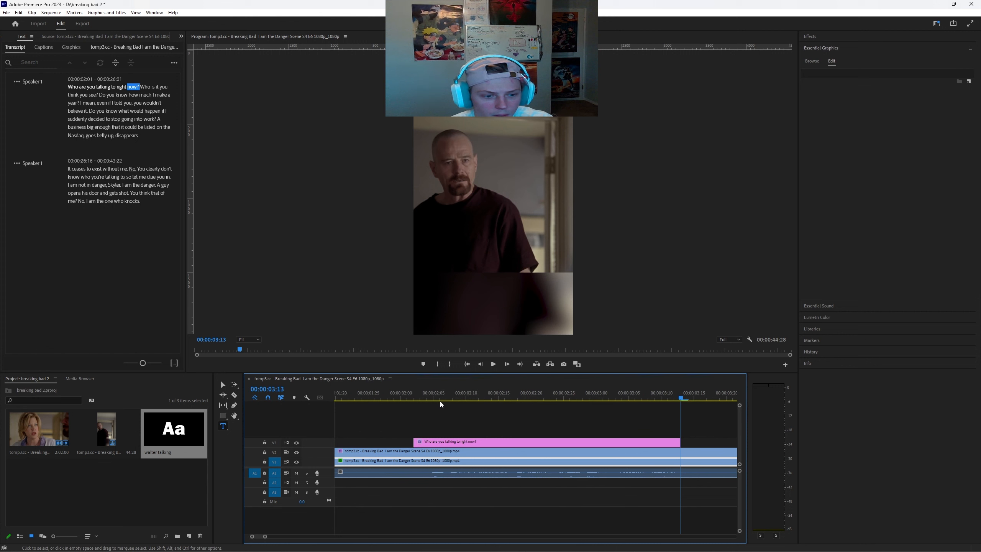
pyautogui.click(424, 396)
pyautogui.moveTo(425, 397); pyautogui.dragTo(413, 399)
pyautogui.press('space')
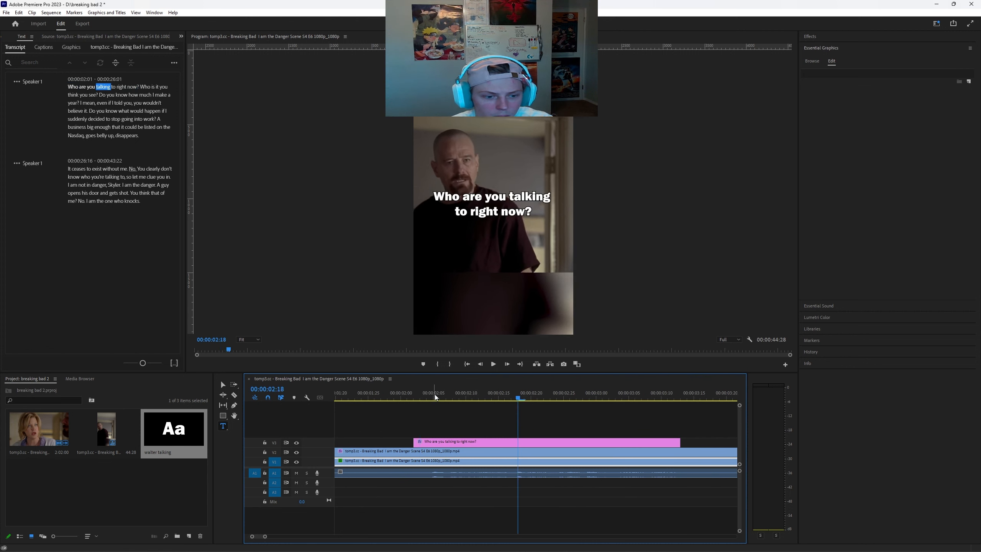
pyautogui.press('space')
pyautogui.click(506, 443)
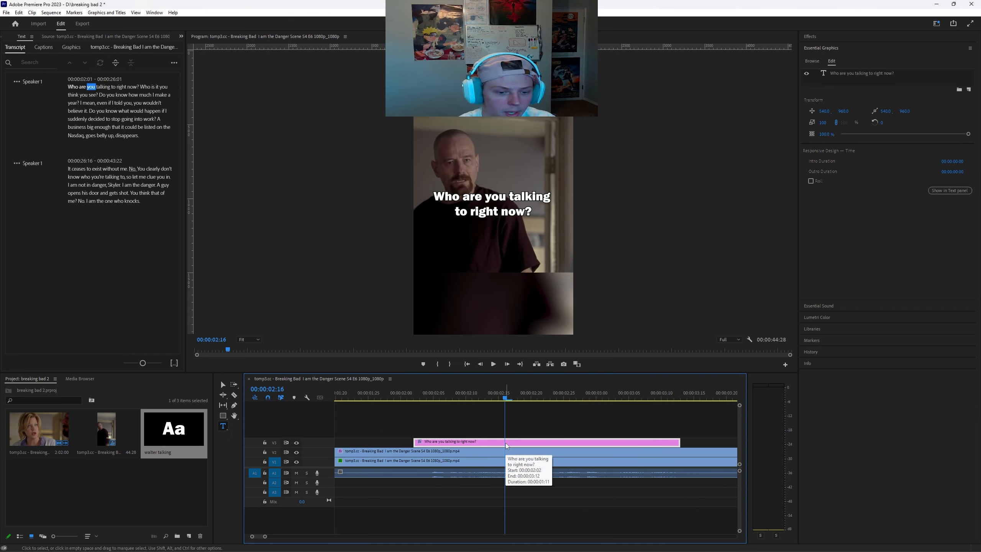
pyautogui.hotkey('ctrl', 'k')
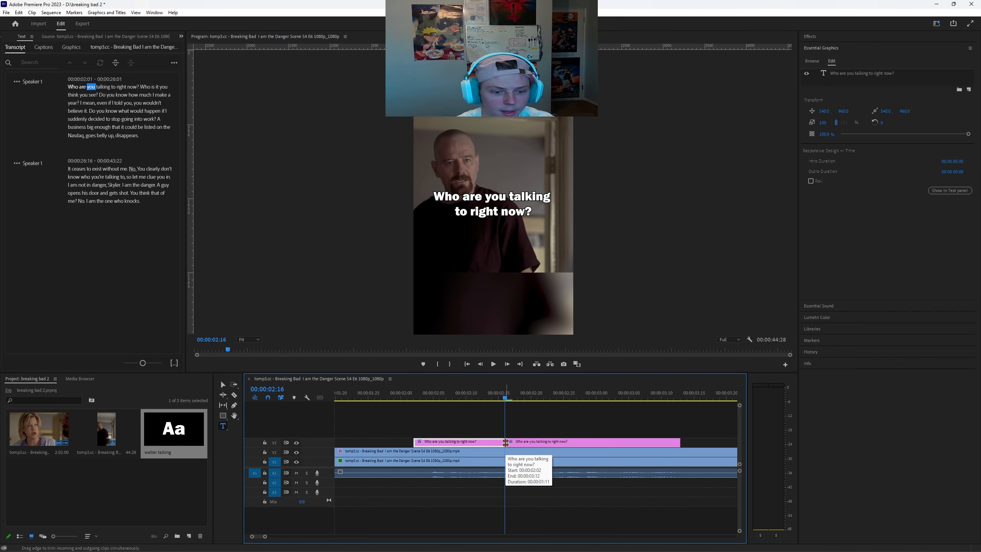
# Cut the text of the first part of the split opening title down to "Who are you".
pyautogui.click(460, 398)
pyautogui.moveTo(533, 212); pyautogui.dragTo(485, 199)
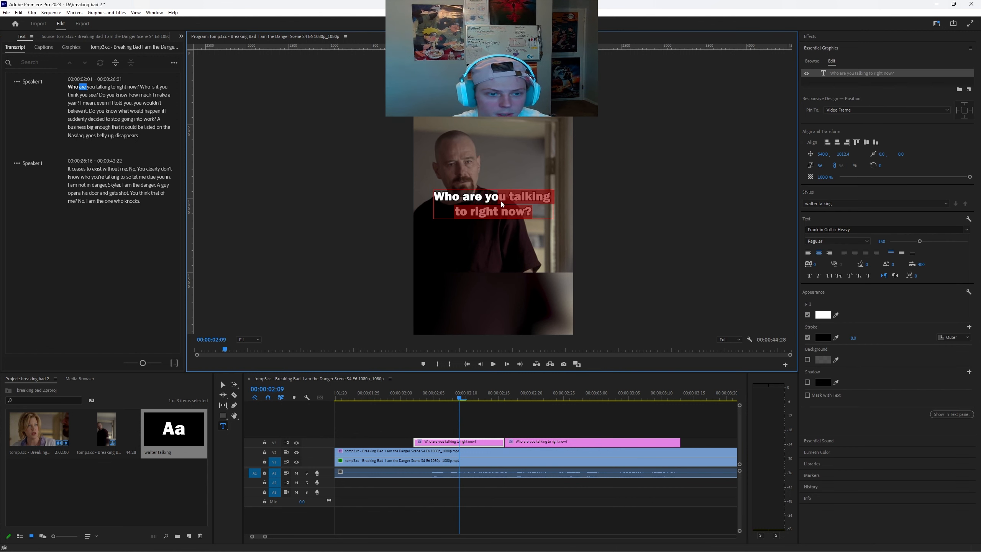
pyautogui.press('BackSpace')
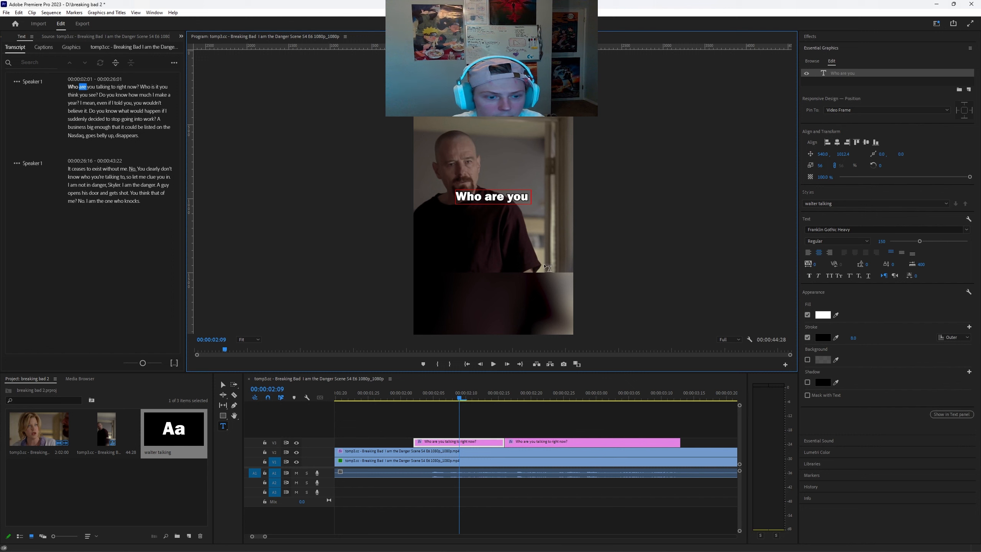
# Play the "Who are you" title and the one after it repeatedly to check the changeover against the speech.
pyautogui.moveTo(439, 399); pyautogui.dragTo(415, 398)
pyautogui.press('space')
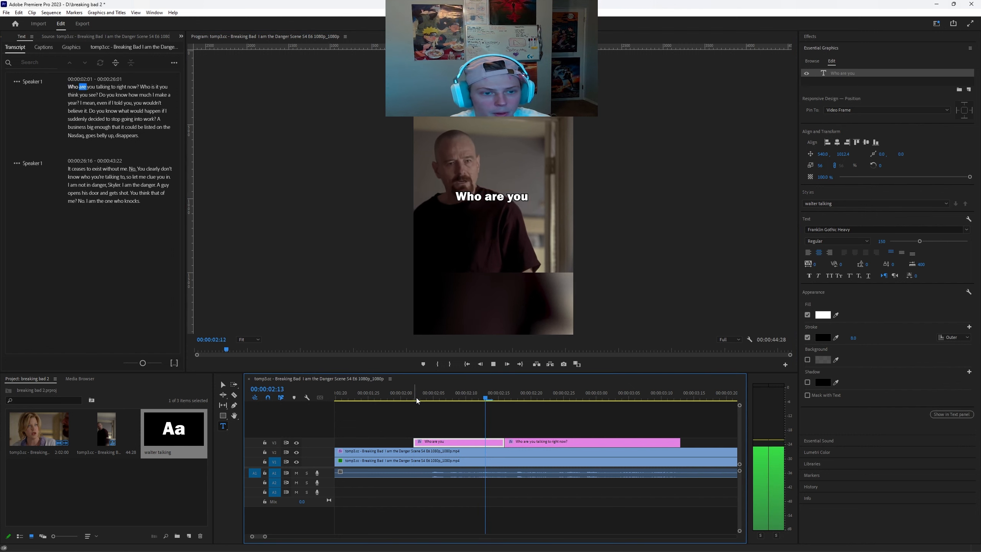
pyautogui.press('space')
pyautogui.moveTo(526, 398); pyautogui.dragTo(408, 396)
pyautogui.press('space')
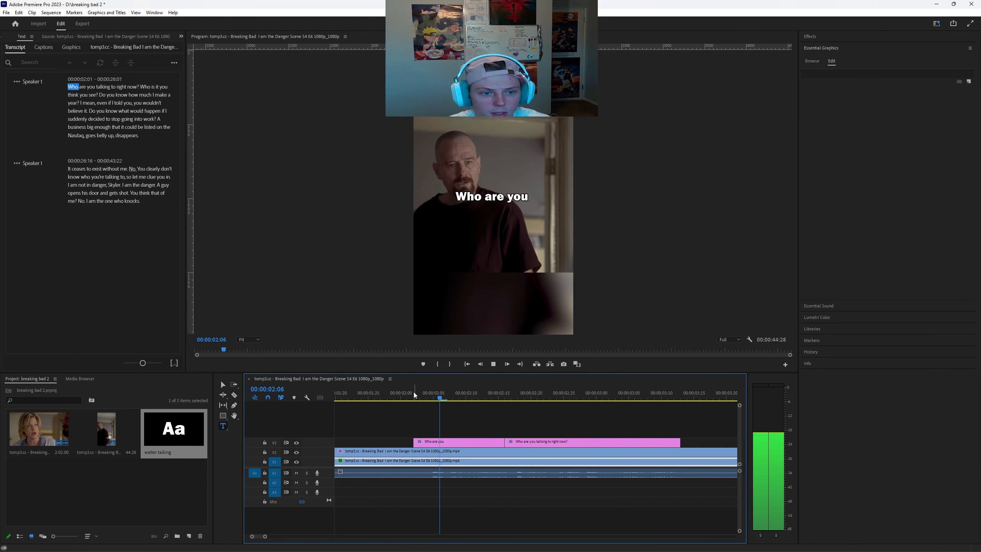
pyautogui.press('space')
pyautogui.moveTo(526, 399); pyautogui.dragTo(410, 390)
pyautogui.press('space')
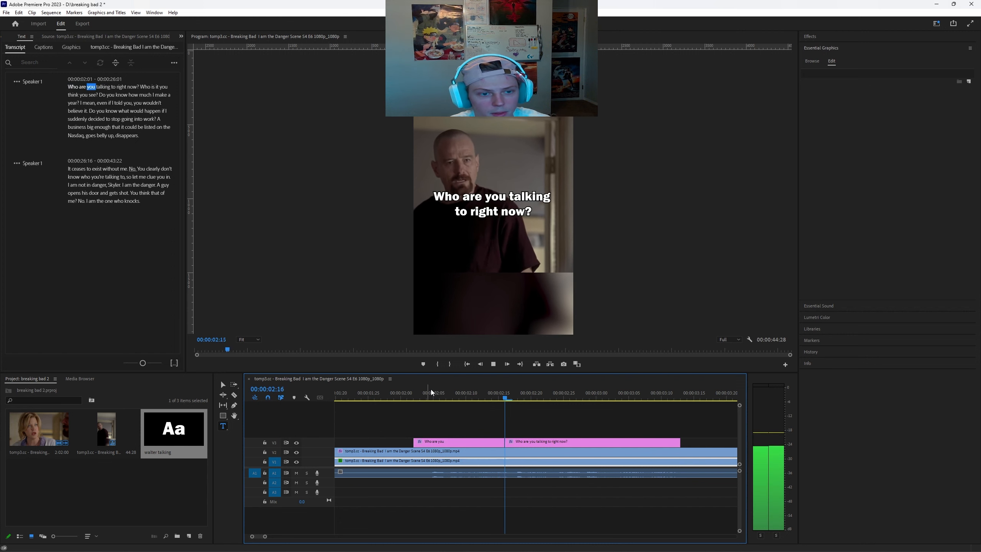
pyautogui.press('space')
# Find the next phrase break by listening and split the second "Who are you talking to right now?" title at 00:00:03:02.
pyautogui.moveTo(522, 396); pyautogui.dragTo(510, 397)
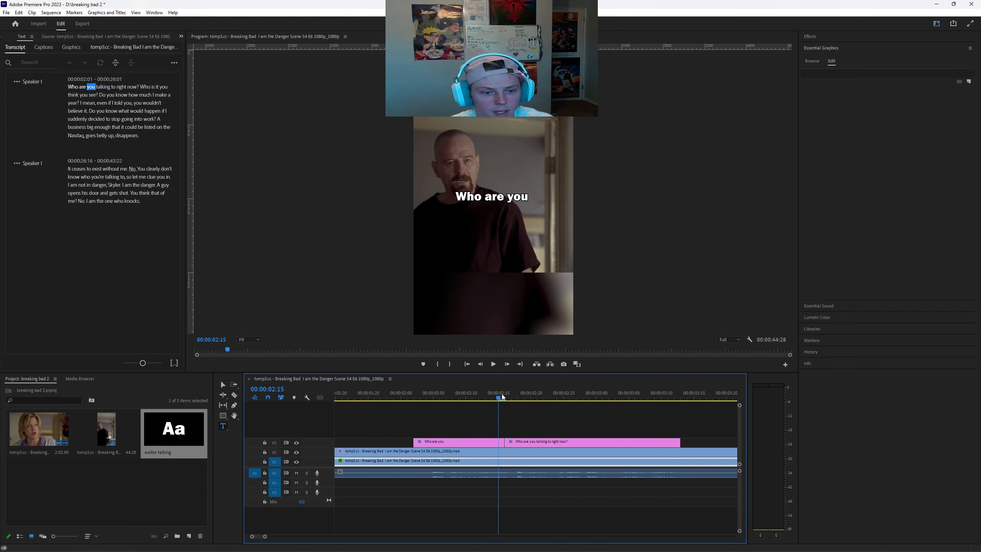
pyautogui.press('space')
pyautogui.press('space')
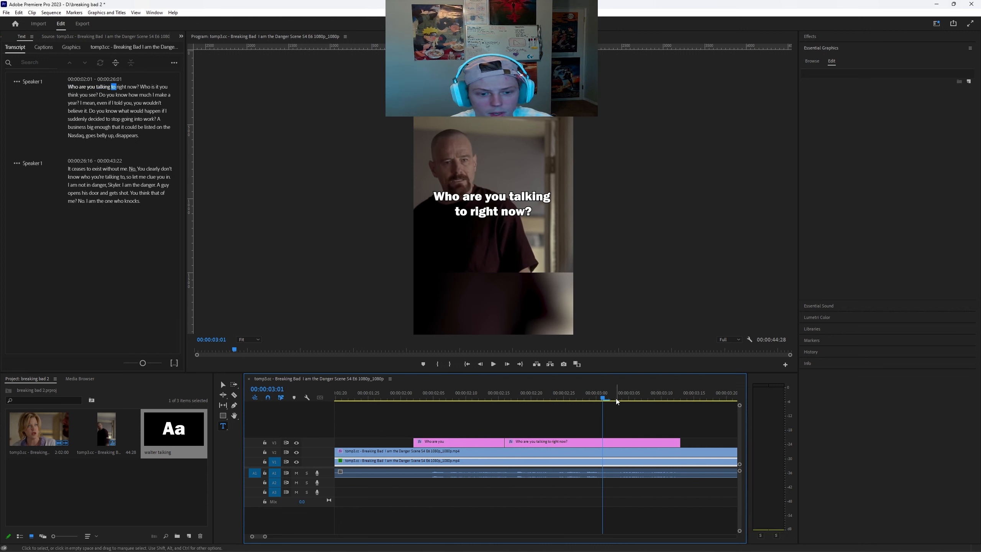
pyautogui.click(607, 441)
pyautogui.moveTo(618, 398); pyautogui.dragTo(616, 399)
pyautogui.click(614, 397)
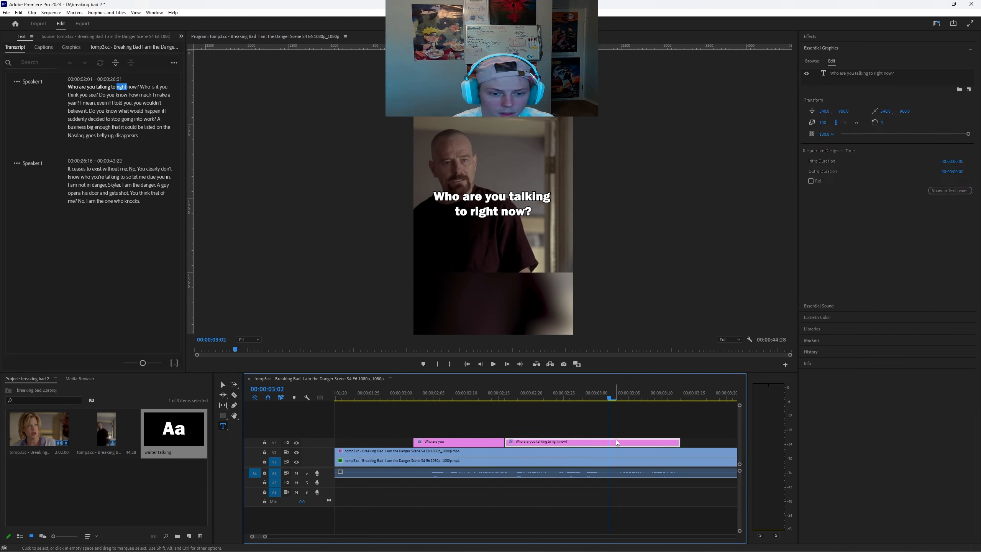
pyautogui.hotkey('ctrl', 'k')
pyautogui.press('Left')
pyautogui.press('Left')
pyautogui.press('Left')
pyautogui.press('Left')
pyautogui.press('Left')
pyautogui.press('Left')
pyautogui.press('Left')
pyautogui.press('Left')
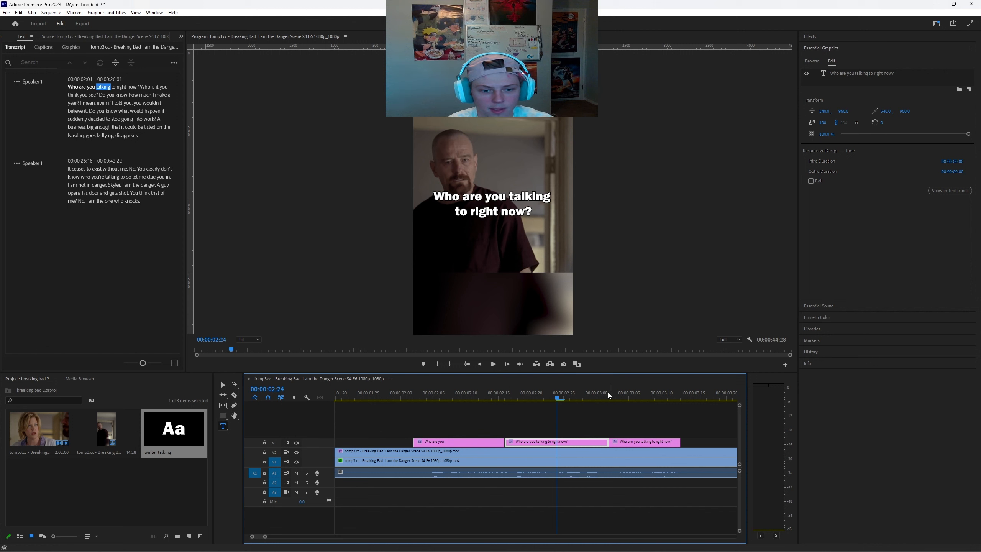
pyautogui.click(640, 395)
pyautogui.click(647, 442)
pyautogui.hotkey('ctrl', 'k')
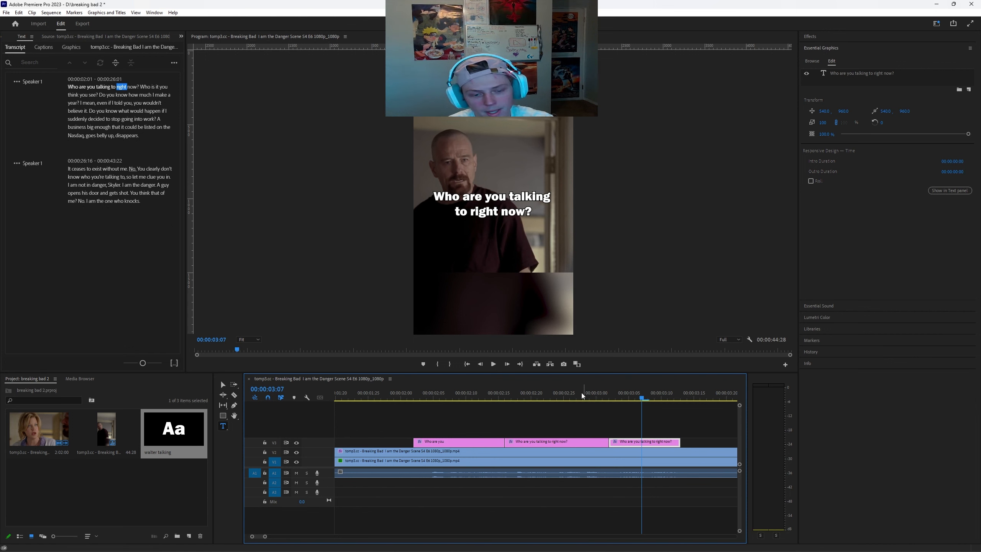
# Remove "Who are you" and "right now?" from the middle opening title so that it reads "talking to".
pyautogui.moveTo(581, 393); pyautogui.dragTo(557, 393)
pyautogui.click(559, 443)
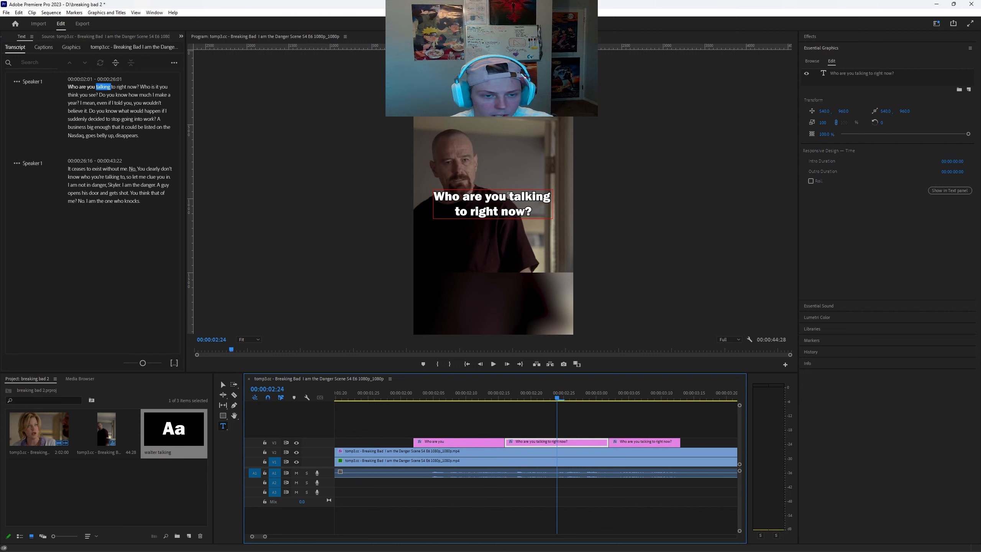
pyautogui.moveTo(510, 196); pyautogui.dragTo(411, 195)
pyautogui.press('BackSpace')
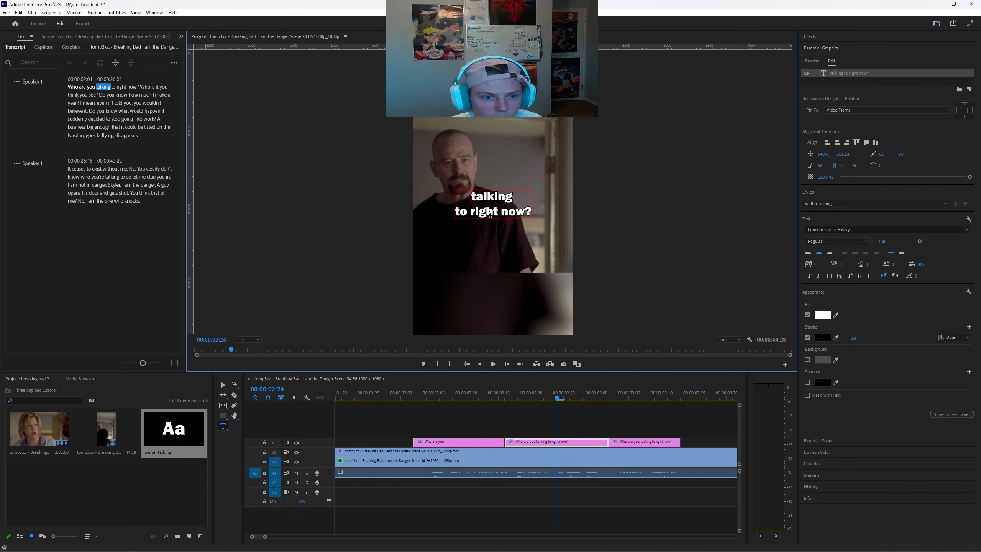
pyautogui.moveTo(472, 212); pyautogui.dragTo(543, 219)
pyautogui.press('BackSpace')
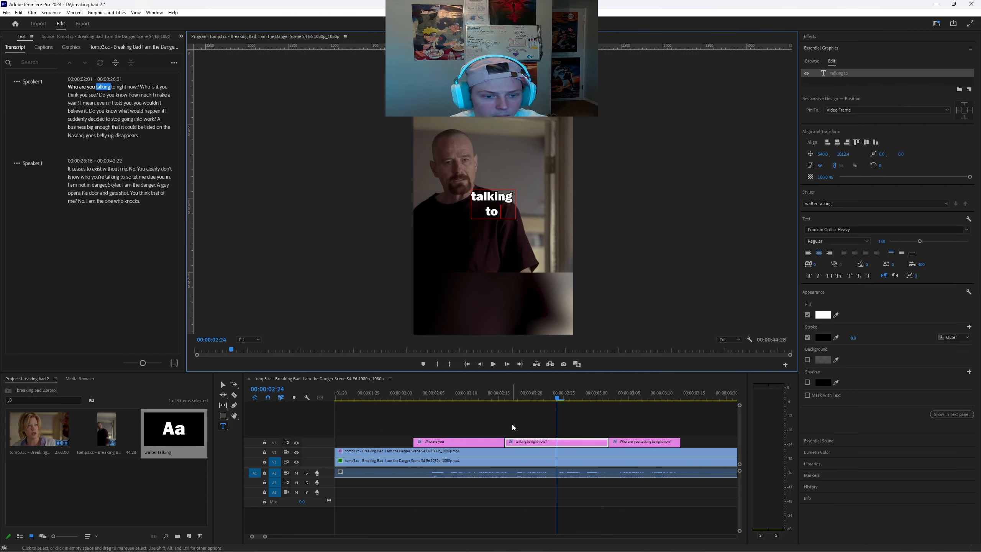
# Cut the third opening title's text down to "right now?" and put the middle title's "talking to" on a single line.
pyautogui.click(413, 402)
pyautogui.press('space')
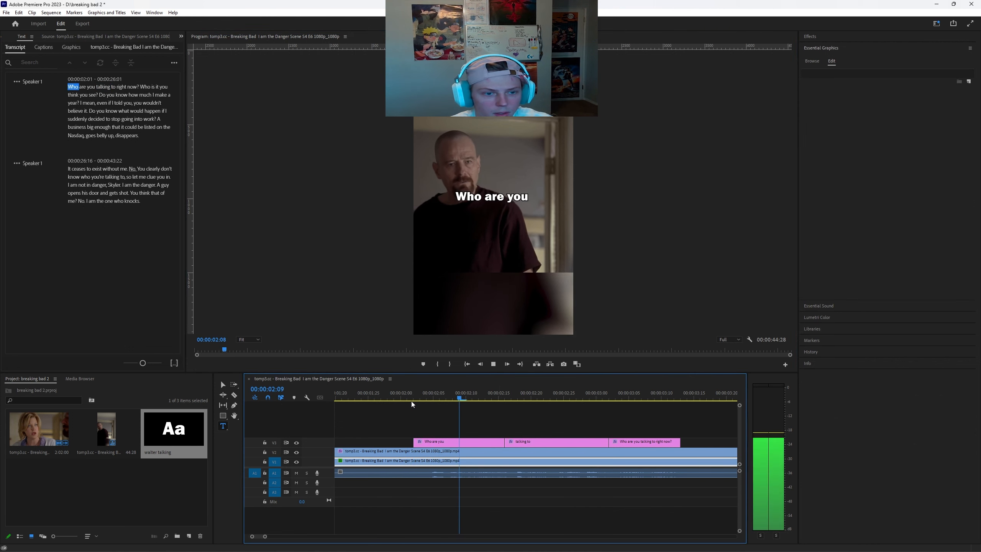
pyautogui.click(629, 399)
pyautogui.moveTo(472, 211); pyautogui.dragTo(429, 184)
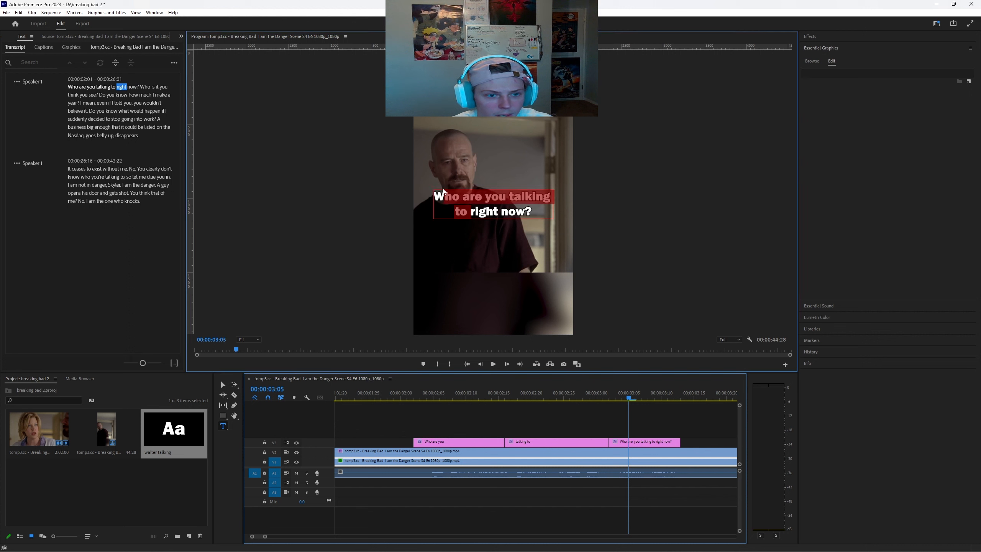
pyautogui.press('BackSpace')
pyautogui.moveTo(628, 399); pyautogui.dragTo(553, 397)
pyautogui.click(489, 213)
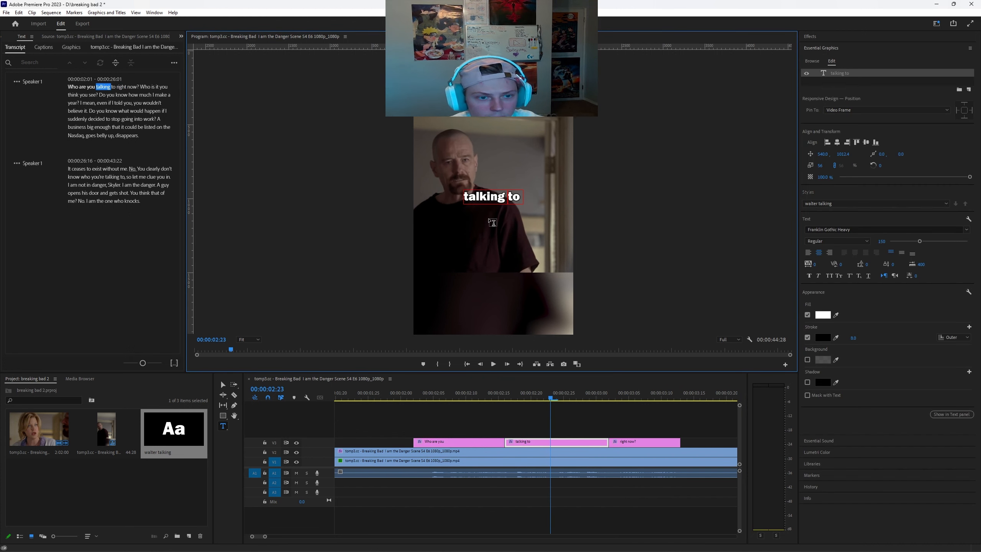
# Play the three opening phrase titles from just before "Who are you" to check their timing with the speech.
pyautogui.click(409, 394)
pyautogui.moveTo(409, 395); pyautogui.dragTo(401, 399)
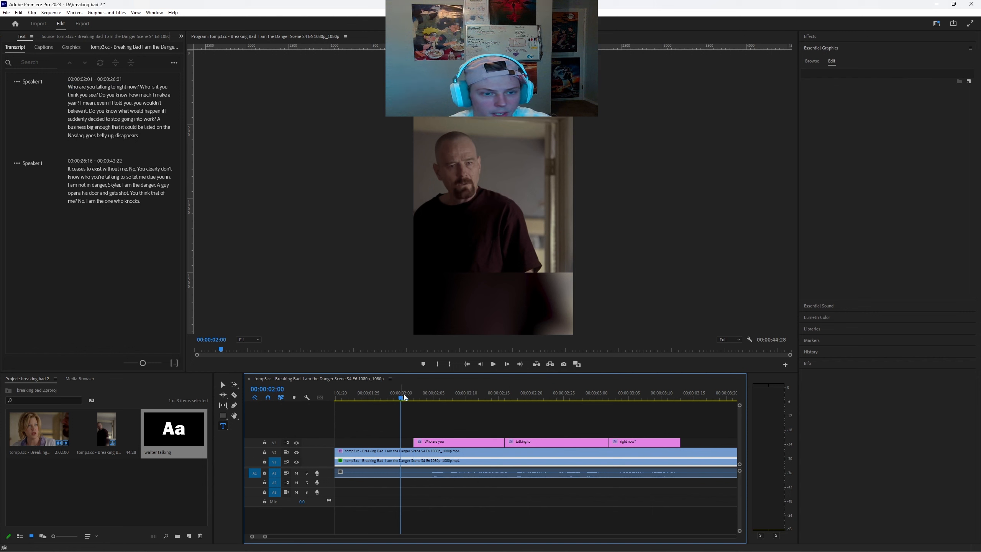
pyautogui.press('space')
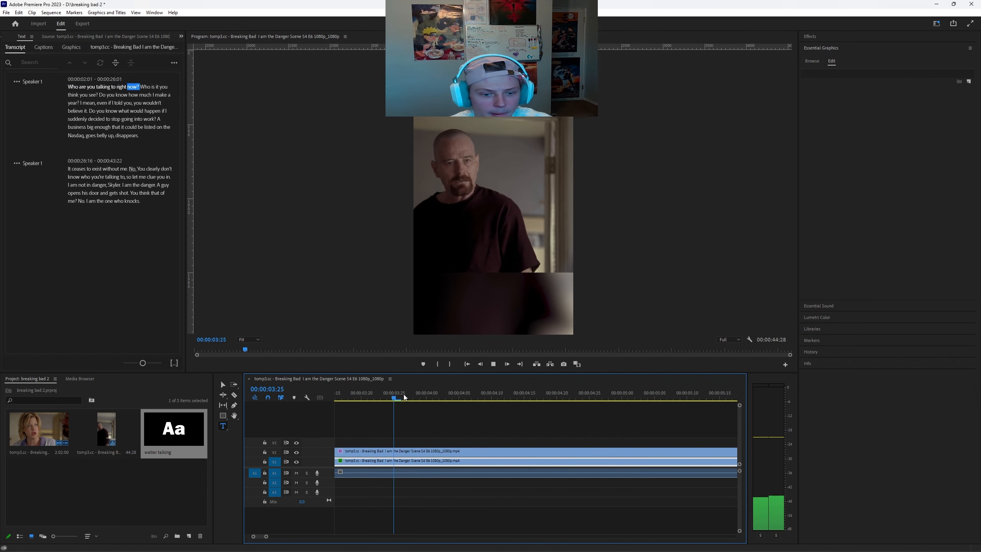
pyautogui.press('-')
pyautogui.press('-')
pyautogui.click(403, 395)
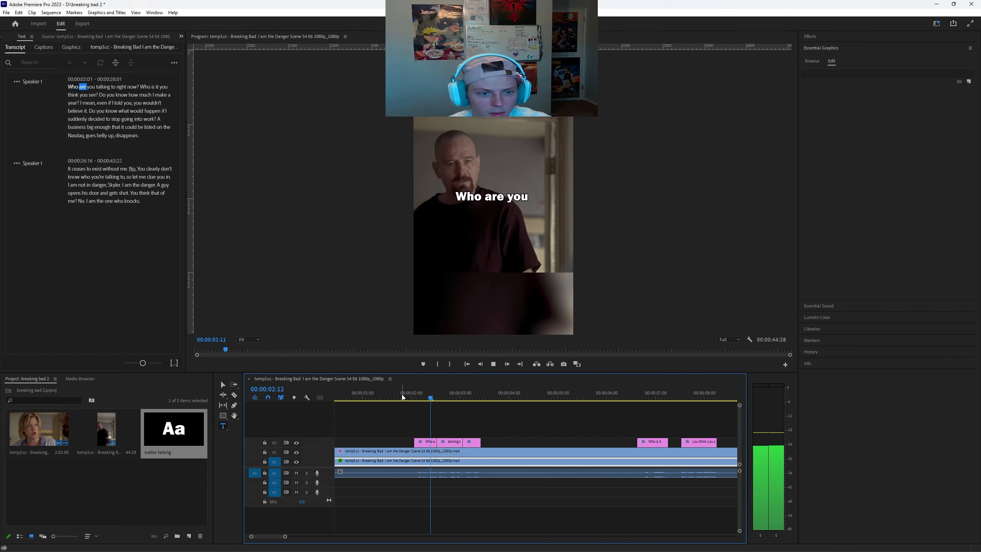
pyautogui.press('space')
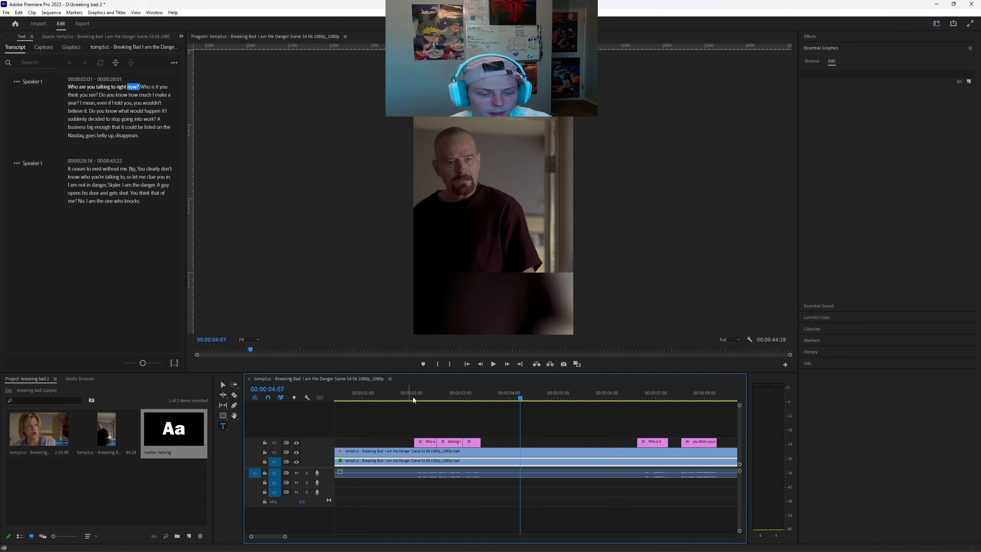
# Listen to the "I am not in danger" title and split it after the spoken "I am" at 00:00:33:28.
pyautogui.scroll(-2, 601, 428)
pyautogui.scroll(-3, 596, 430)
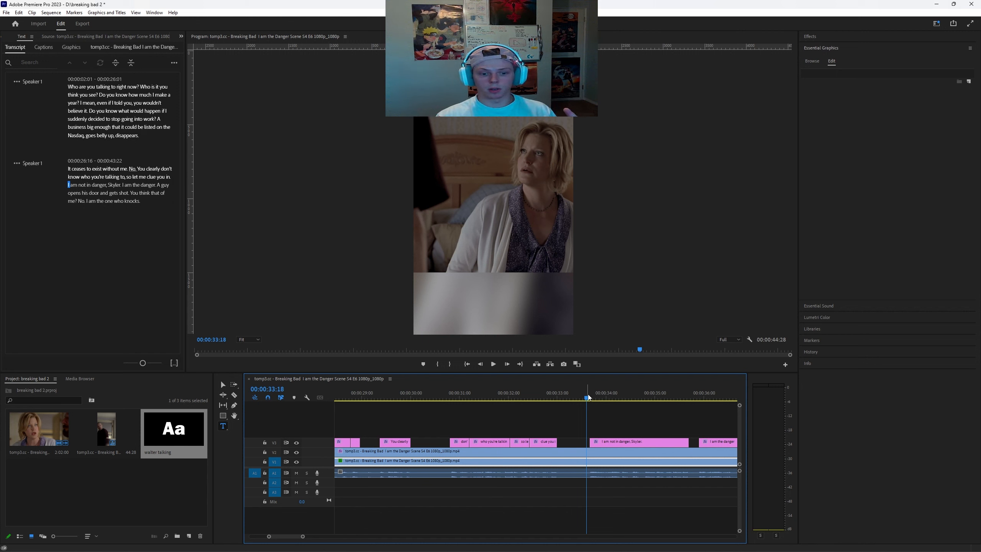
pyautogui.scroll(-2, 622, 404)
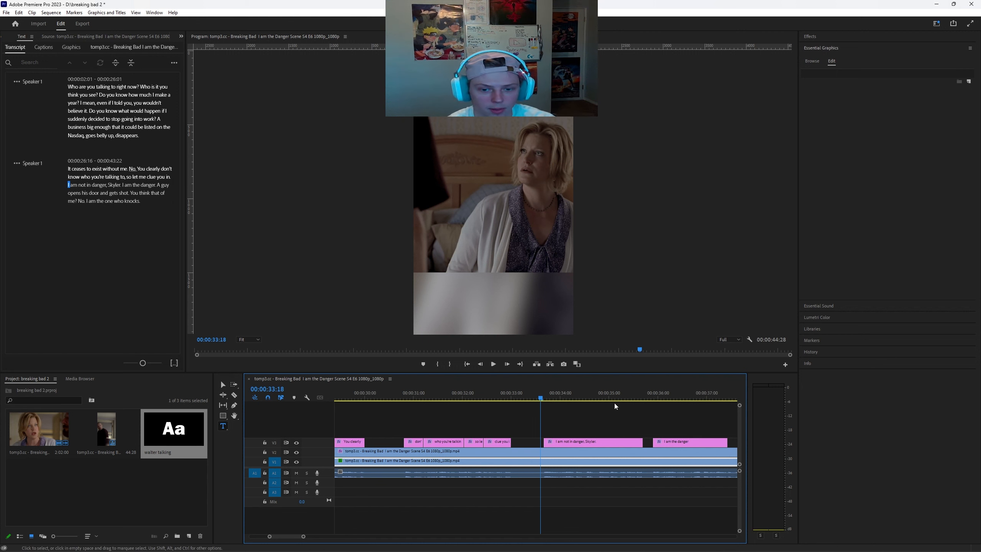
pyautogui.scroll(-2, 491, 430)
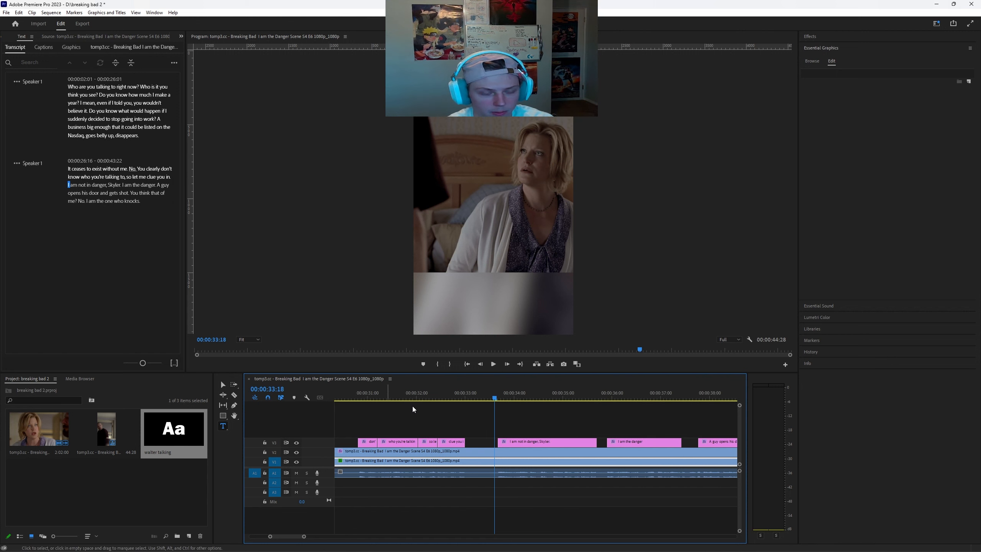
pyautogui.click(499, 399)
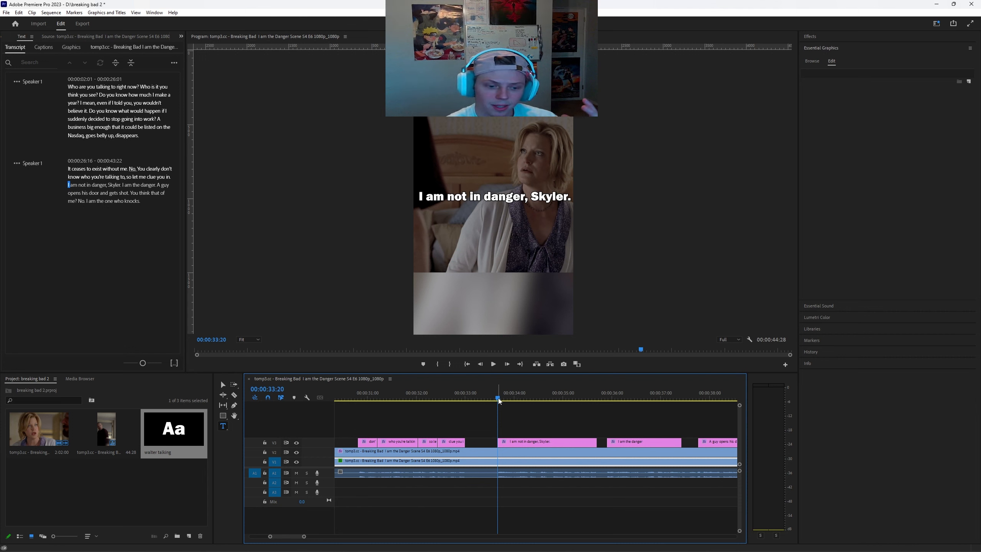
pyautogui.press('=')
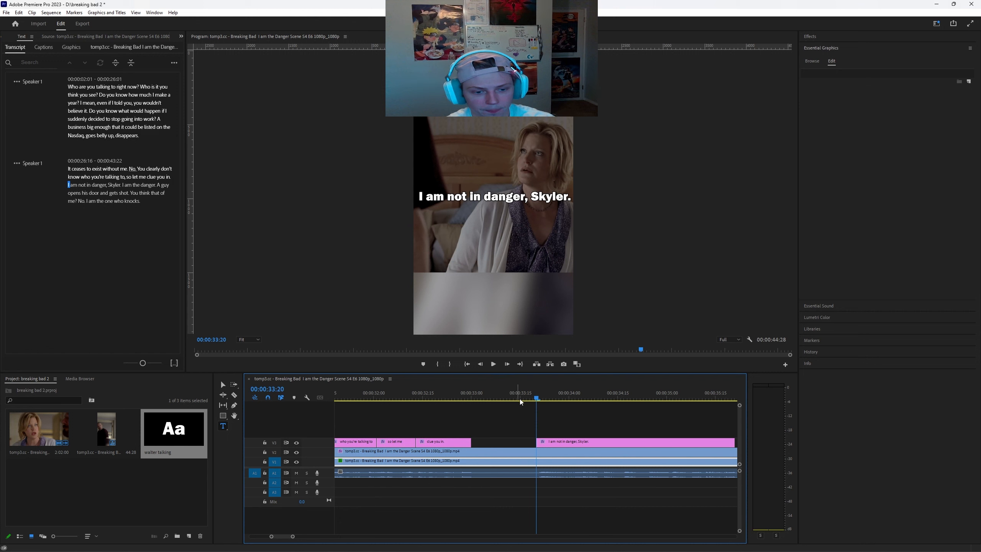
pyautogui.scroll(-2, 509, 405)
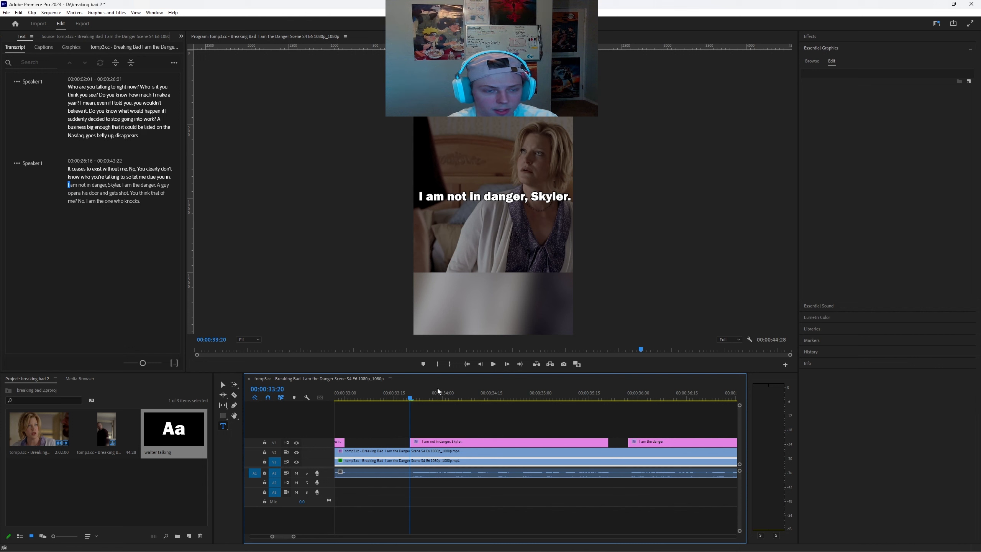
pyautogui.press('space')
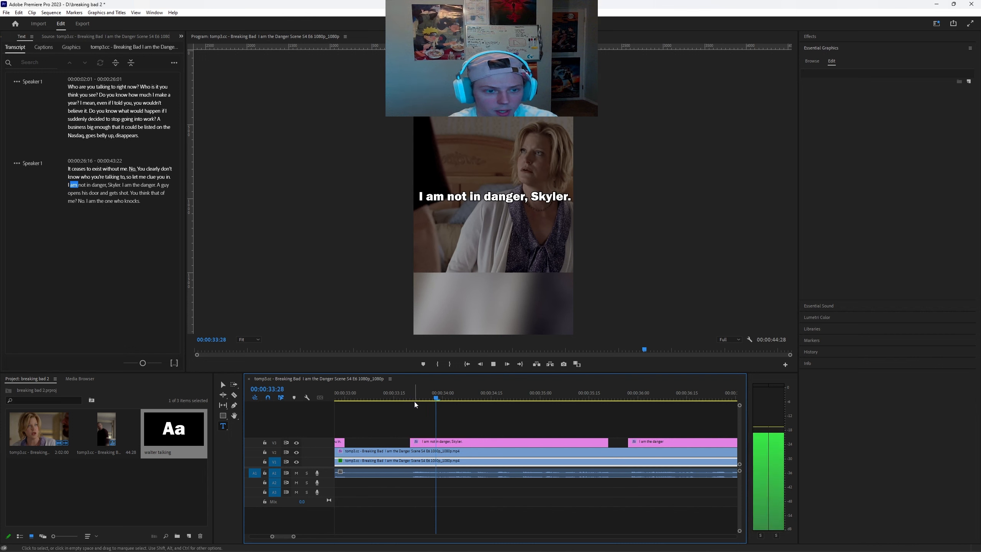
pyautogui.press('space')
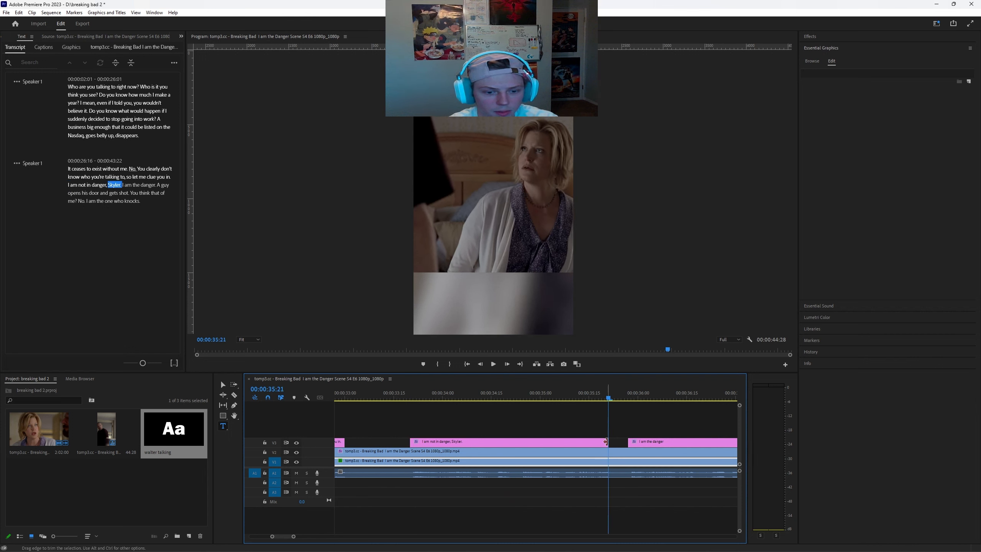
pyautogui.moveTo(410, 404); pyautogui.dragTo(436, 404)
pyautogui.click(438, 443)
pyautogui.hotkey('ctrl', 'k')
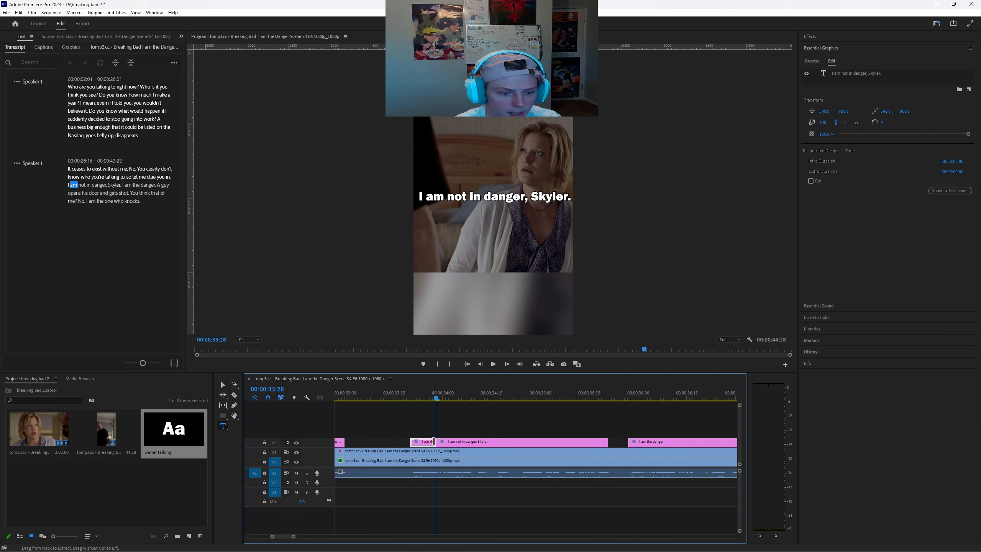
# Cut the first part of the split "I am not in danger" title down to "I am".
pyautogui.click(428, 402)
pyautogui.moveTo(448, 197); pyautogui.dragTo(572, 198)
pyautogui.press('BackSpace')
pyautogui.click(454, 425)
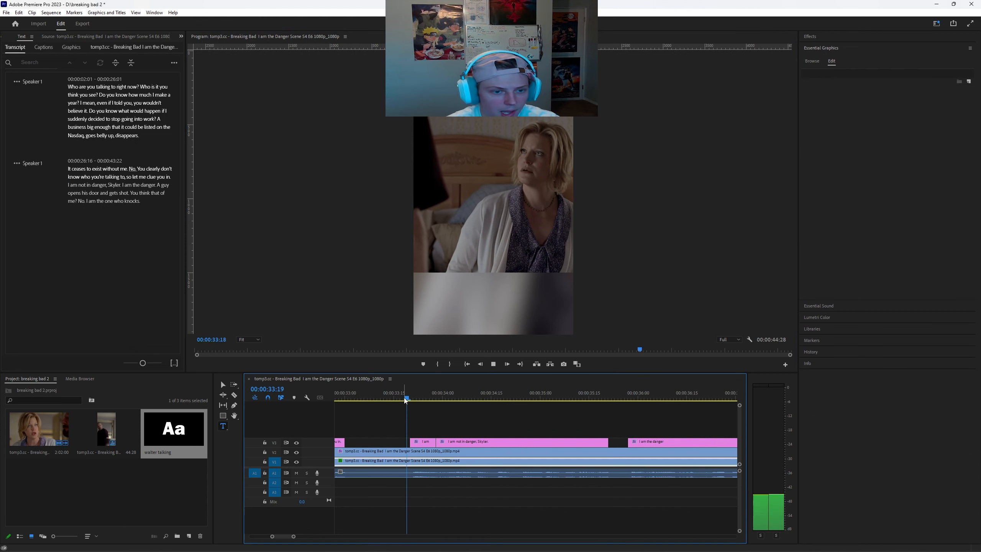
# Play the phrase to find where the spoken "not" ends and split the remaining "I am not in danger" title there.
pyautogui.press('space')
pyautogui.press('space')
pyautogui.click(469, 443)
pyautogui.hotkey('ctrl', 'k')
# Reduce the text of the short title following "I am" to "not".
pyautogui.click(460, 398)
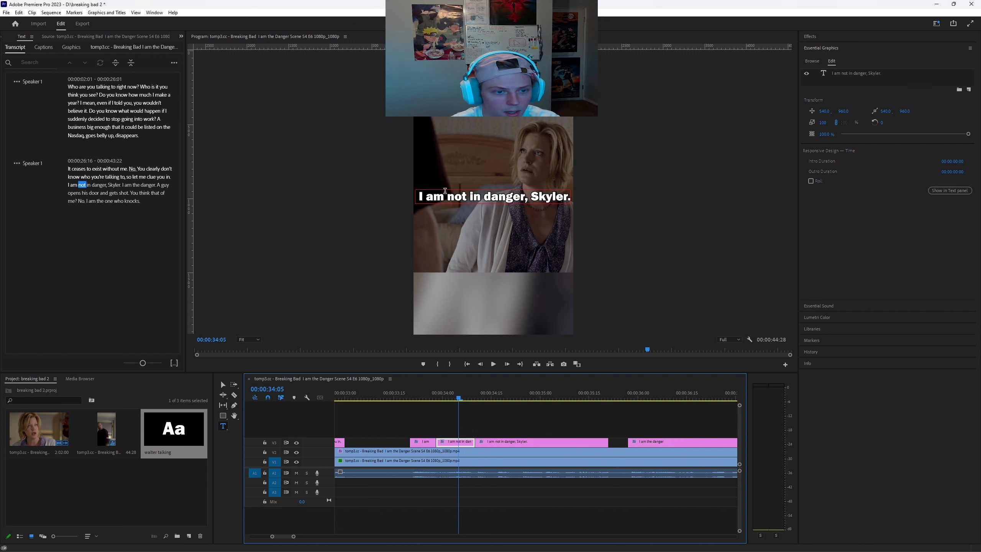
pyautogui.press('BackSpace')
pyautogui.moveTo(447, 196); pyautogui.dragTo(556, 198)
pyautogui.press('BackSpace')
# Trim the start of the remaining "I am not in danger" title to 00:00:34:15 to match the speech, and play the phrase.
pyautogui.click(458, 397)
pyautogui.moveTo(456, 397); pyautogui.dragTo(405, 398)
pyautogui.press('space')
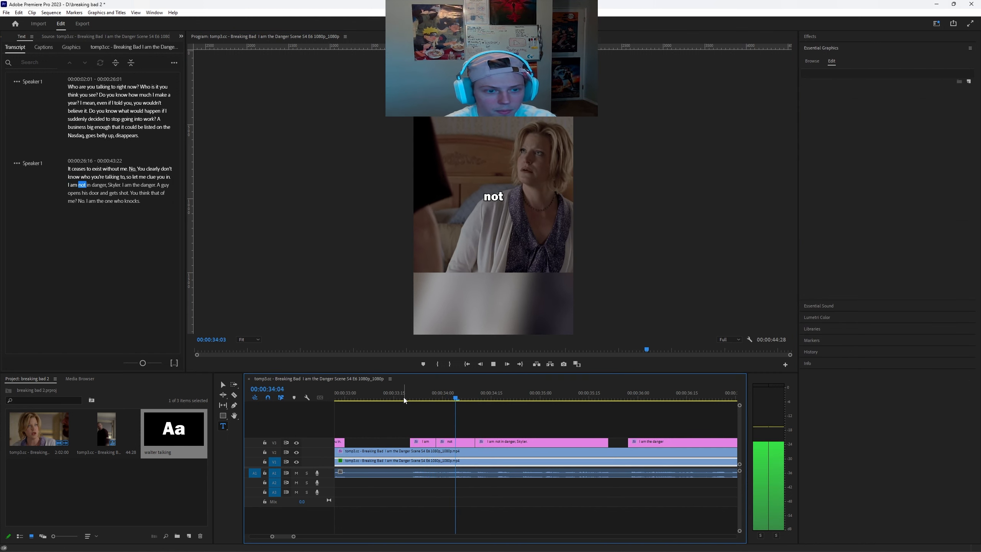
pyautogui.press('space')
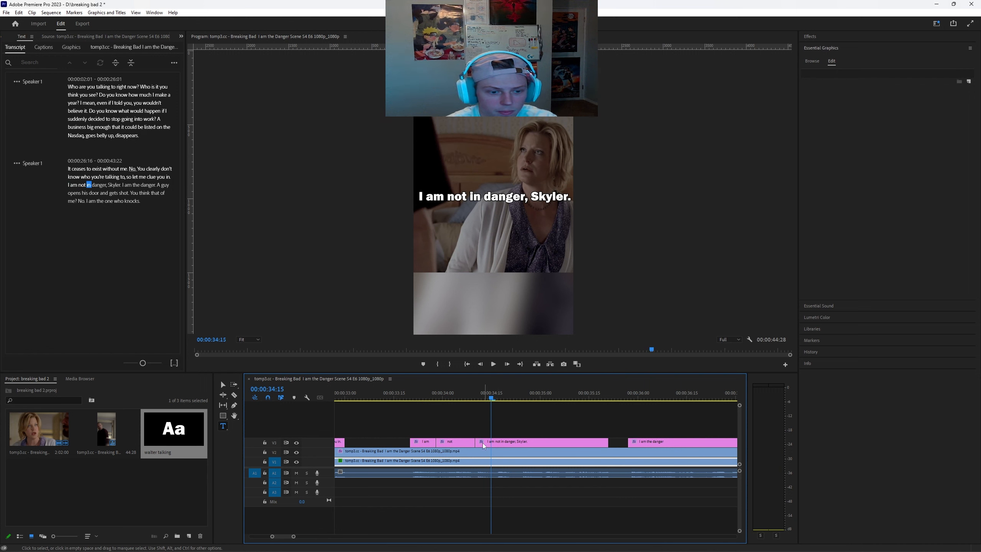
pyautogui.moveTo(479, 442); pyautogui.dragTo(492, 442)
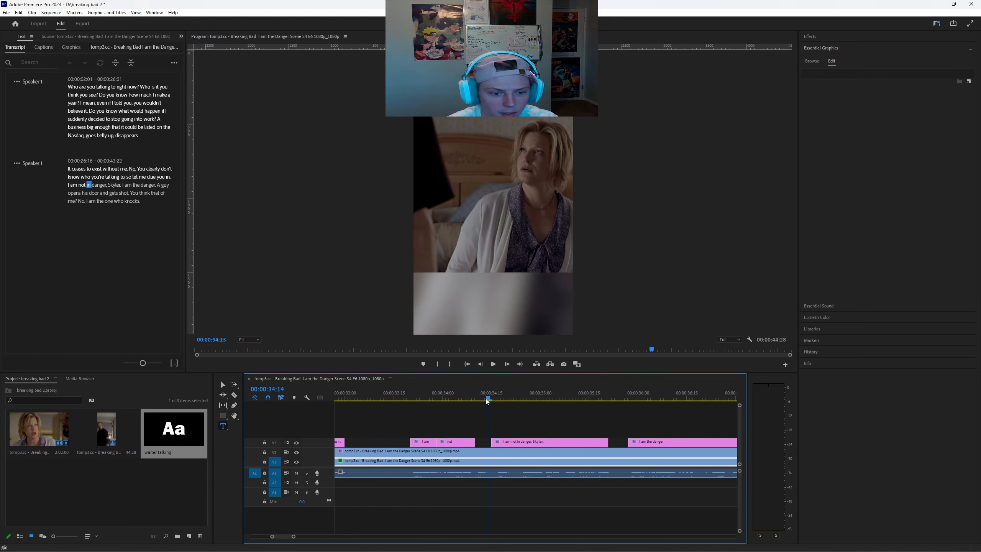
pyautogui.click(409, 404)
pyautogui.press('space')
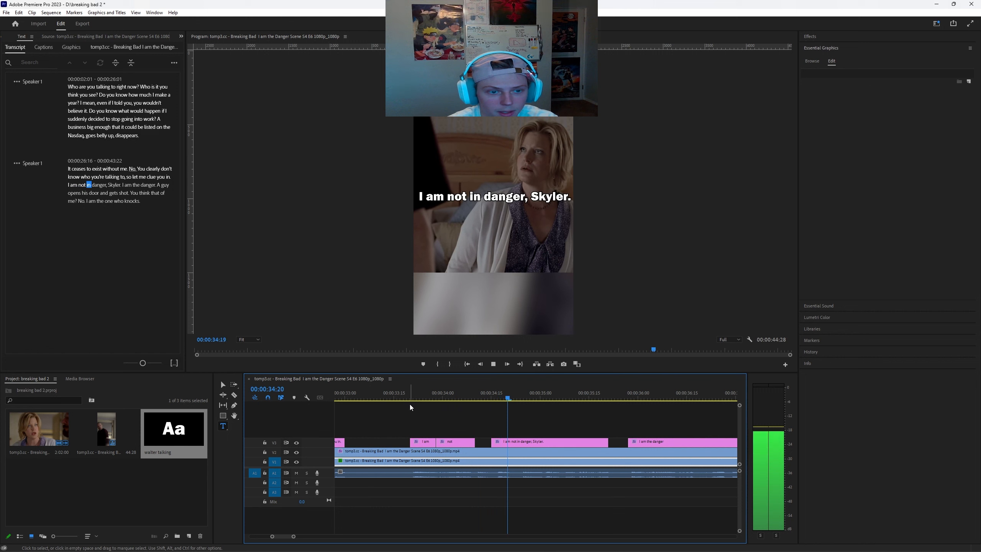
# Play to where the spoken "in" ends and split the remaining "I am not in danger, Skyler." title at that point.
pyautogui.click(490, 399)
pyautogui.press('space')
pyautogui.press('space')
pyautogui.moveTo(475, 399); pyautogui.dragTo(514, 402)
pyautogui.click(519, 442)
pyautogui.hotkey('ctrl', 'k')
# Reduce the text of the short title before the new cut to "in".
pyautogui.click(505, 399)
pyautogui.moveTo(475, 200); pyautogui.dragTo(551, 205)
pyautogui.press('BackSpace')
pyautogui.press('BackSpace')
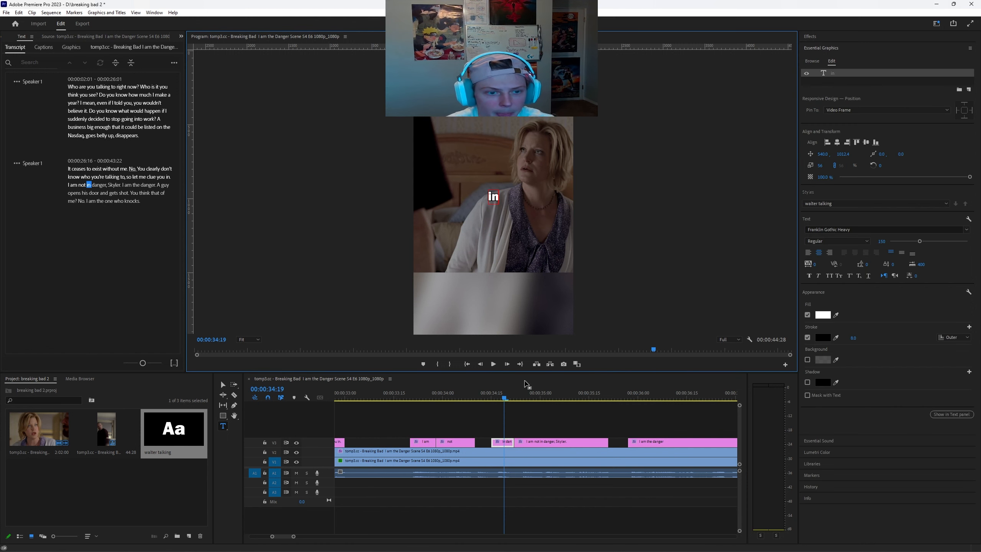
# Play the phrase to the end of the spoken "danger" and split the remaining full-text title there.
pyautogui.click(403, 399)
pyautogui.press('space')
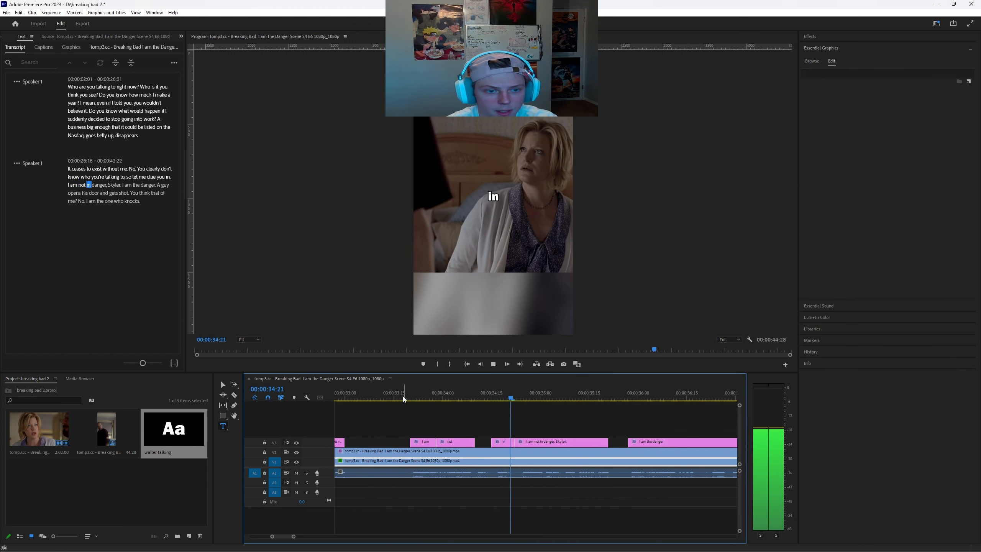
pyautogui.press('space')
pyautogui.click(560, 444)
pyautogui.hotkey('ctrl', 'k')
# Reduce the text of the title following "in" to "danger".
pyautogui.click(543, 396)
pyautogui.moveTo(485, 197); pyautogui.dragTo(380, 204)
pyautogui.press('BackSpace')
pyautogui.moveTo(492, 198); pyautogui.dragTo(541, 205)
pyautogui.press('BackSpace')
pyautogui.click(525, 410)
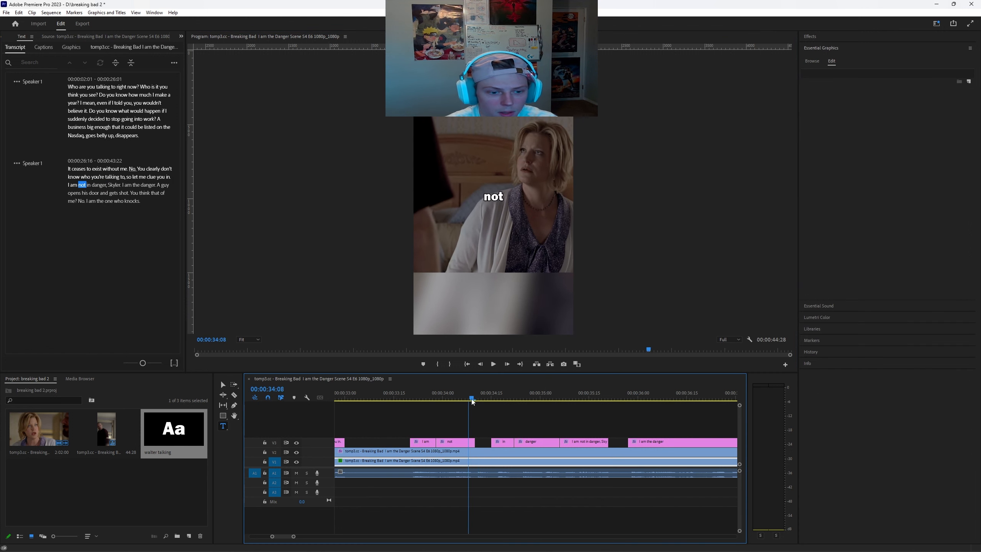
# Cut the last part of the split title down to "Skyler." and play the whole phrase from before "I am".
pyautogui.press('space')
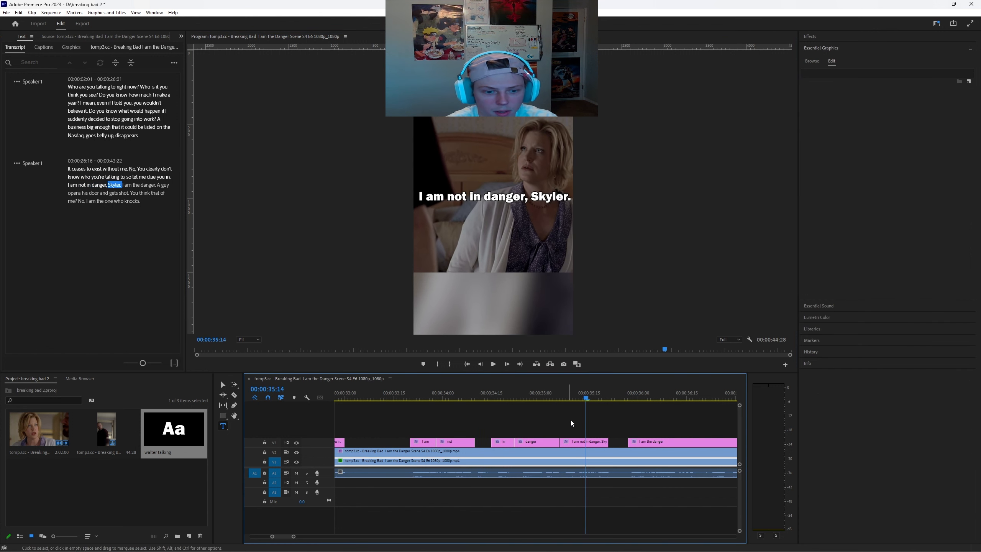
pyautogui.press('space')
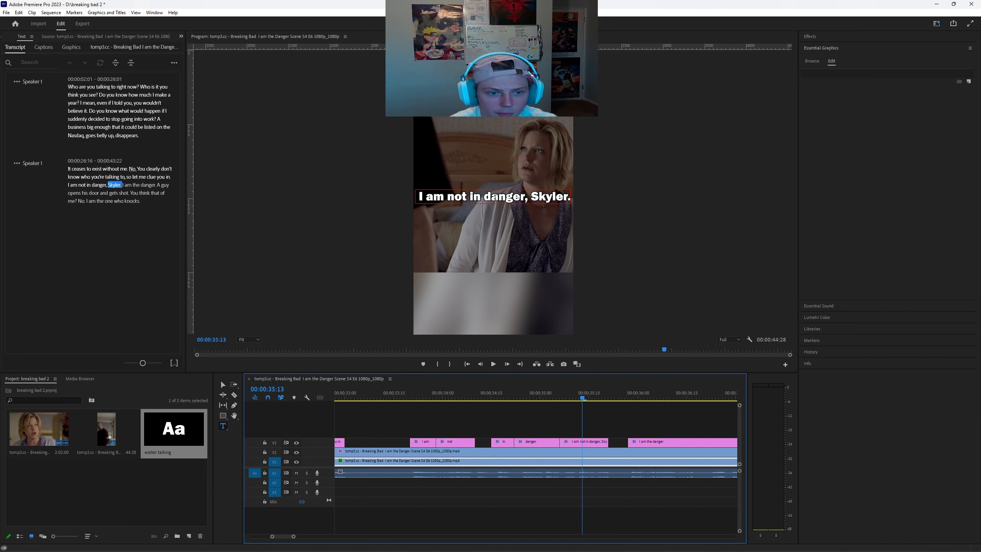
pyautogui.moveTo(530, 197); pyautogui.dragTo(389, 204)
pyautogui.press('BackSpace')
pyautogui.moveTo(501, 394); pyautogui.dragTo(410, 400)
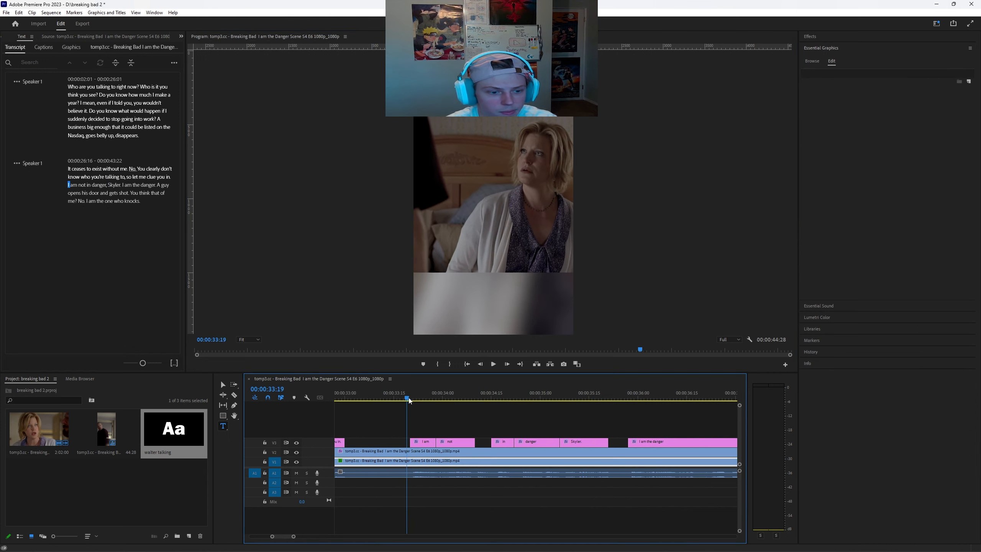
pyautogui.press('space')
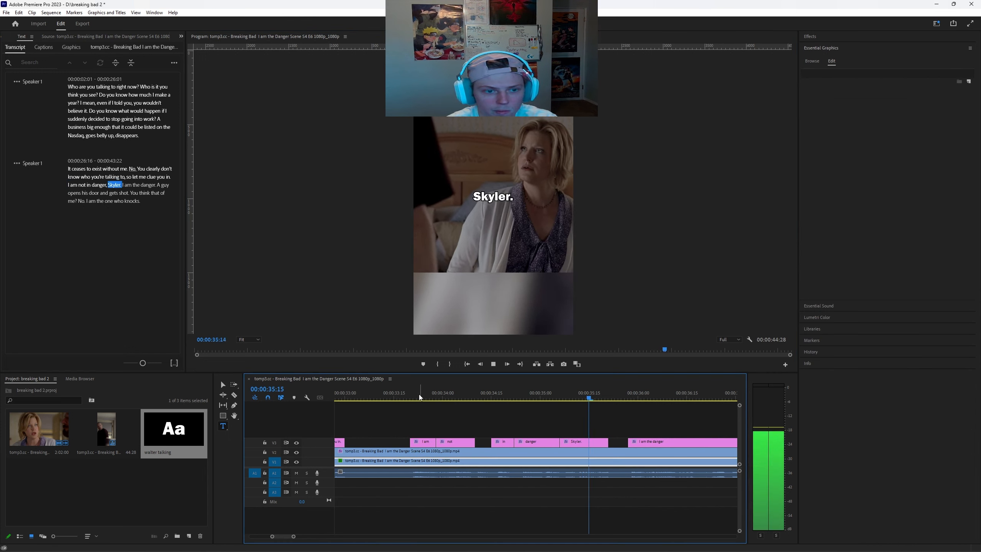
pyautogui.press('space')
# Play the "I am the danger" phrase from the start of its title to find the word breaks.
pyautogui.click(629, 398)
pyautogui.scroll(-1, 614, 405)
pyautogui.scroll(-2, 614, 405)
pyautogui.press('space')
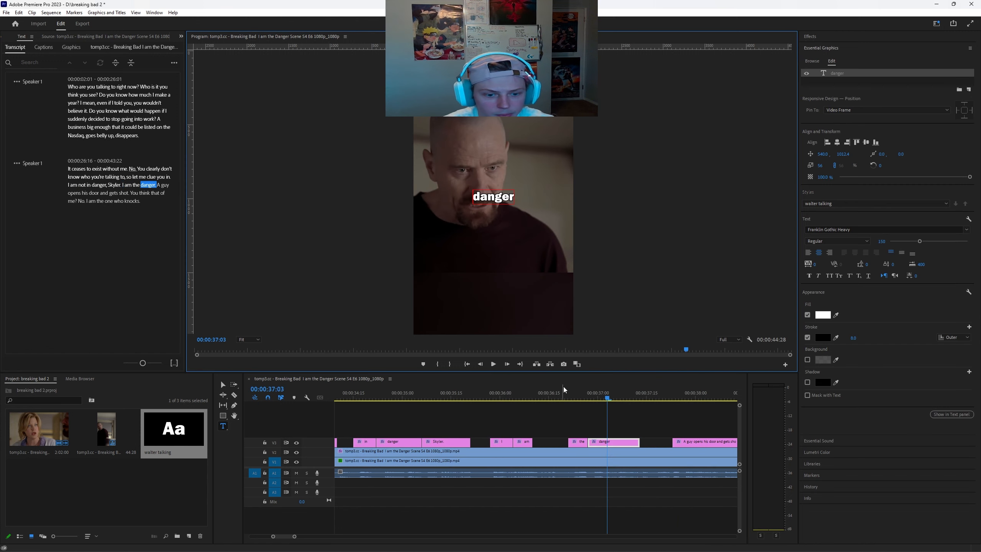
# Play back the "I am not in danger, Skyler." and "I am the danger" title sections to check their timing against the speech.
pyautogui.moveTo(572, 394); pyautogui.dragTo(356, 395)
pyautogui.press('space')
pyautogui.scroll(2, 428, 403)
pyautogui.press('space')
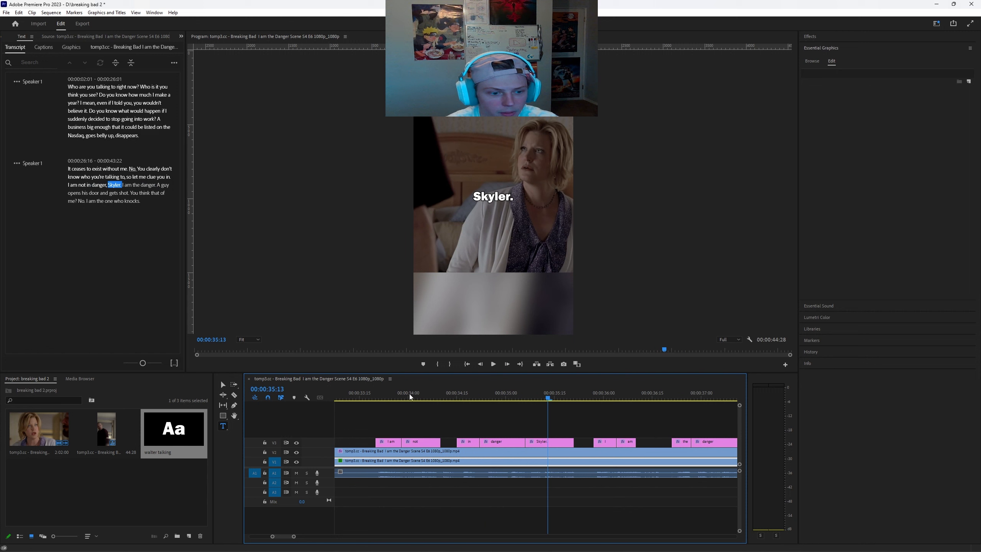
pyautogui.click(368, 395)
pyautogui.press('-')
pyautogui.press('space')
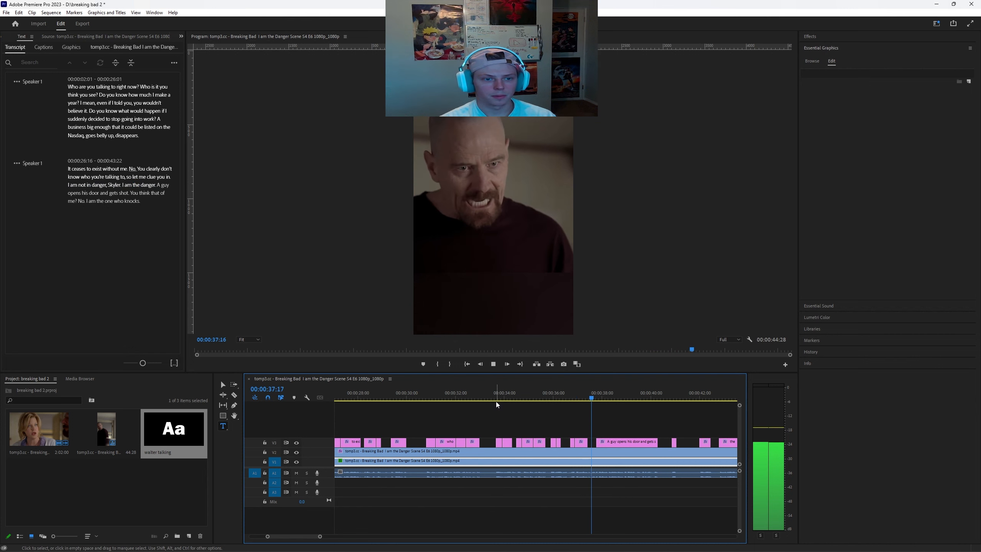
pyautogui.press('space')
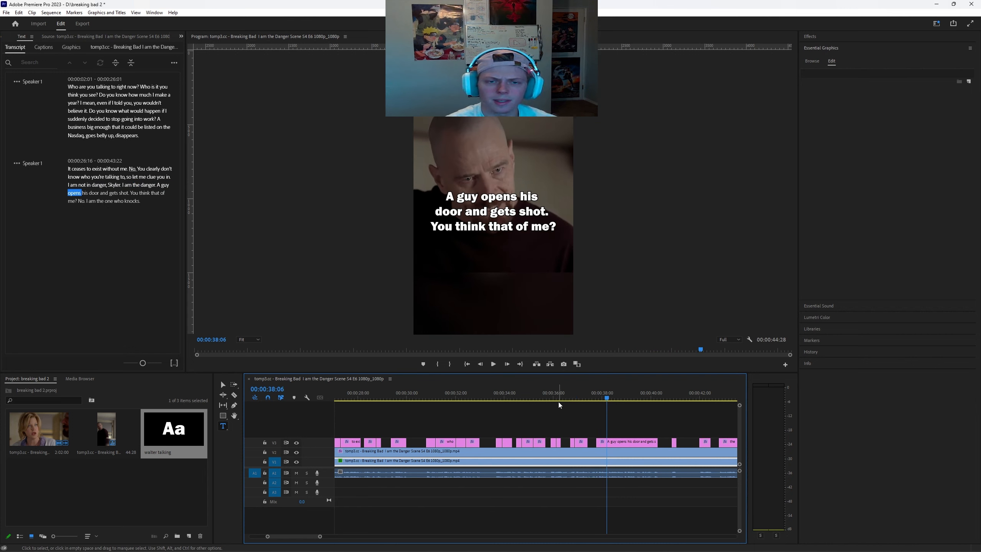
# Move the playhead to the start of the long "A guy opens his door and gets shot. You think that of me?" title.
pyautogui.scroll(2, 525, 416)
pyautogui.scroll(-3, 526, 407)
pyautogui.scroll(5, 562, 449)
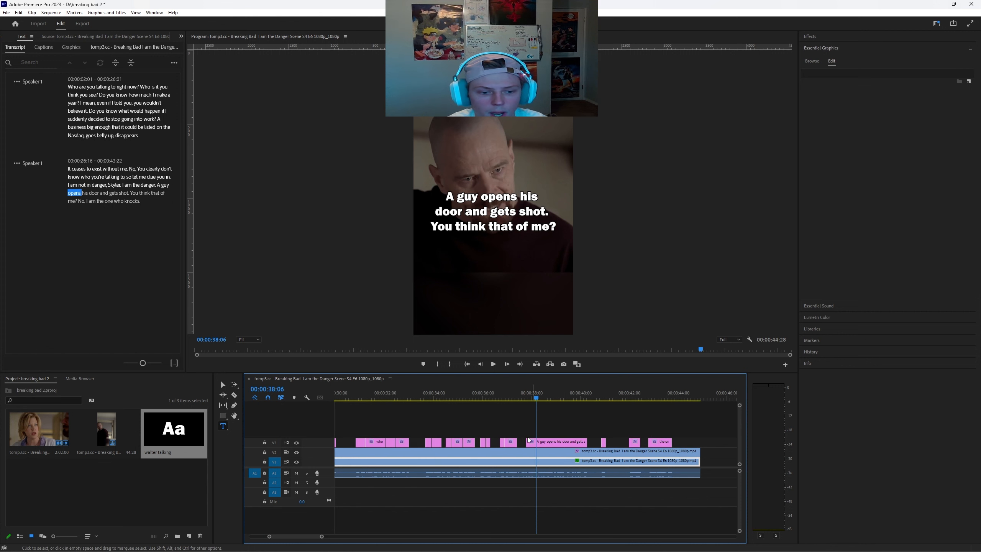
pyautogui.click(483, 393)
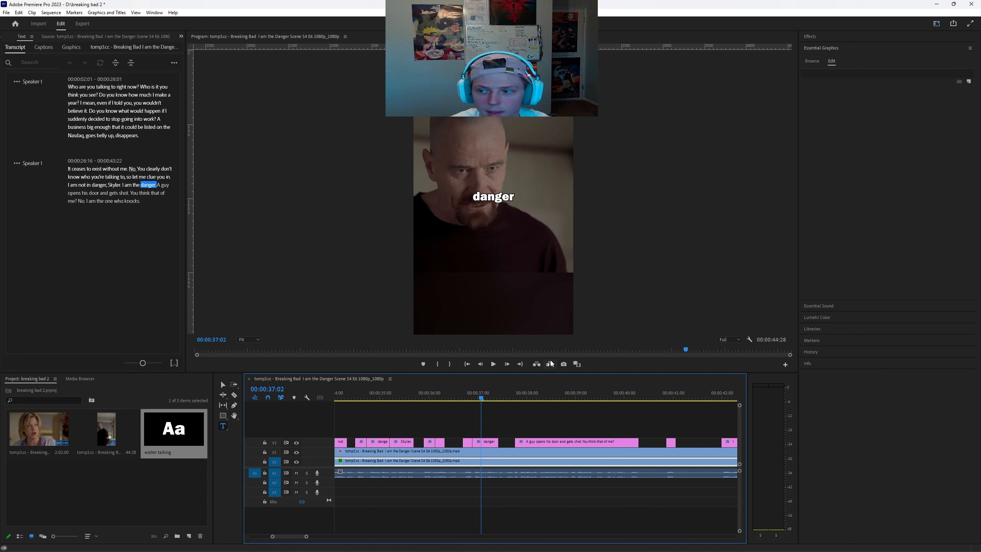
pyautogui.click(517, 400)
pyautogui.moveTo(518, 401); pyautogui.dragTo(514, 401)
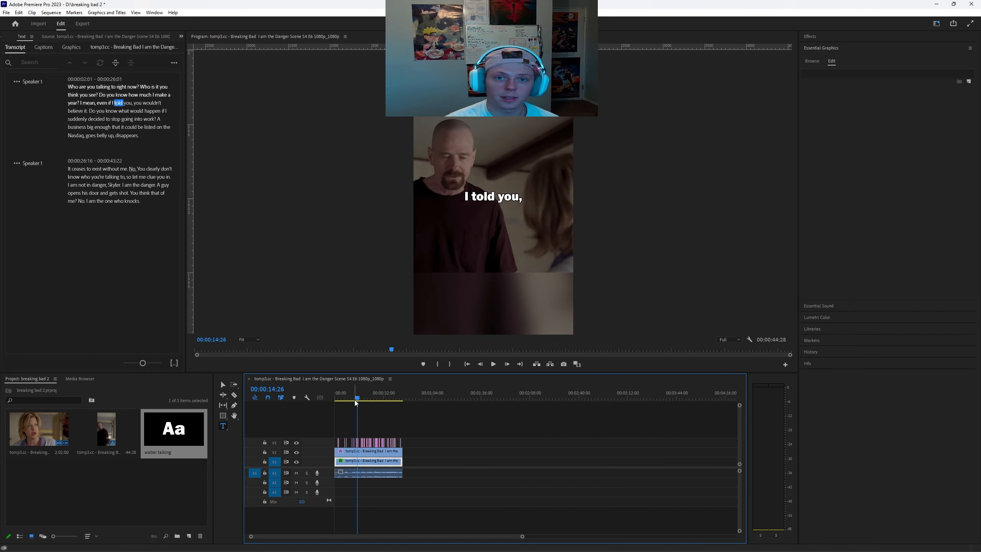
# Return the playhead to the beginning of the sequence at 00:00:00:00.
pyautogui.press('\\')
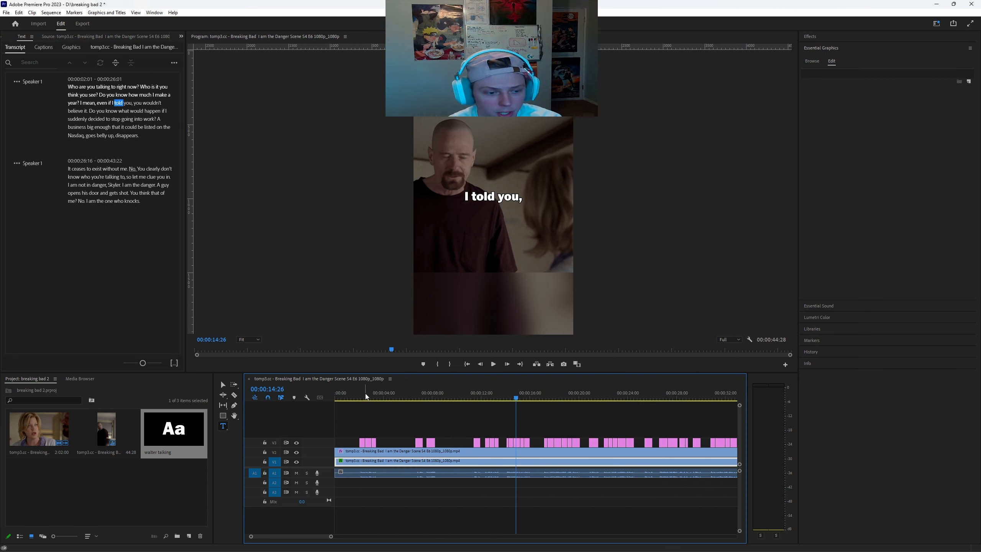
pyautogui.click(348, 394)
pyautogui.press('\\')
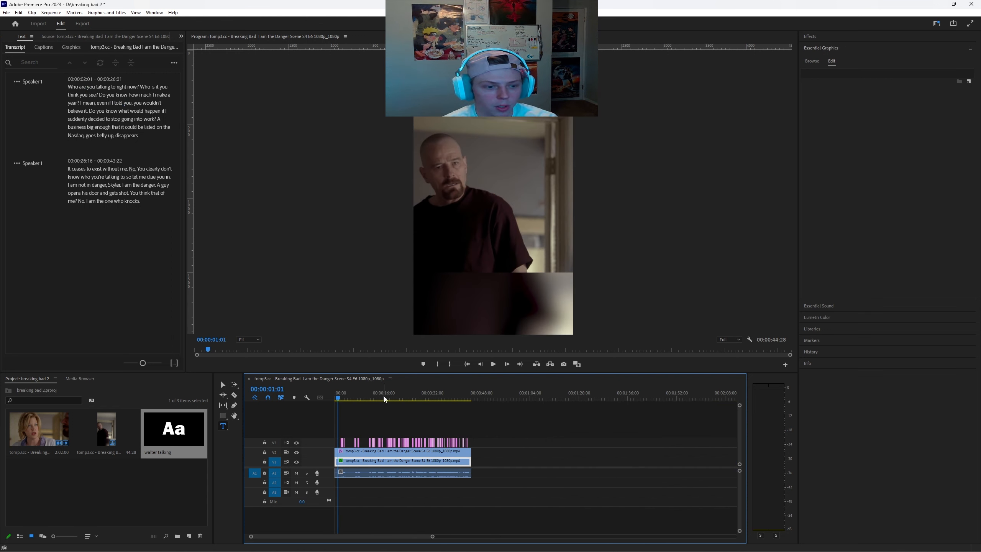
pyautogui.moveTo(338, 396); pyautogui.dragTo(328, 399)
pyautogui.press('\\')
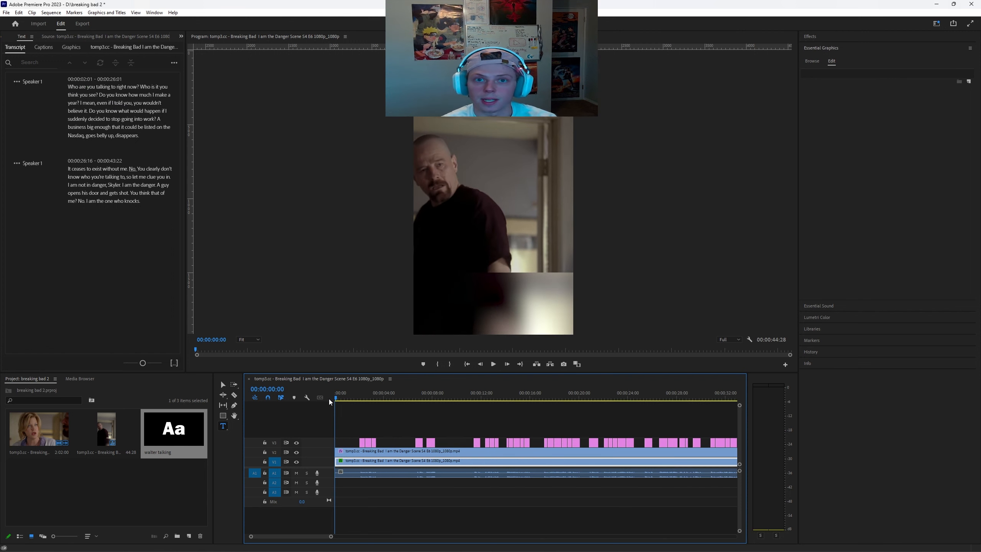
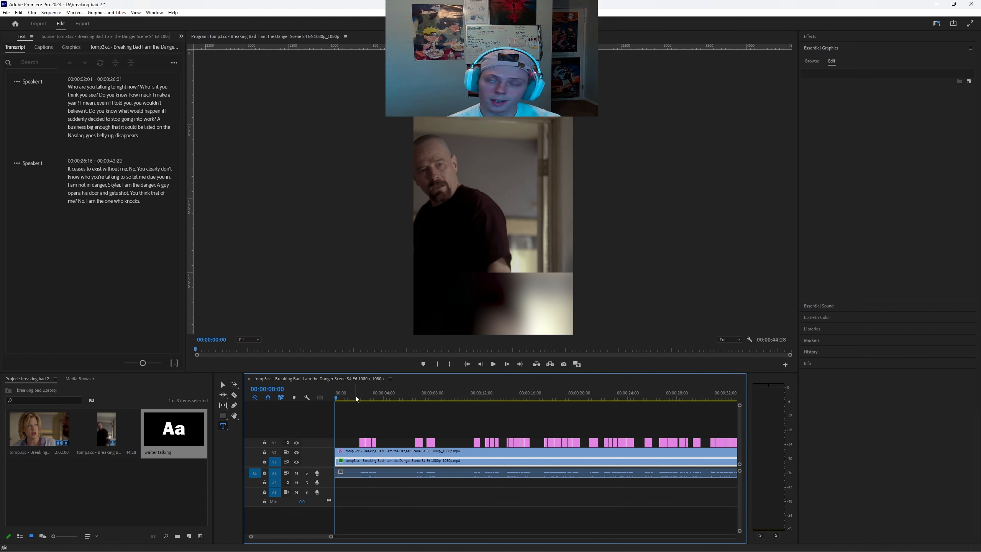
# Add a sequence marker at 00:00:01:24, just before the first dialogue title, and clear the markers.
pyautogui.click(356, 398)
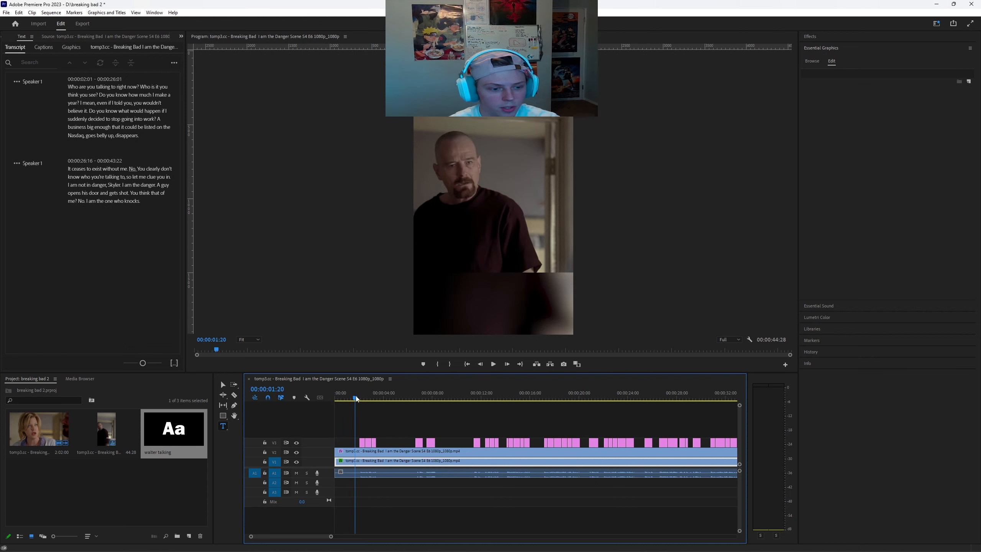
pyautogui.moveTo(362, 398); pyautogui.dragTo(356, 399)
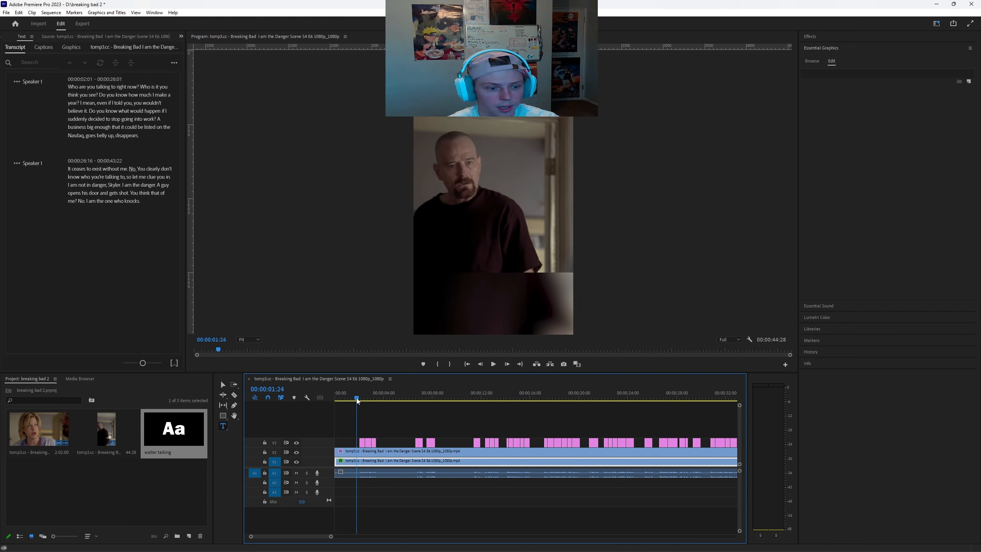
pyautogui.click(360, 412)
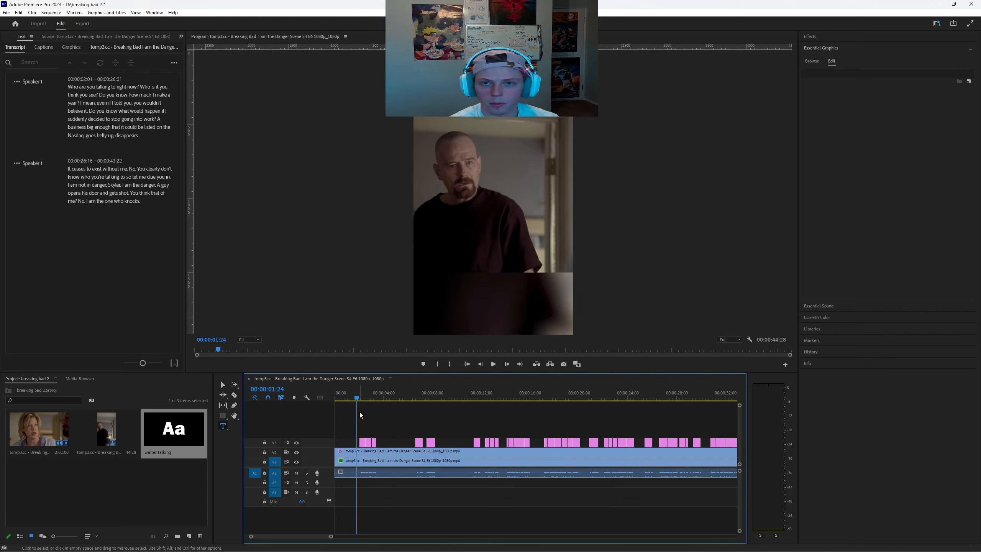
pyautogui.press('m')
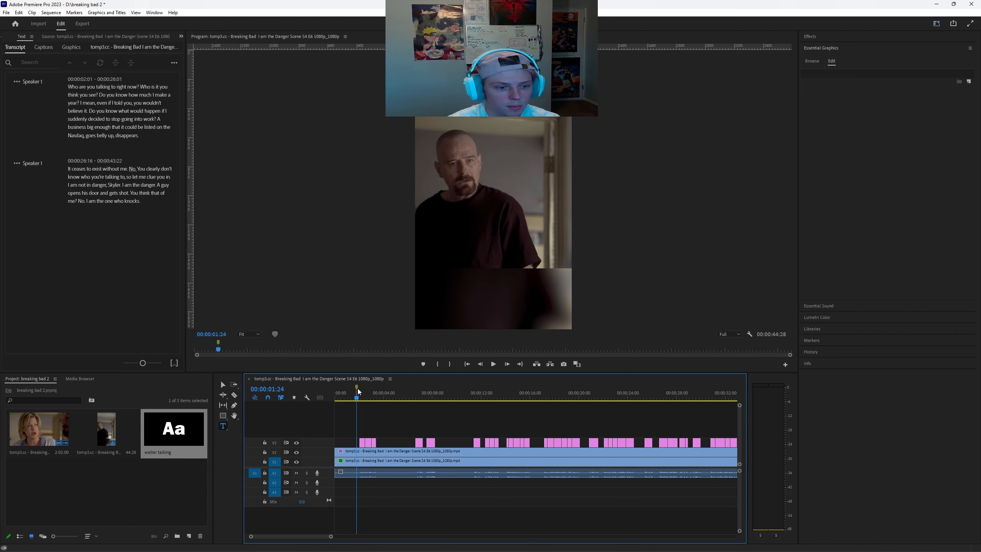
pyautogui.rightClick(357, 390)
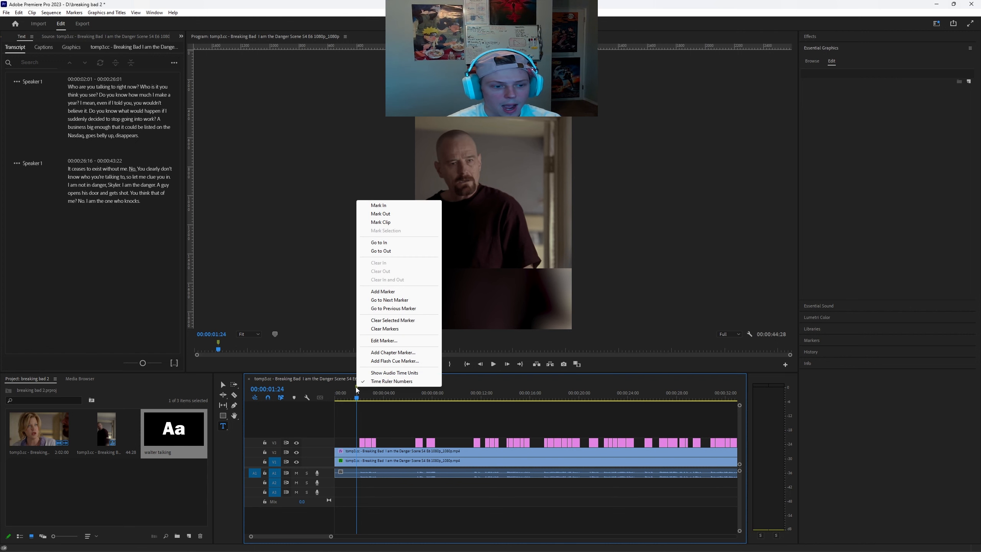
pyautogui.click(392, 329)
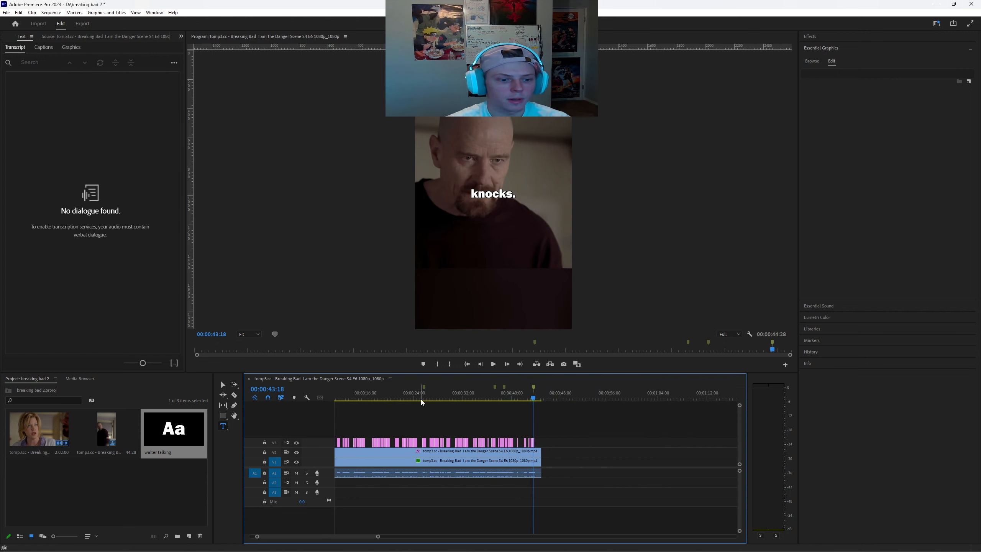
# Play the section from "goes belly up", go to the marker at 00:00:25:20 and select the "disappears." title there.
pyautogui.click(418, 400)
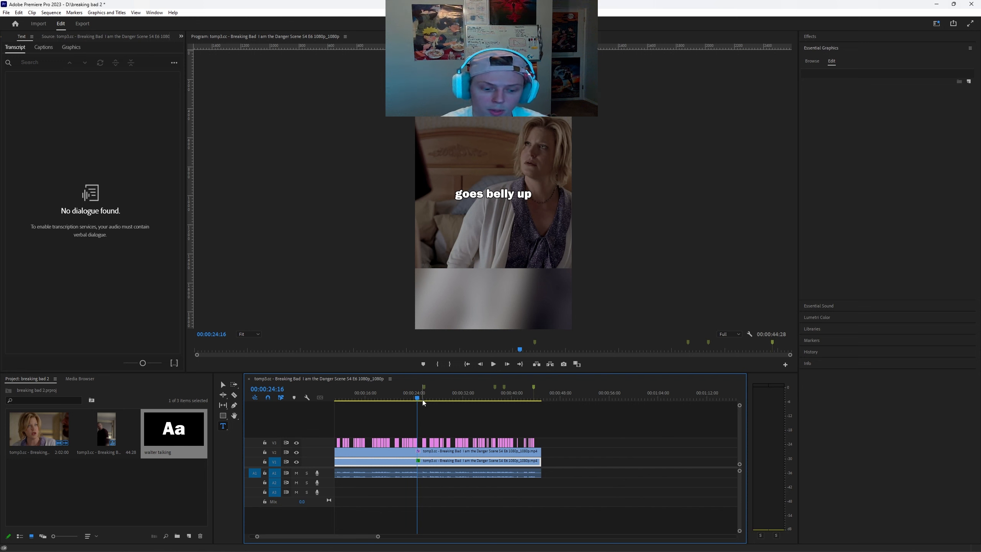
pyautogui.press('=')
pyautogui.press('=')
pyautogui.press('space')
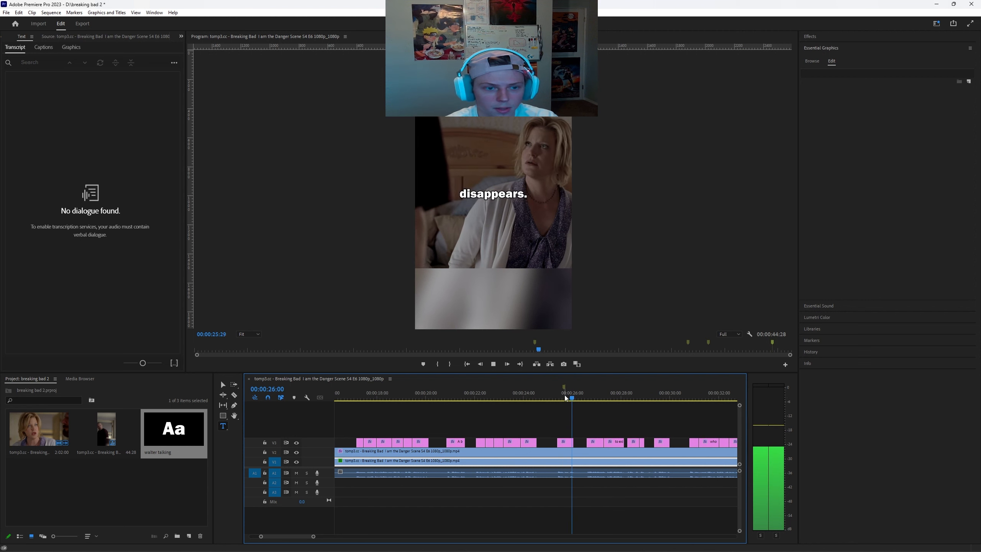
pyautogui.click(564, 398)
pyautogui.click(566, 443)
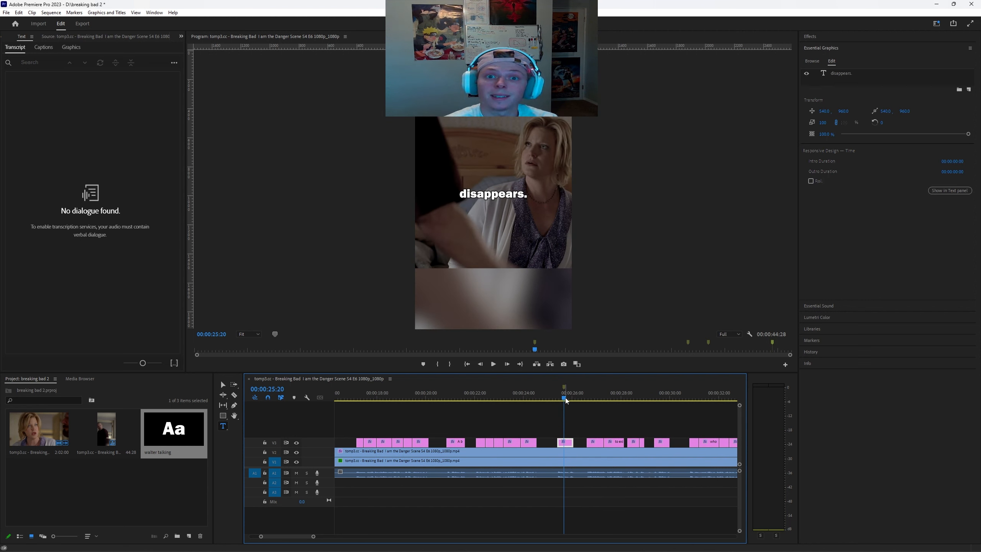
# Show the effect controls of the "disappears." title and move the playhead close to its end.
pyautogui.moveTo(564, 398); pyautogui.dragTo(572, 398)
pyautogui.click(567, 445)
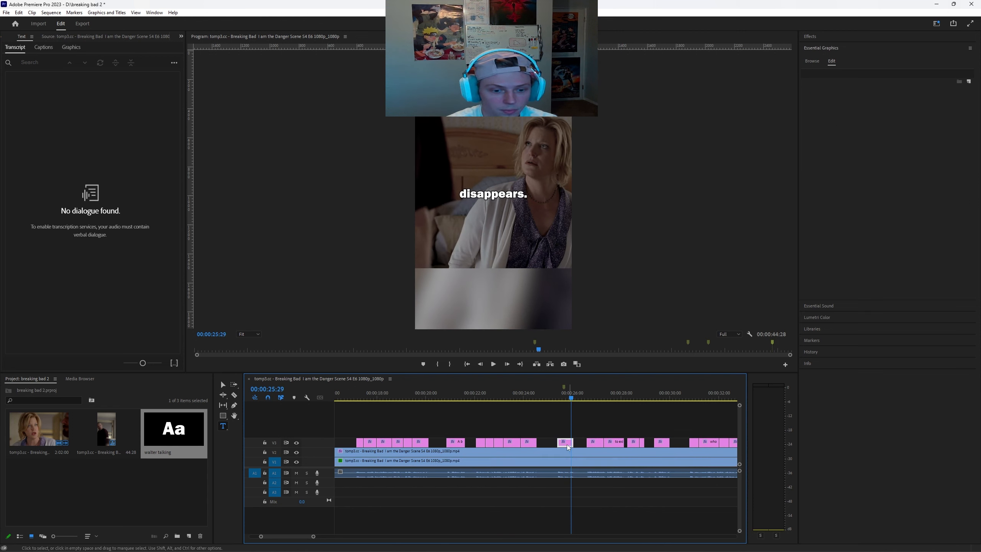
pyautogui.click(181, 36)
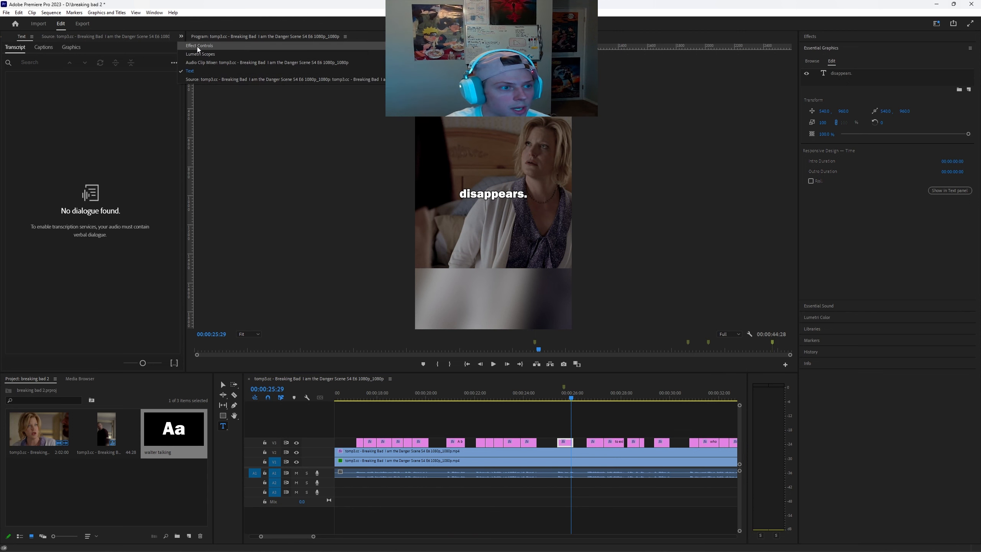
pyautogui.click(197, 46)
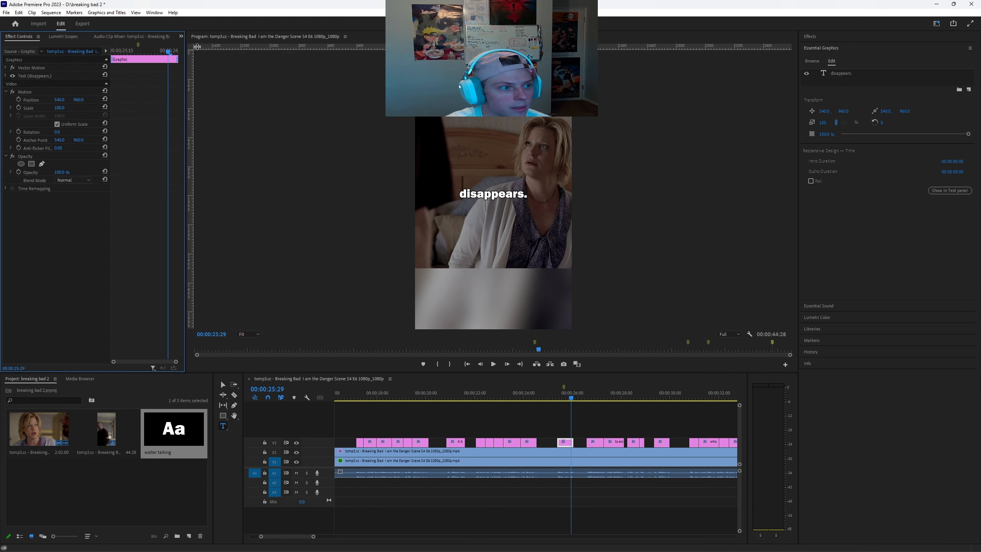
pyautogui.click(565, 445)
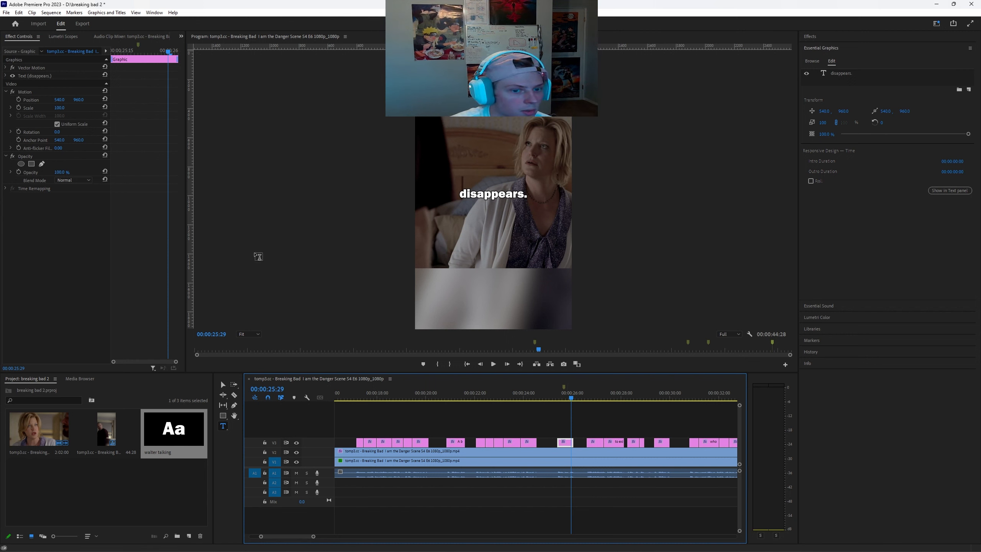
pyautogui.moveTo(168, 54); pyautogui.dragTo(176, 54)
# Look over the remaining marked titles, return to the "disappears." title at 00:00:26:00 and show its effect controls.
pyautogui.scroll(4, 488, 410)
pyautogui.click(498, 397)
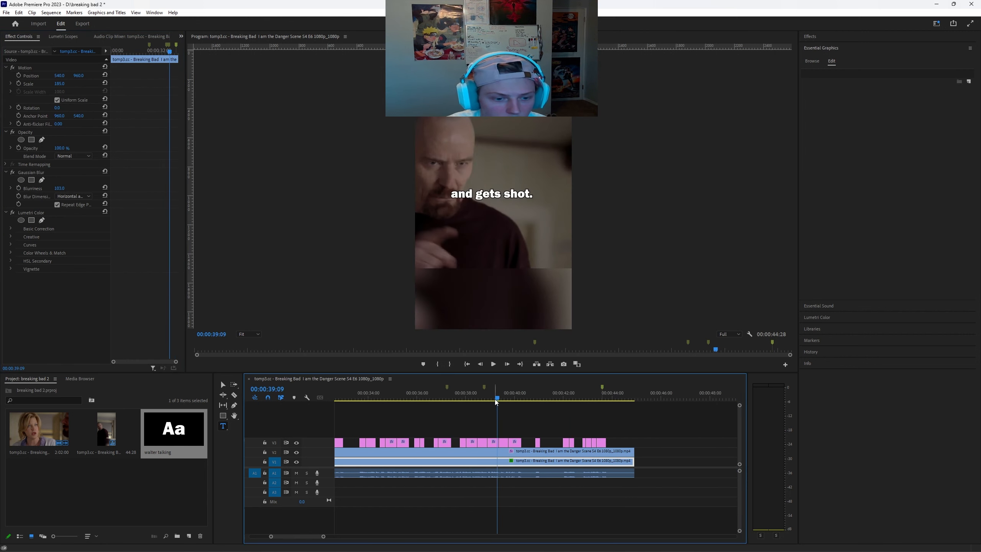
pyautogui.scroll(-6, 478, 418)
pyautogui.click(413, 387)
pyautogui.scroll(6, 413, 387)
pyautogui.click(542, 444)
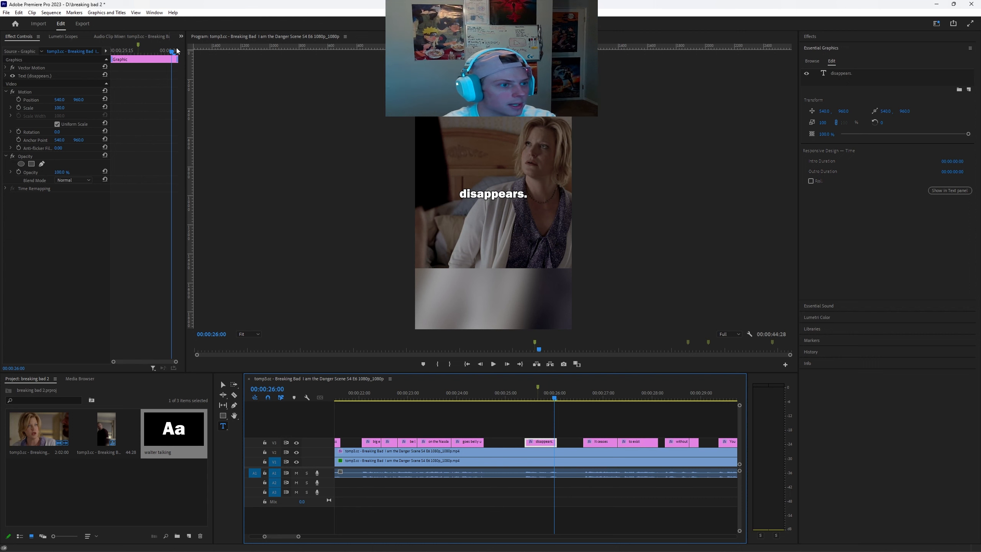
pyautogui.click(181, 37)
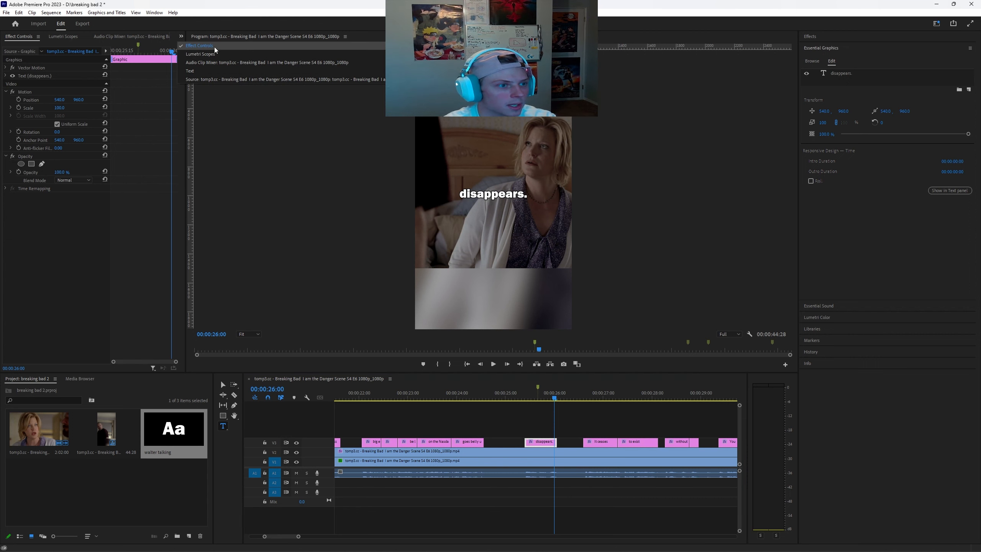
pyautogui.click(189, 48)
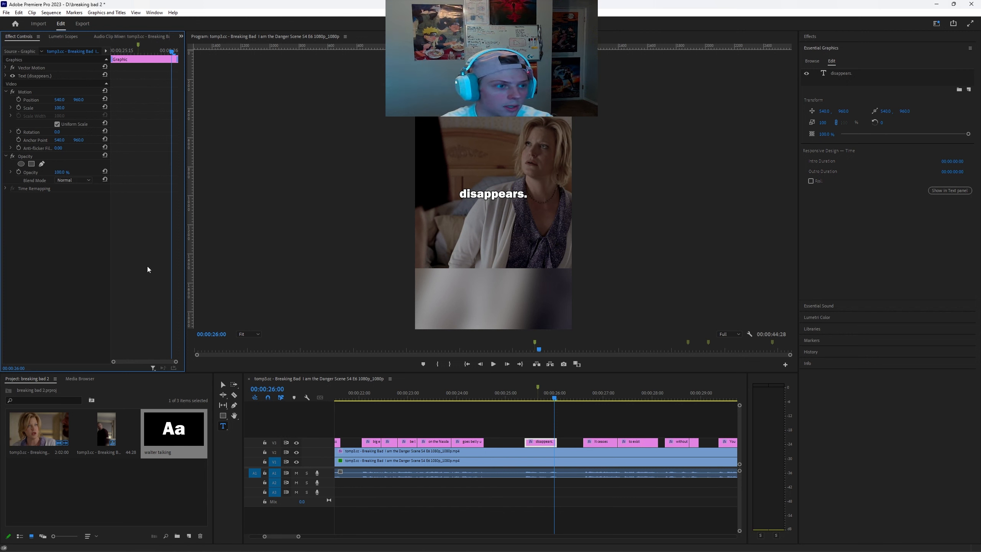
# Trim the end of the "disappears." title by a frame so that it ends at 00:00:26:01.
pyautogui.press('Left')
pyautogui.press('Left')
pyautogui.press('Left')
pyautogui.press('Left')
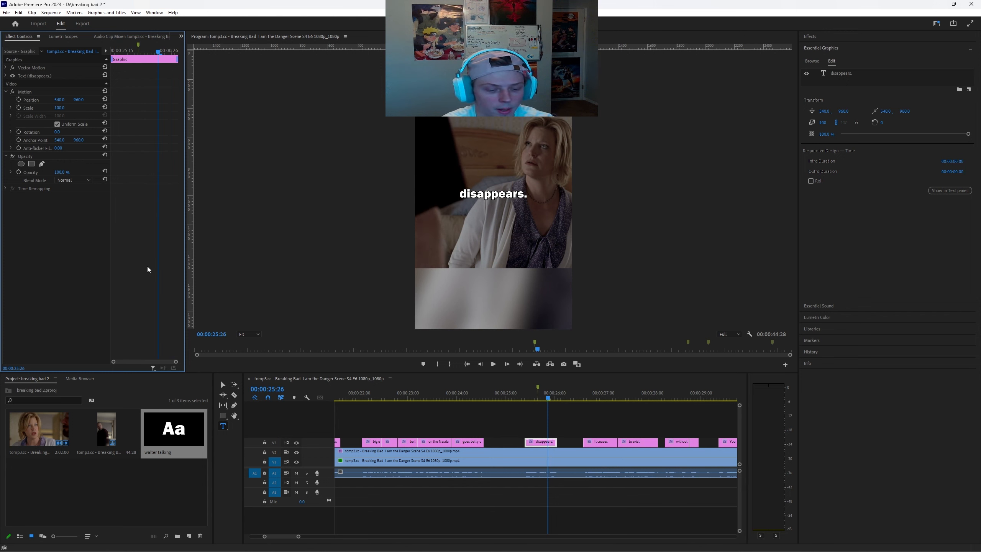
pyautogui.press('=')
pyautogui.press('=')
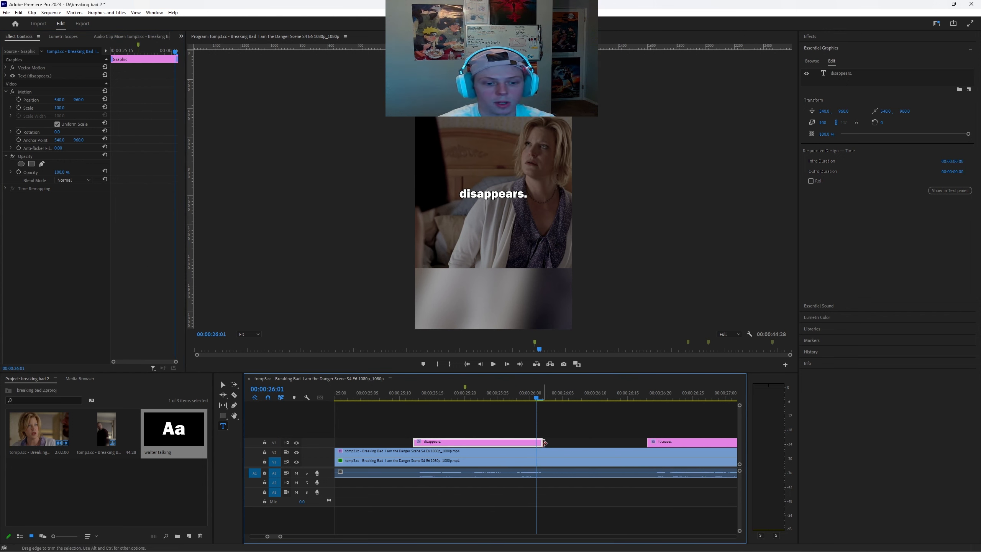
pyautogui.moveTo(544, 443); pyautogui.dragTo(540, 443)
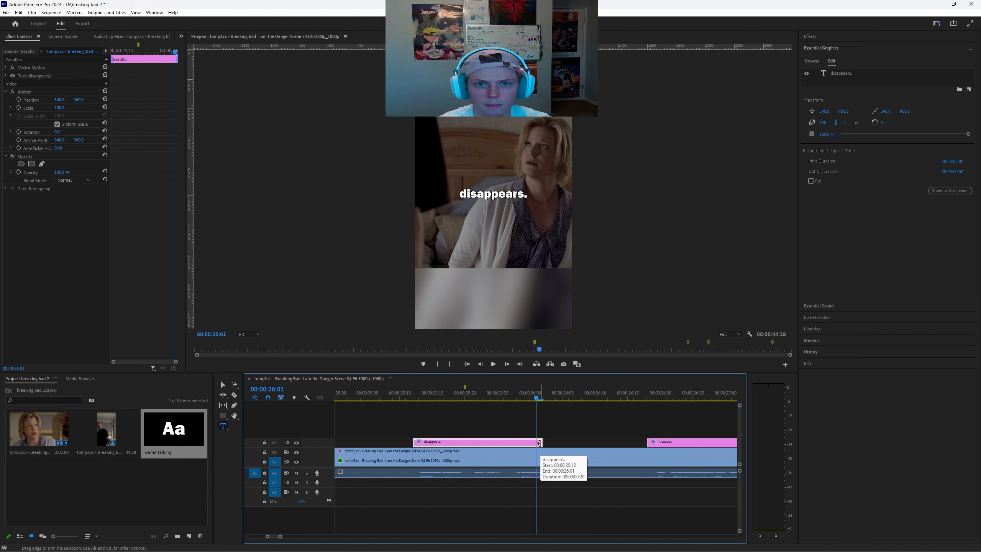
# Start animating the "disappears." title's opacity with a 100% keyframe at 00:00:25:27.
pyautogui.press('Left')
pyautogui.press('Left')
pyautogui.press('Left')
pyautogui.press('Left')
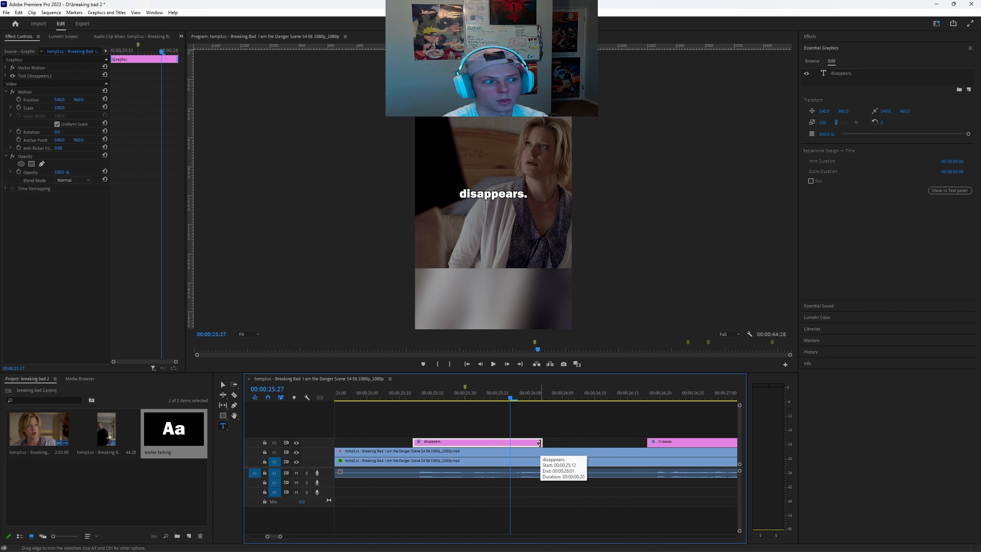
pyautogui.click(18, 172)
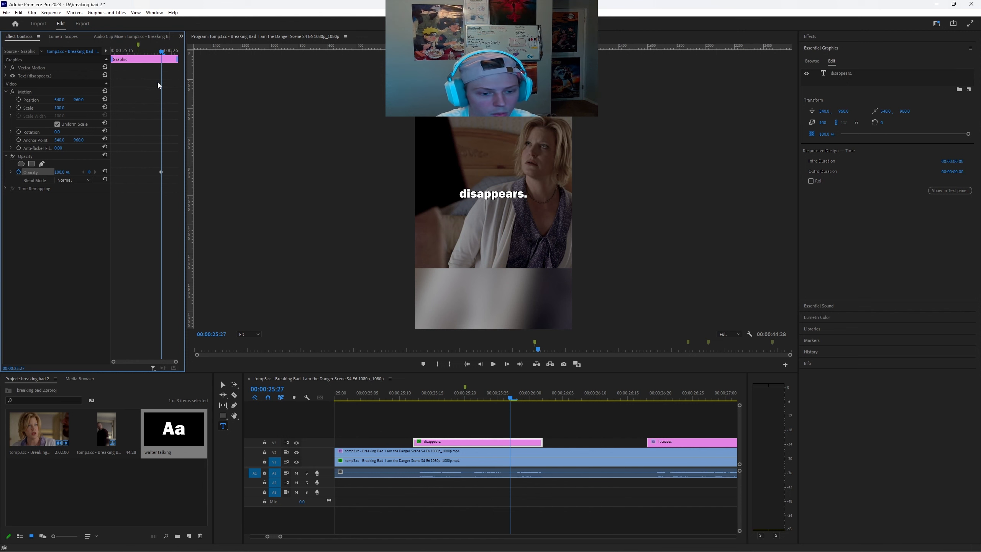
# Add a second opacity keyframe of 0% at 00:00:26:01 so the "disappears." title fades out.
pyautogui.press('Right')
pyautogui.press('Right')
pyautogui.press('Right')
pyautogui.press('Right')
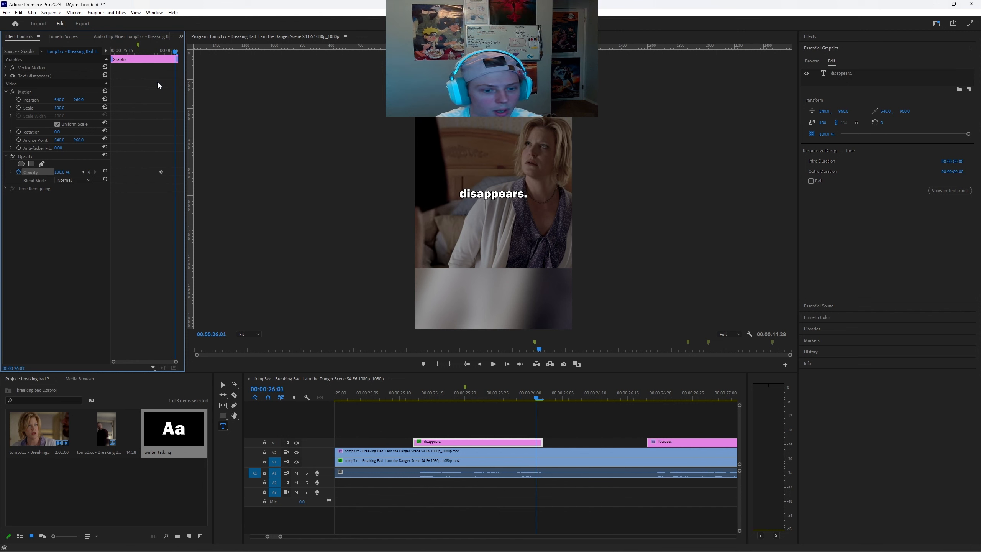
pyautogui.click(62, 172)
pyautogui.write('0')
pyautogui.press('Return')
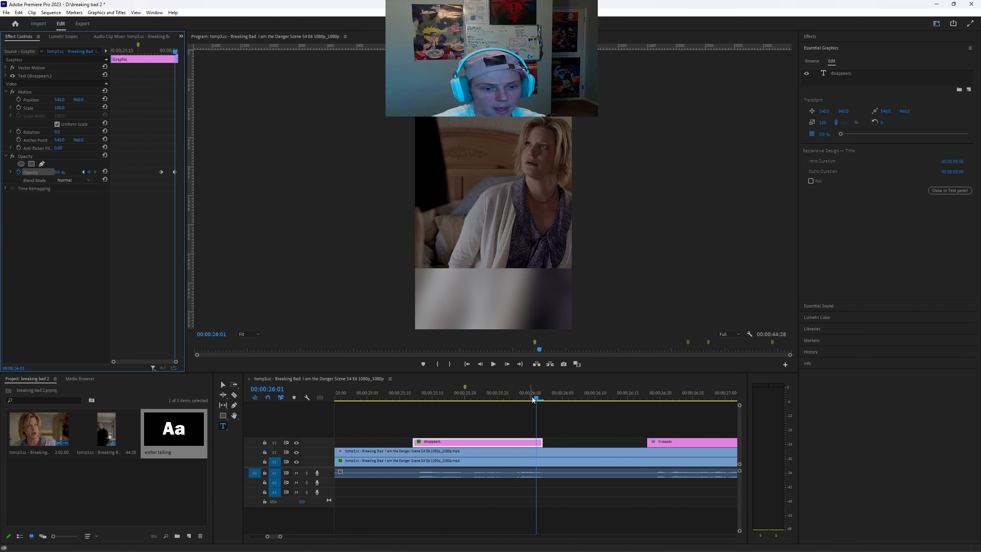
# Shift the 0% opacity keyframe to the very end of the "disappears." title and set both opacity keyframes to Bezier interpolation.
pyautogui.moveTo(533, 402); pyautogui.dragTo(497, 402)
pyautogui.click(515, 441)
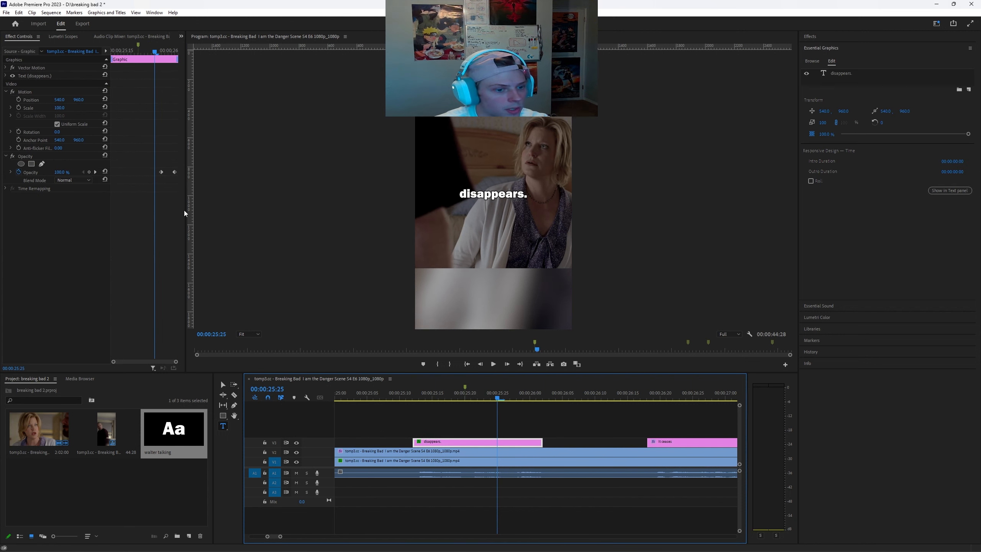
pyautogui.click(176, 172)
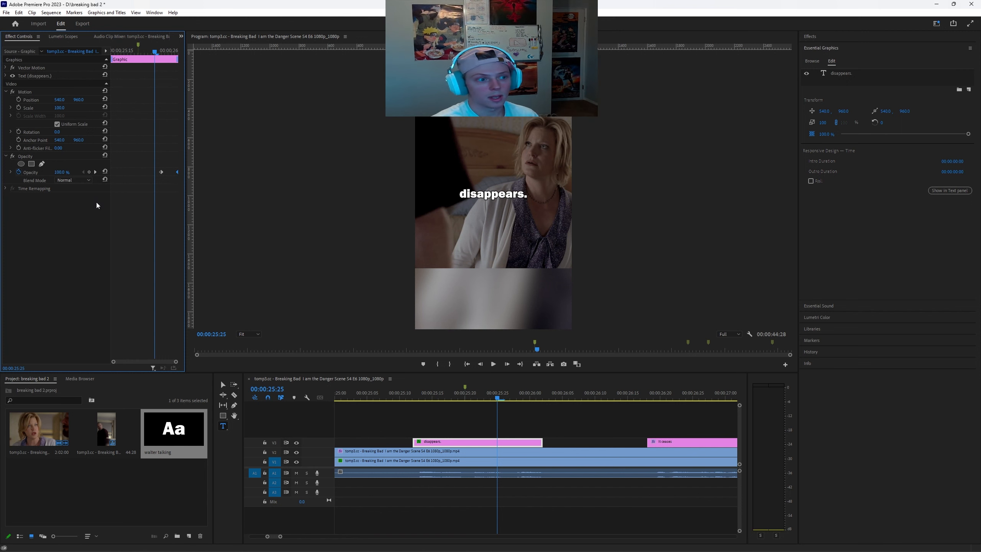
pyautogui.click(161, 172)
pyautogui.moveTo(147, 156); pyautogui.dragTo(184, 184)
pyautogui.rightClick(162, 173)
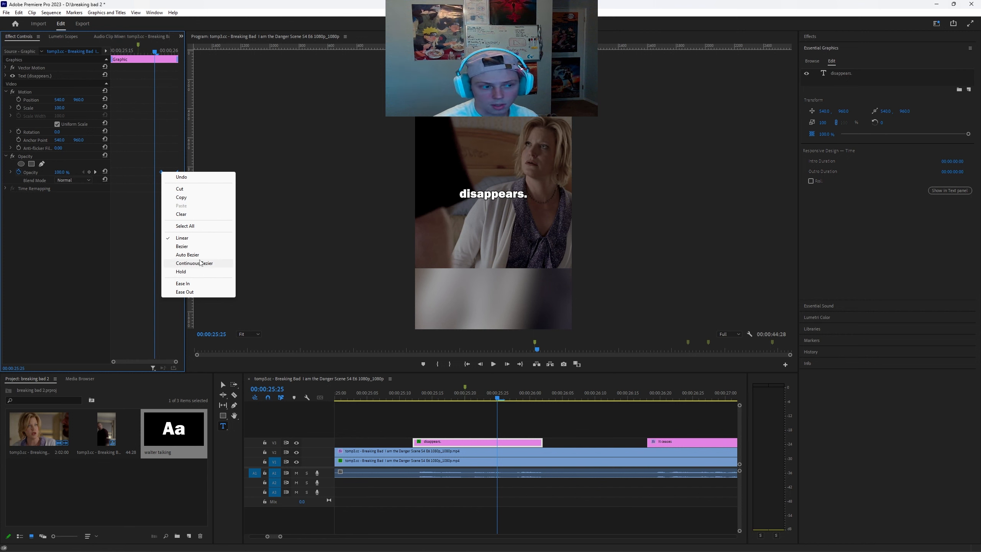
pyautogui.click(182, 246)
# Play the "disappears." section several times from just before the title to check its fade-out.
pyautogui.click(412, 399)
pyautogui.press('space')
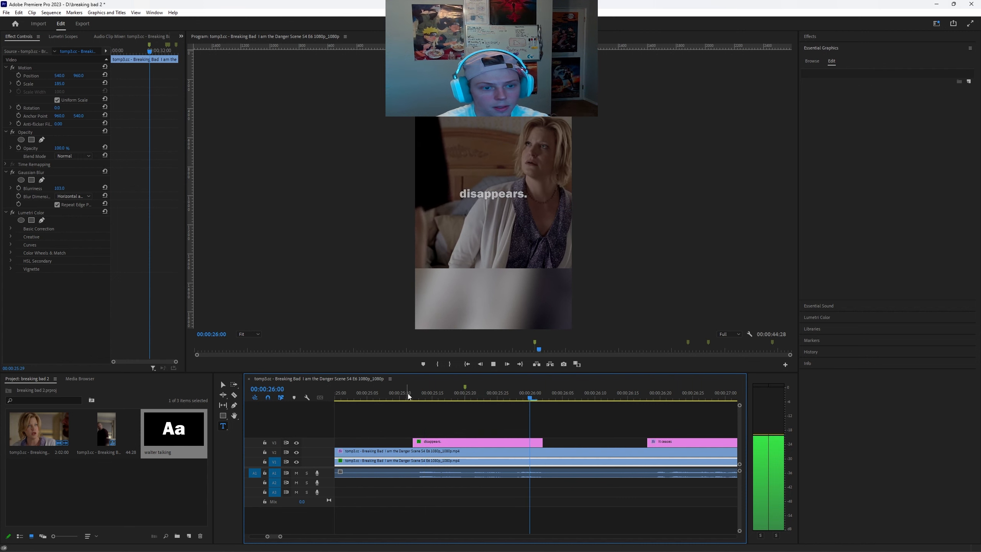
pyautogui.click(401, 398)
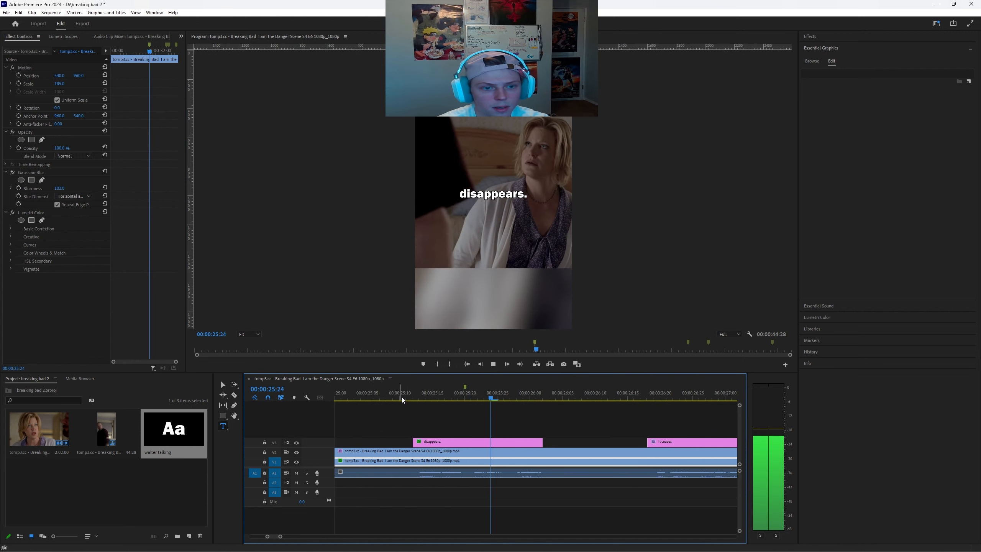
pyautogui.press('-')
pyautogui.press('-')
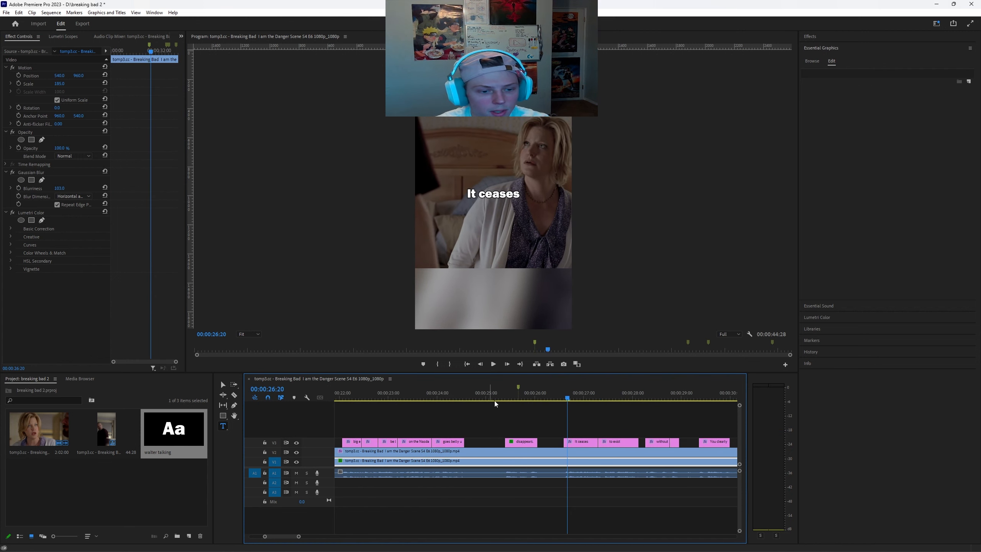
pyautogui.click(502, 398)
pyautogui.press('space')
pyautogui.click(501, 398)
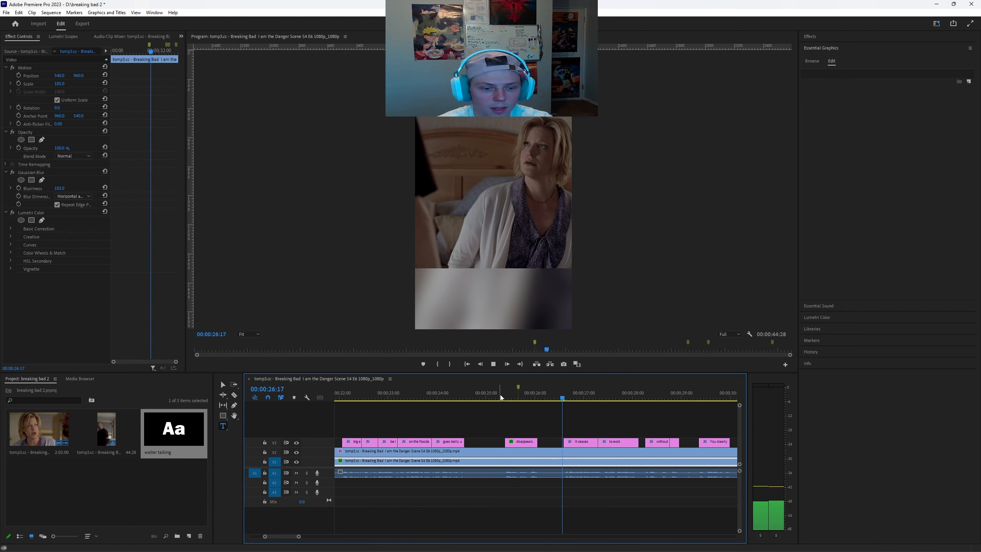
pyautogui.press('space')
# Change the fill of the marked "danger" title at 00:00:37:04 to red (FF0808).
pyautogui.press('-')
pyautogui.press('-')
pyautogui.scroll(-3, 501, 397)
pyautogui.click(557, 392)
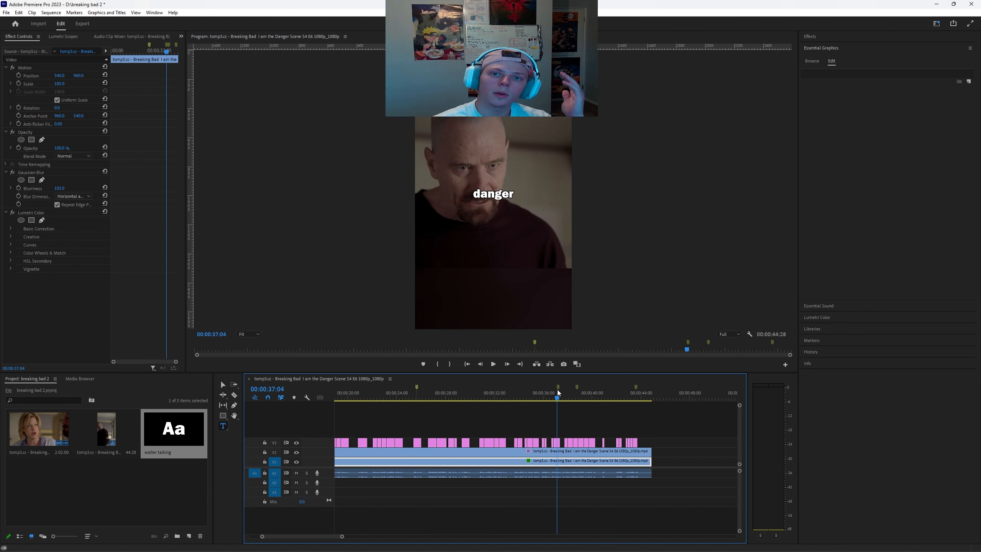
pyautogui.scroll(6, 554, 393)
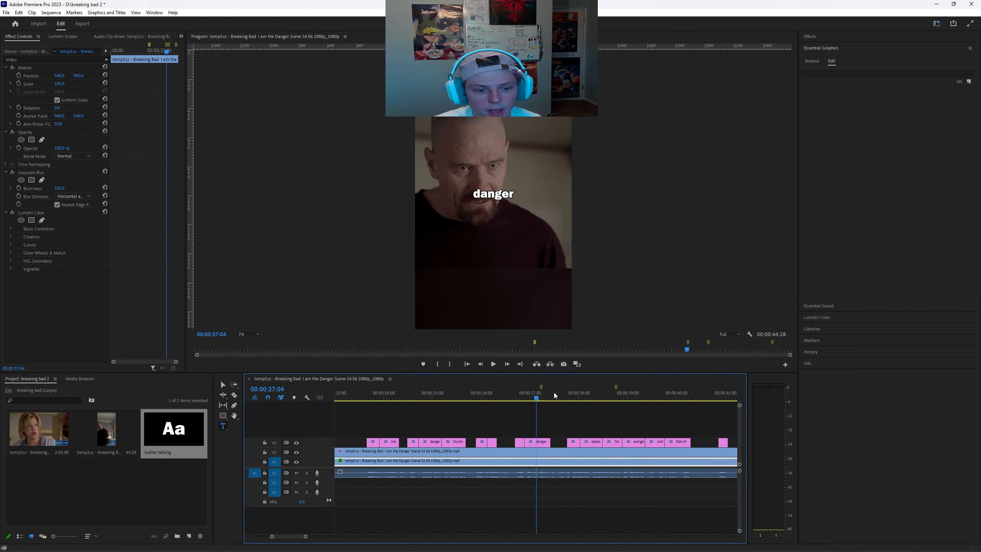
pyautogui.click(546, 391)
pyautogui.click(488, 393)
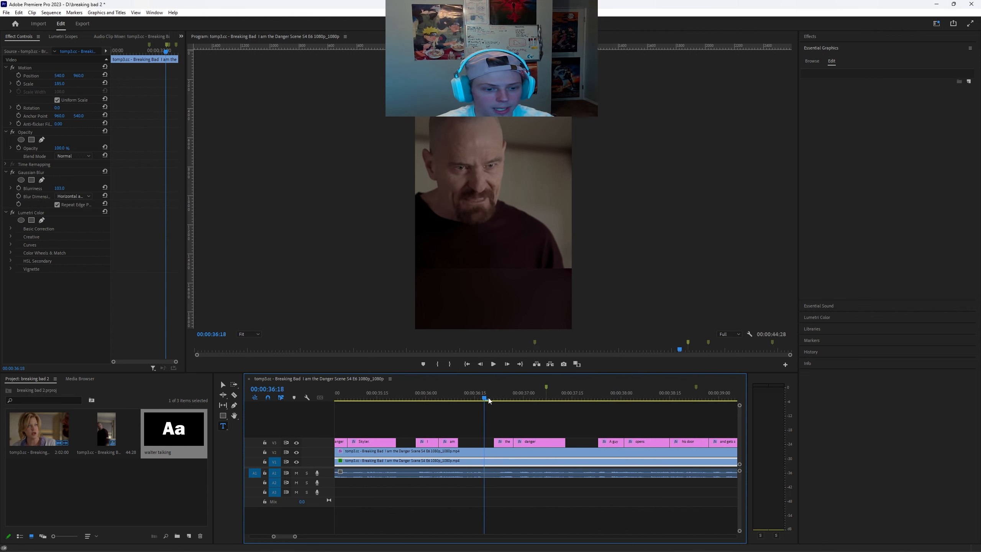
pyautogui.moveTo(499, 398); pyautogui.dragTo(536, 399)
pyautogui.click(542, 438)
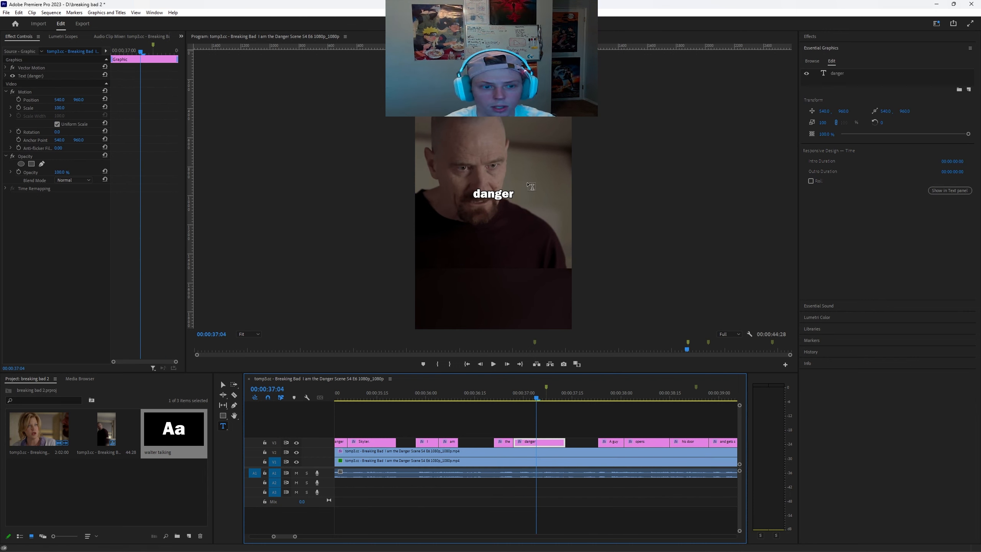
pyautogui.click(498, 194)
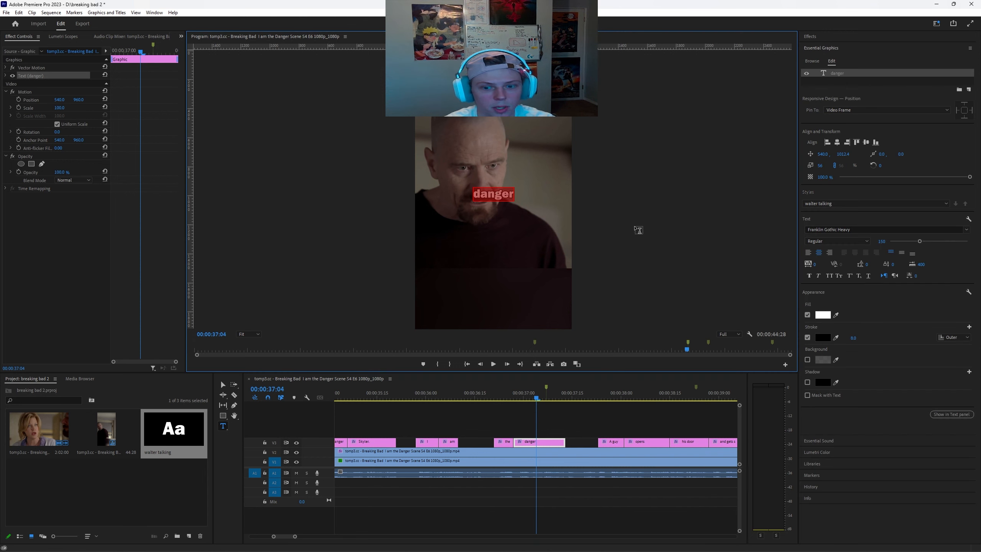
pyautogui.click(823, 315)
pyautogui.click(495, 331)
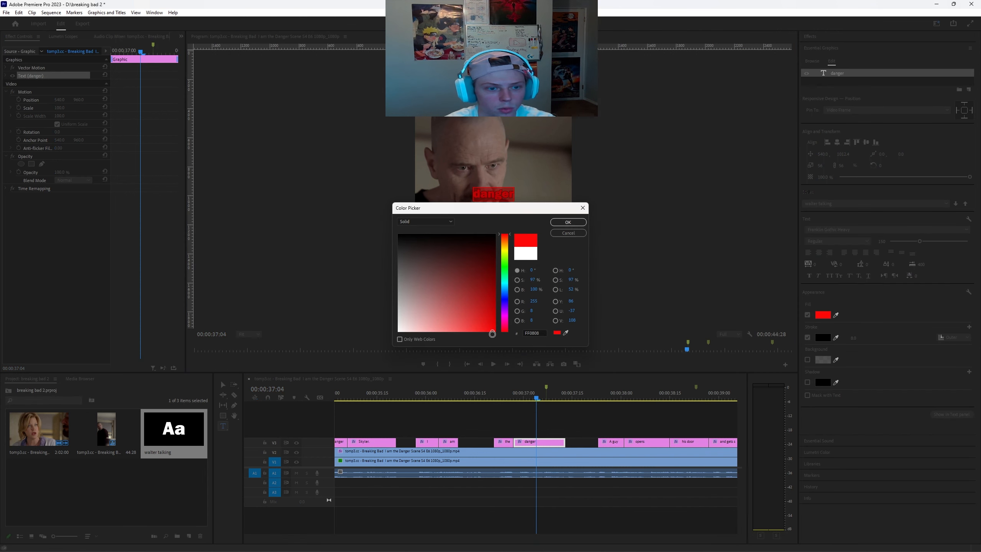
pyautogui.click(568, 222)
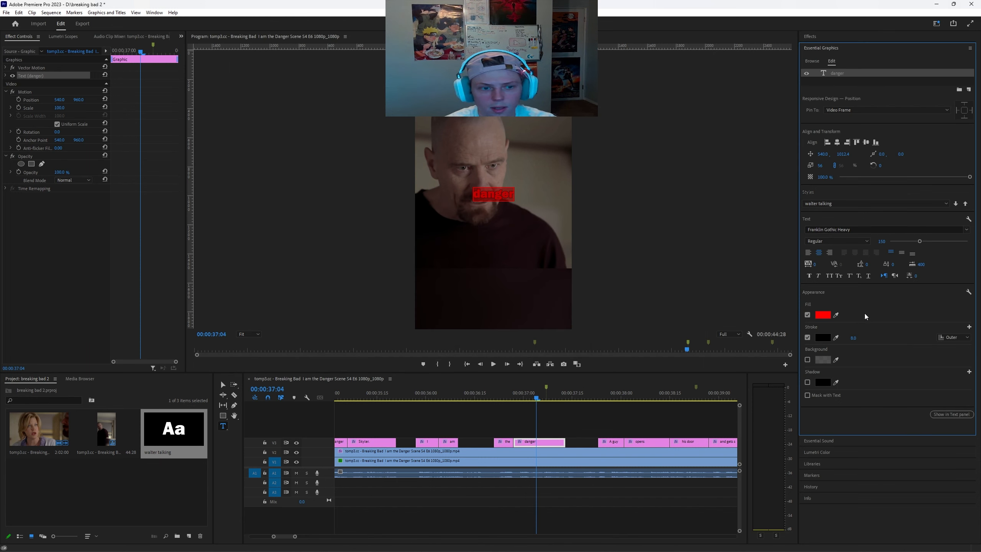
# Enlarge the "danger" title's text in the frame to nearly twice its size.
pyautogui.press('v')
pyautogui.click(515, 187)
pyautogui.moveTo(516, 187); pyautogui.dragTo(538, 174)
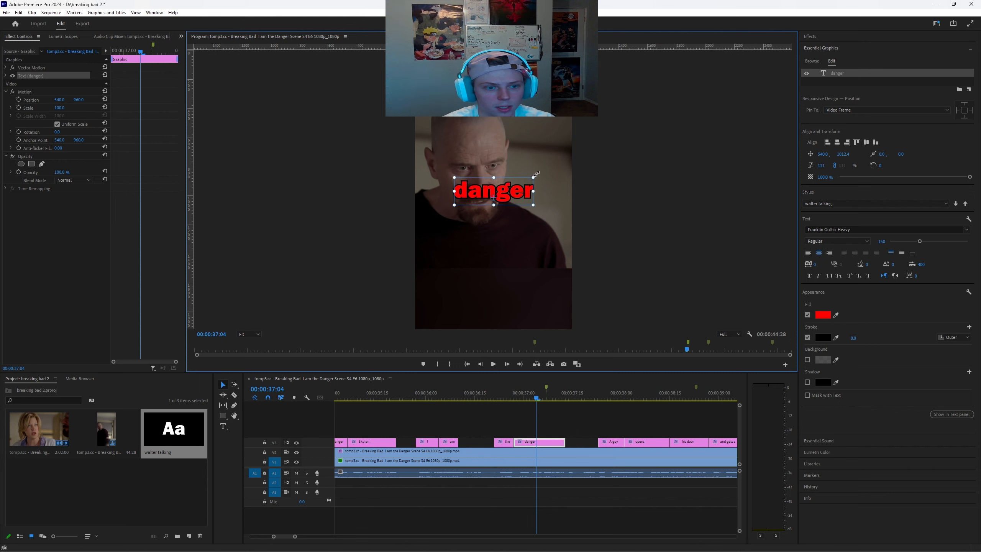
# Reselect the "danger" title at 00:00:37:01 and play the section leading up to it.
pyautogui.moveTo(538, 395); pyautogui.dragTo(528, 449)
pyautogui.click(529, 442)
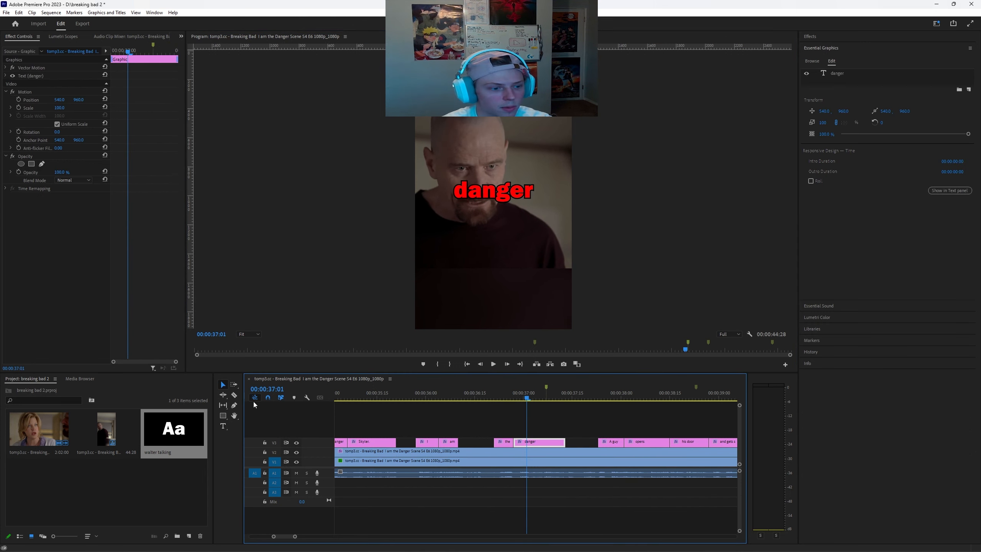
pyautogui.click(223, 387)
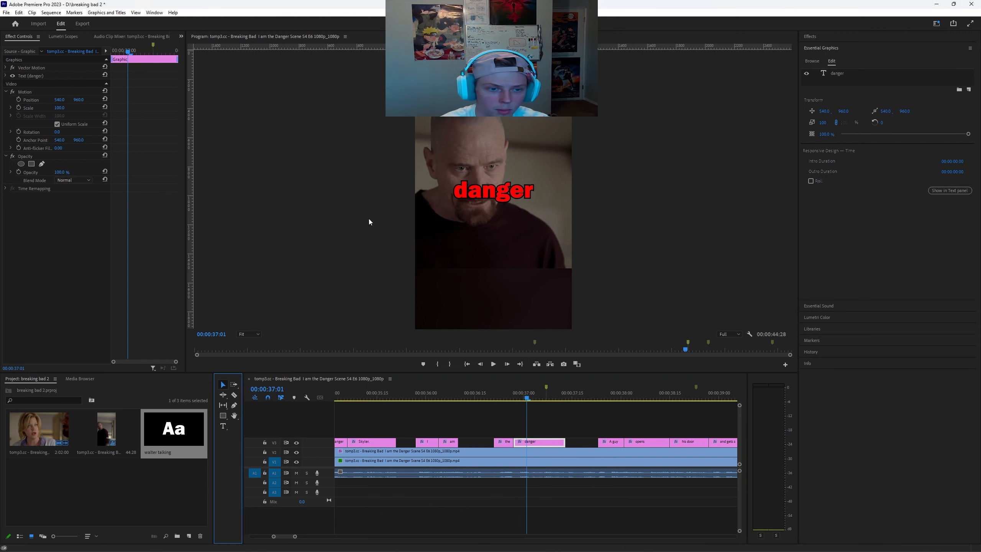
pyautogui.click(504, 191)
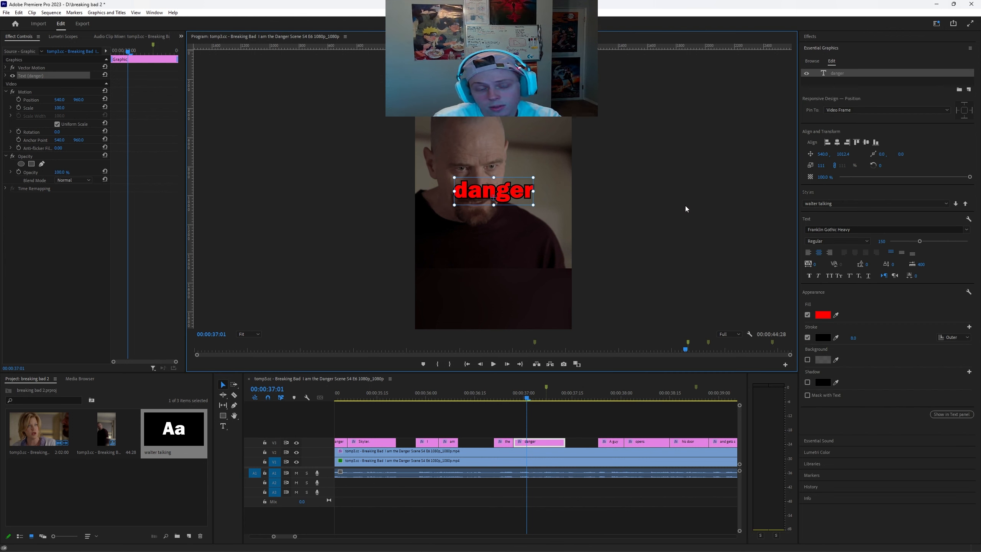
pyautogui.moveTo(501, 398); pyautogui.dragTo(388, 398)
pyautogui.press('space')
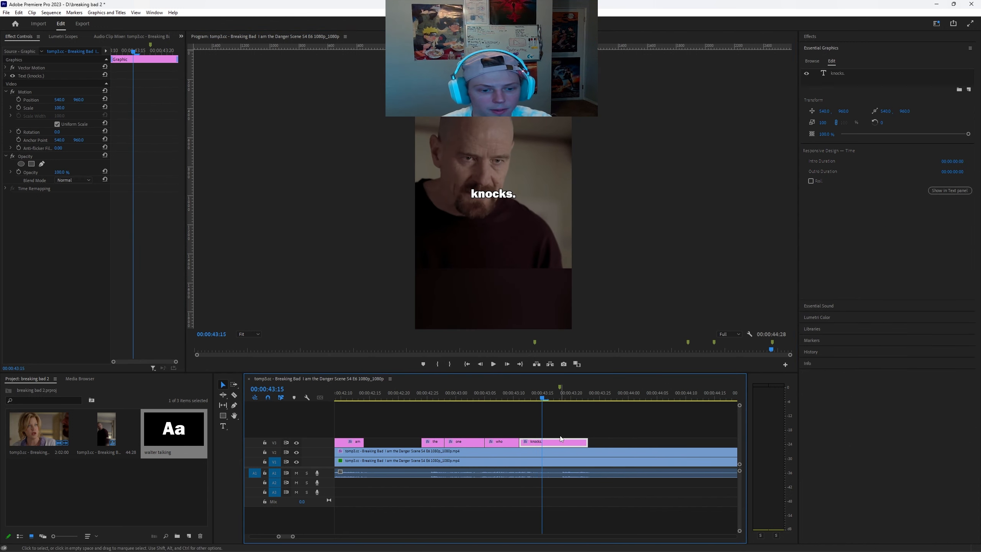
# Set the fill of the "knocks." title at 00:00:43:15 to red (FF0000) and enlarge its text to over twice its size.
pyautogui.click(567, 421)
pyautogui.click(563, 443)
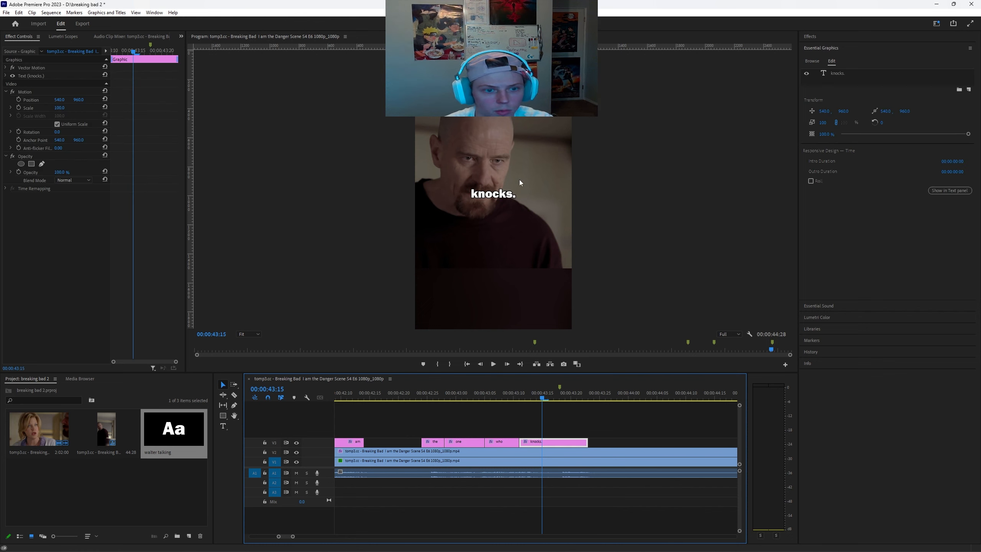
pyautogui.click(489, 197)
pyautogui.doubleClick(489, 197)
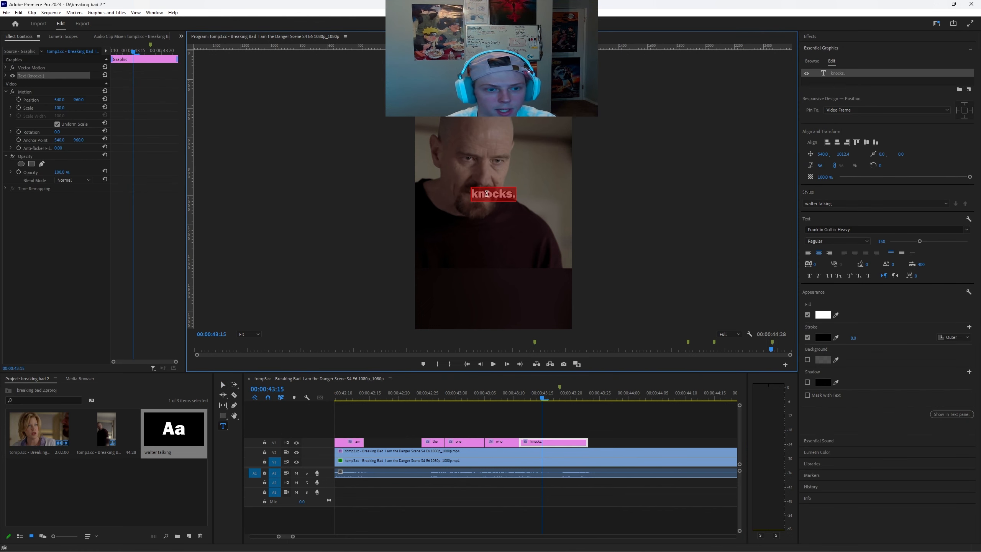
pyautogui.click(826, 316)
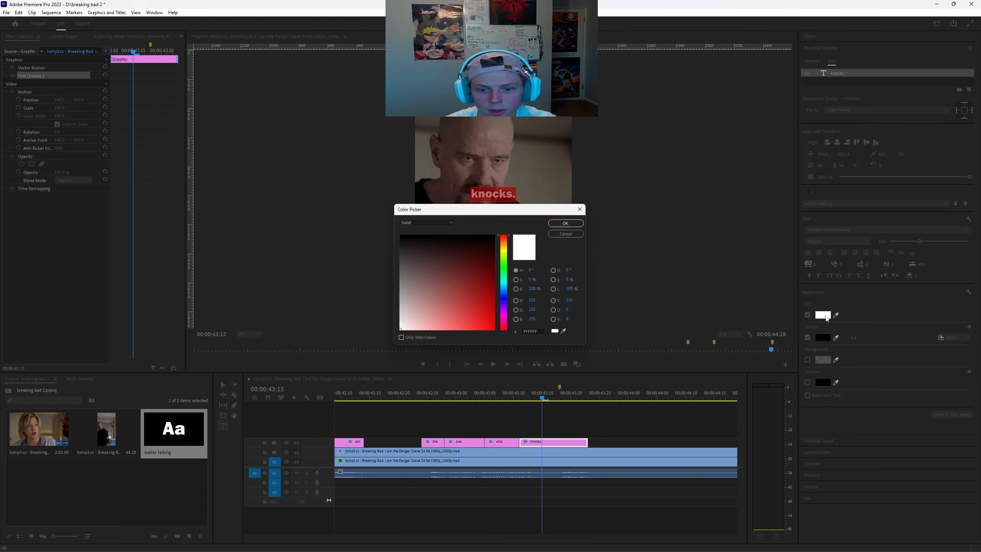
pyautogui.moveTo(475, 276); pyautogui.dragTo(499, 334)
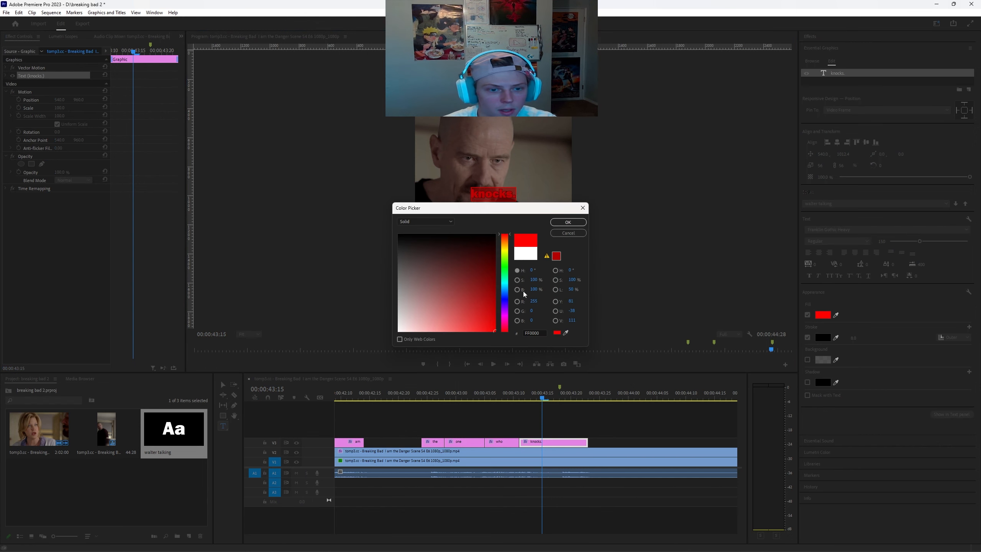
pyautogui.click(568, 222)
pyautogui.click(223, 383)
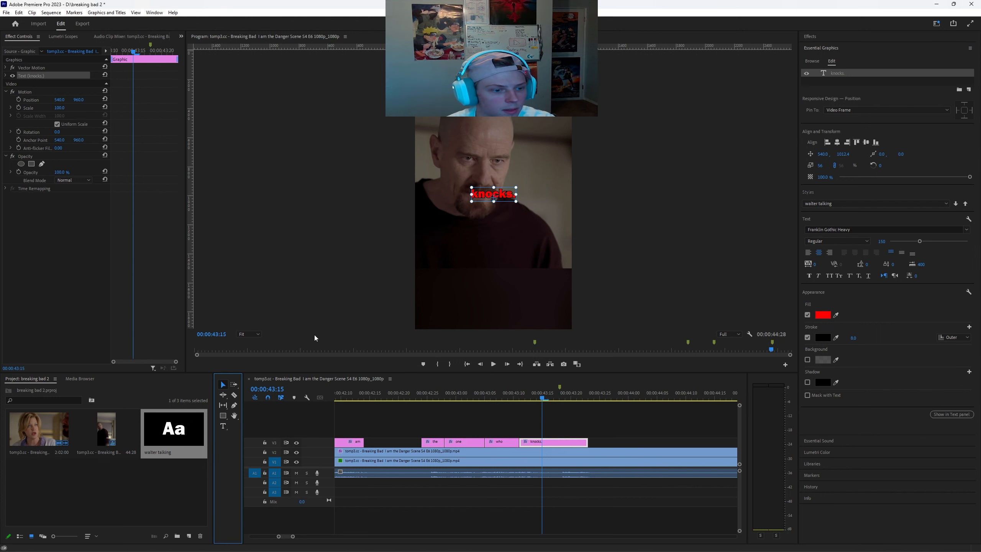
pyautogui.moveTo(518, 187); pyautogui.dragTo(550, 167)
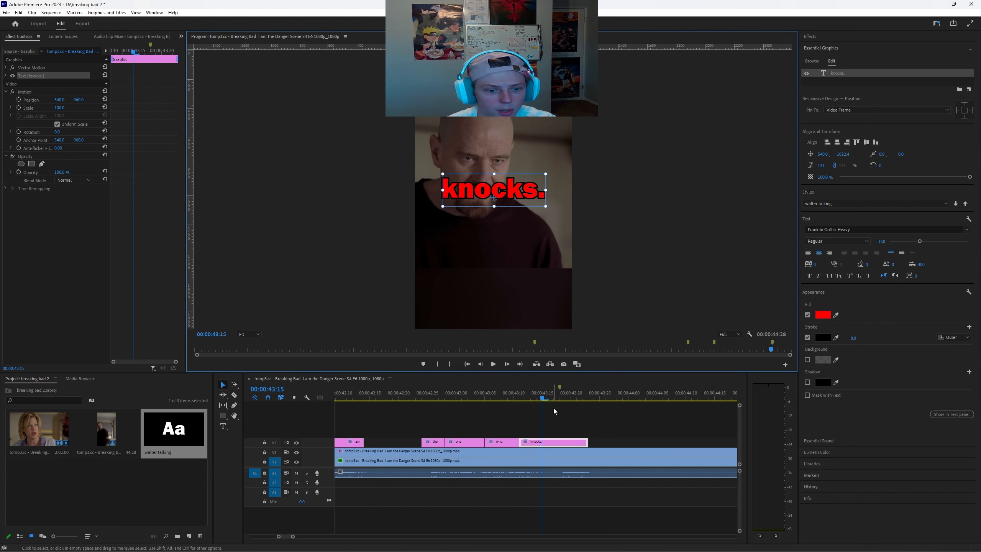
# Return to the start of the sequence, deselect the clips and play the opening up to 00:00:01:17.
pyautogui.click(606, 398)
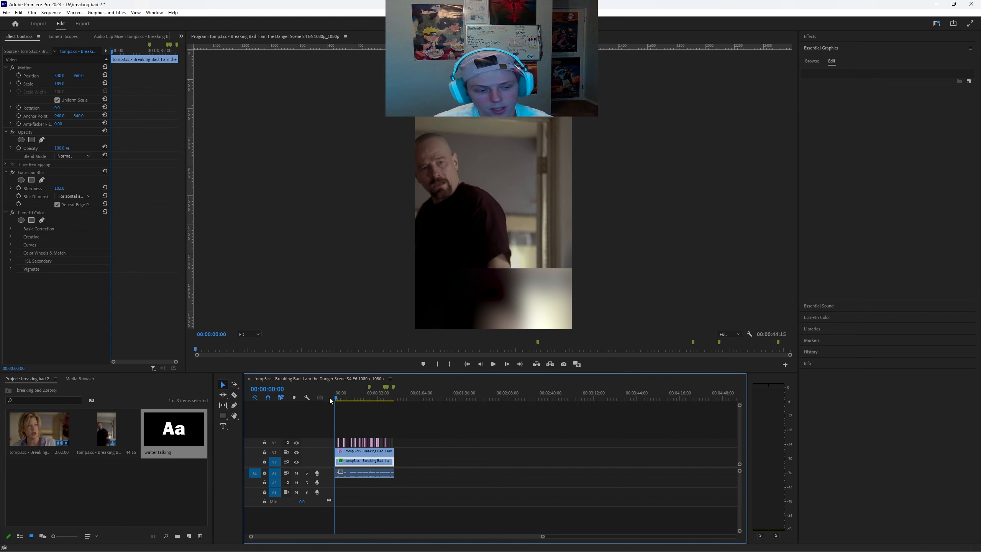
pyautogui.click(367, 412)
pyautogui.press('=')
pyautogui.press('=')
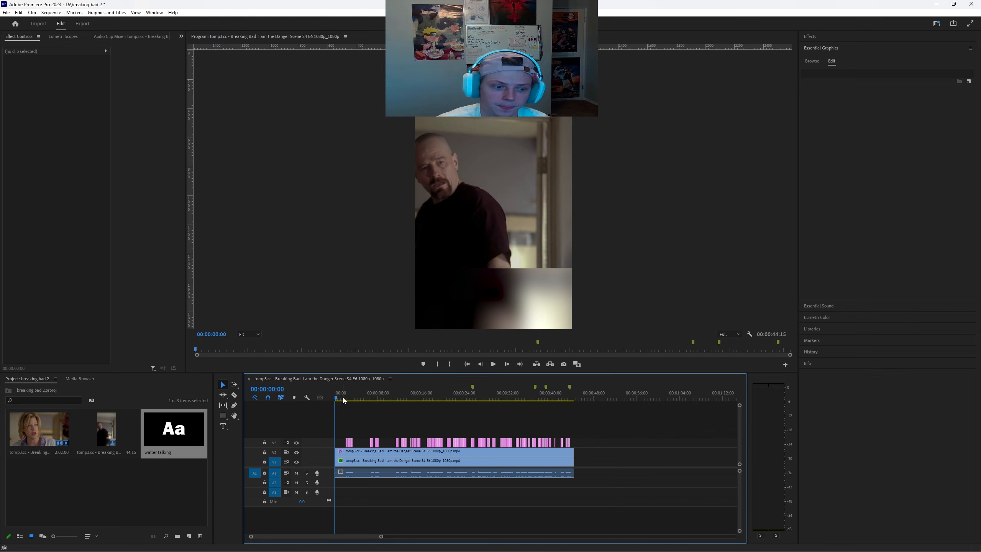
pyautogui.press('space')
pyautogui.click(343, 402)
pyautogui.click(466, 415)
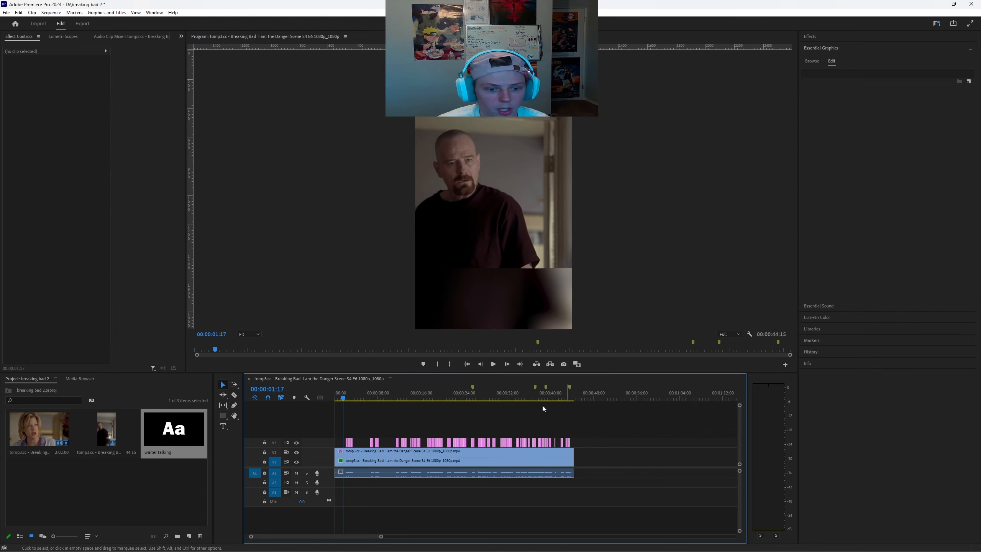
# Open the sequence's media export settings and name the media file output "Breaking Bad Danger Scene".
pyautogui.click(6, 13)
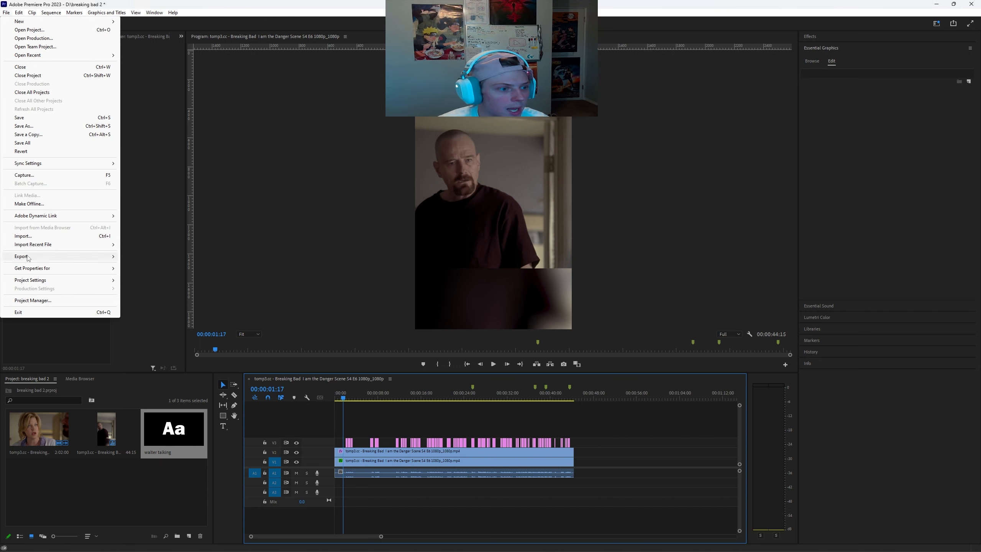
pyautogui.moveTo(99, 259)
pyautogui.click(140, 257)
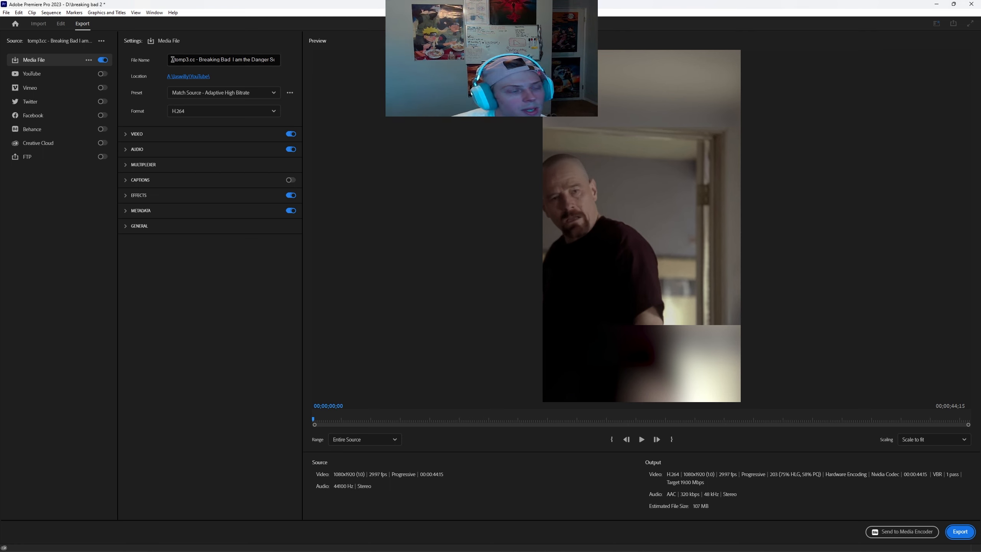
pyautogui.click(237, 60)
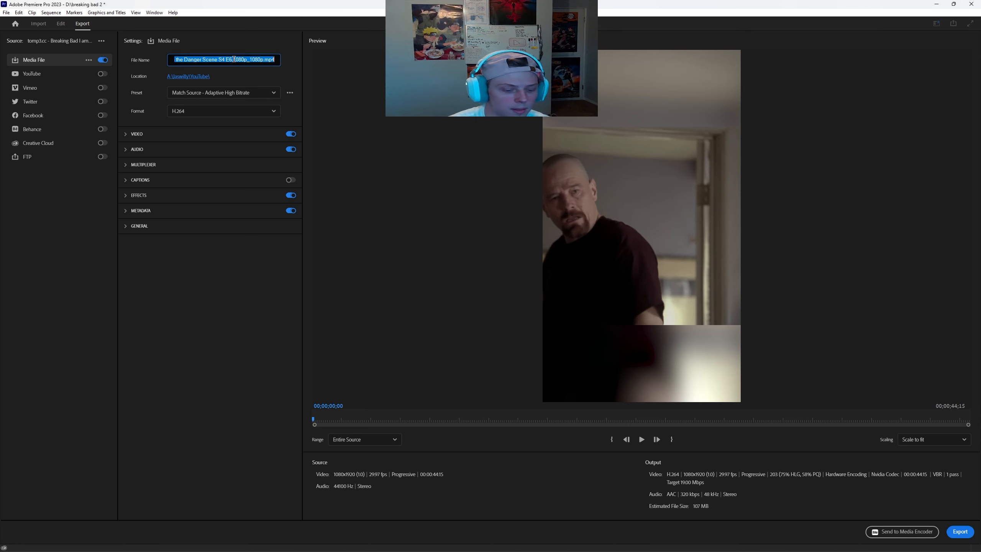
pyautogui.write('Breaking ')
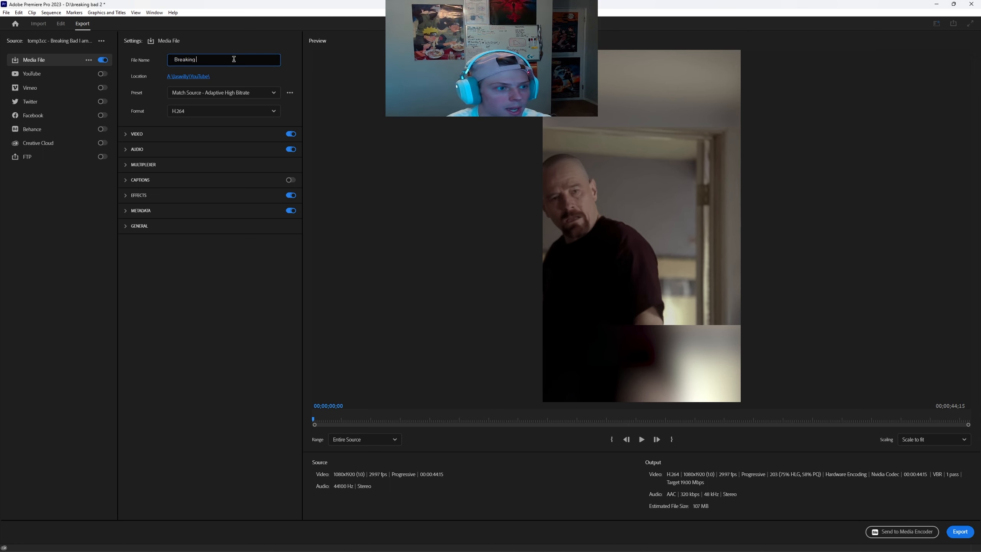
pyautogui.write('Bad Dan')
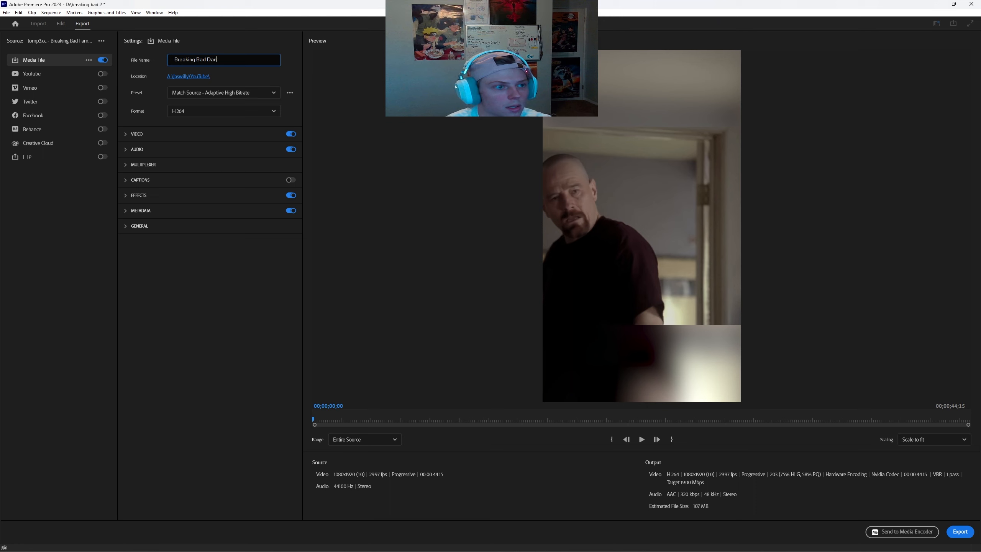
pyautogui.write('ger Scene')
pyautogui.click(219, 284)
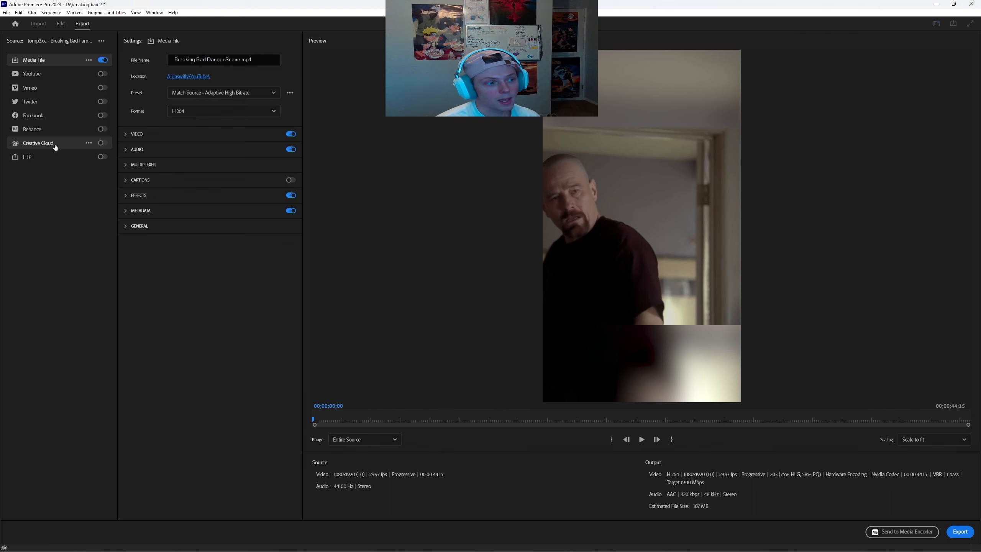
# Enable the Creative Cloud destination with the file name "Breaking Bad Mood Edit" and start the export.
pyautogui.click(102, 143)
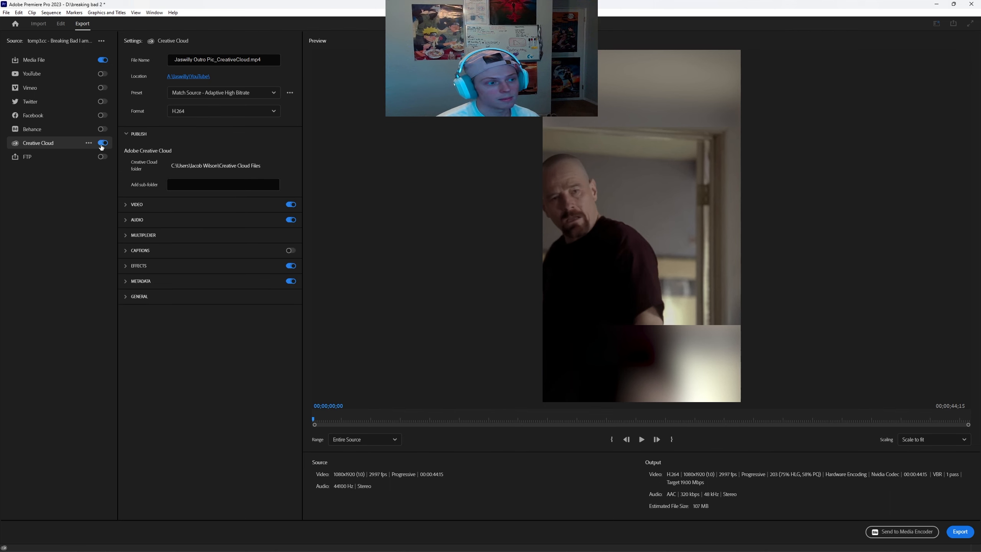
pyautogui.click(225, 58)
pyautogui.write('Break')
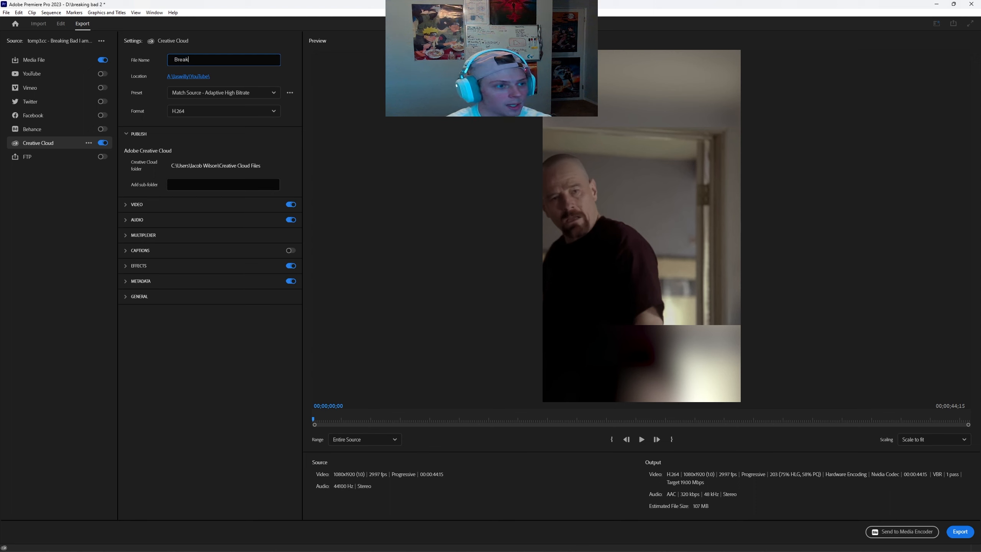
pyautogui.write('ing Bad Mood Edit')
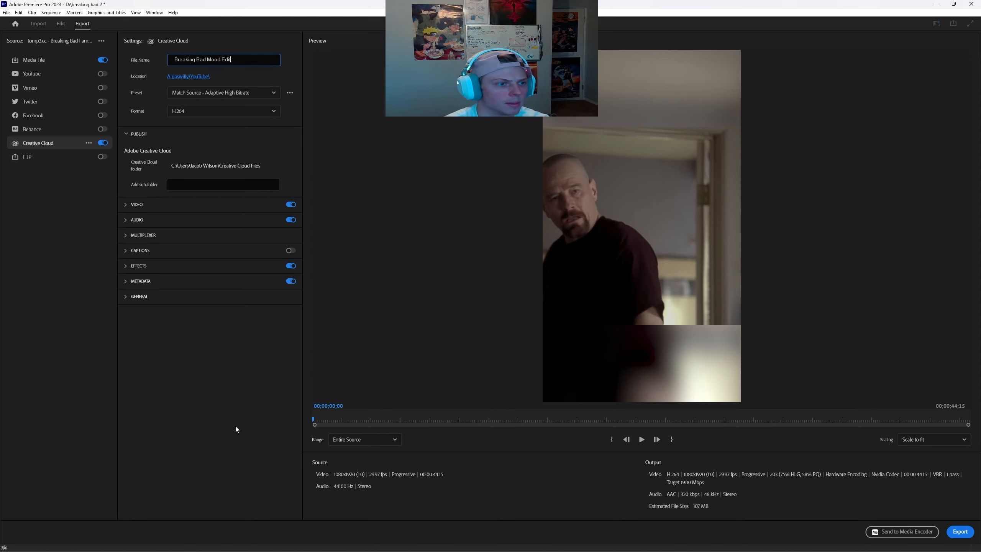
pyautogui.press('Return')
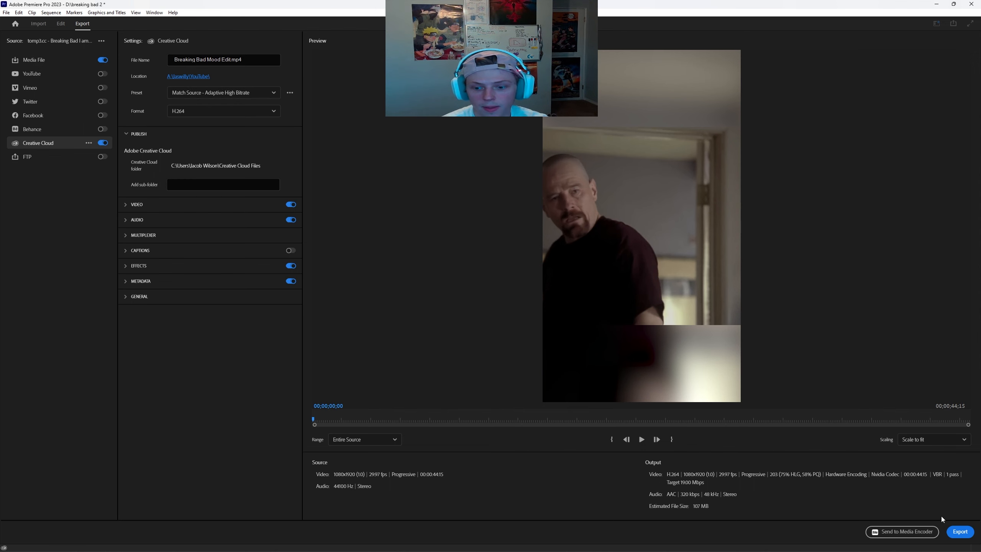
pyautogui.click(960, 532)
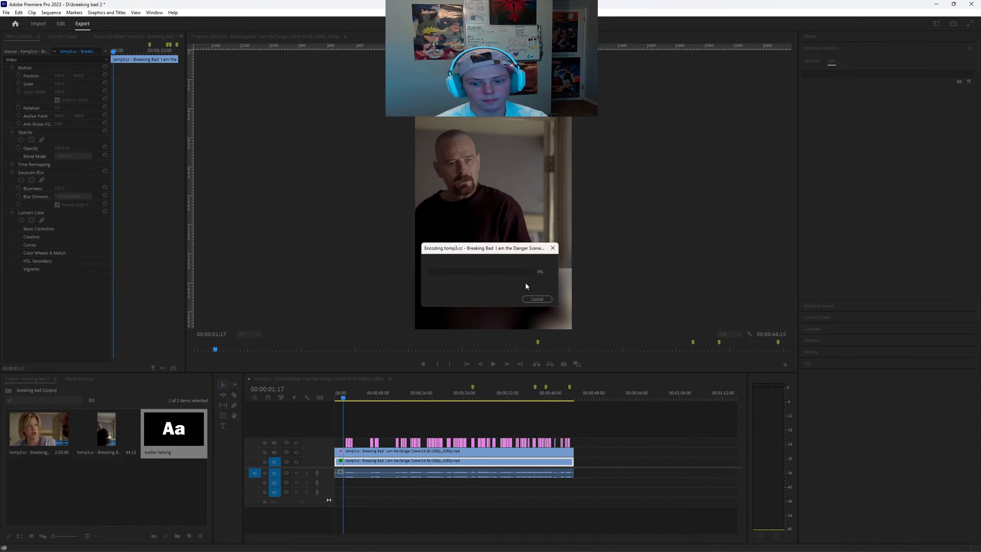